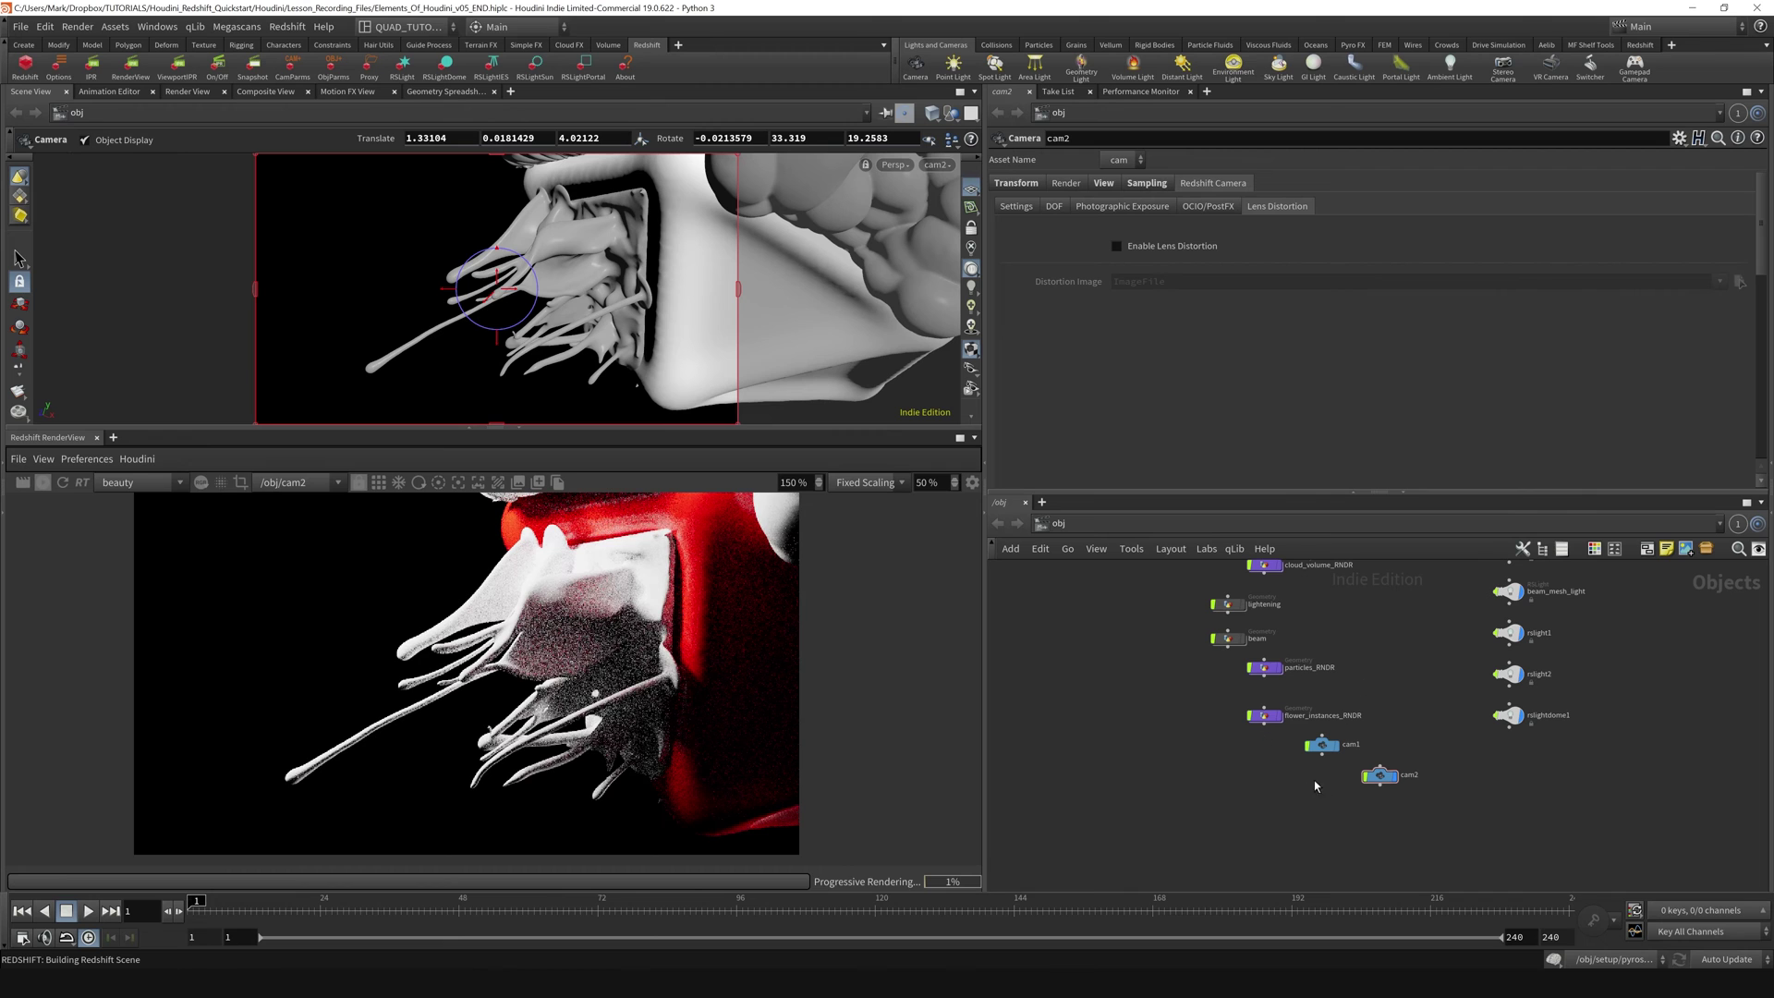
- Enable Redshift depth of field on cam2, using the Houdini camera focus and f-stop, and refresh the live render
left_click_drag(1361, 828, 1409, 746)
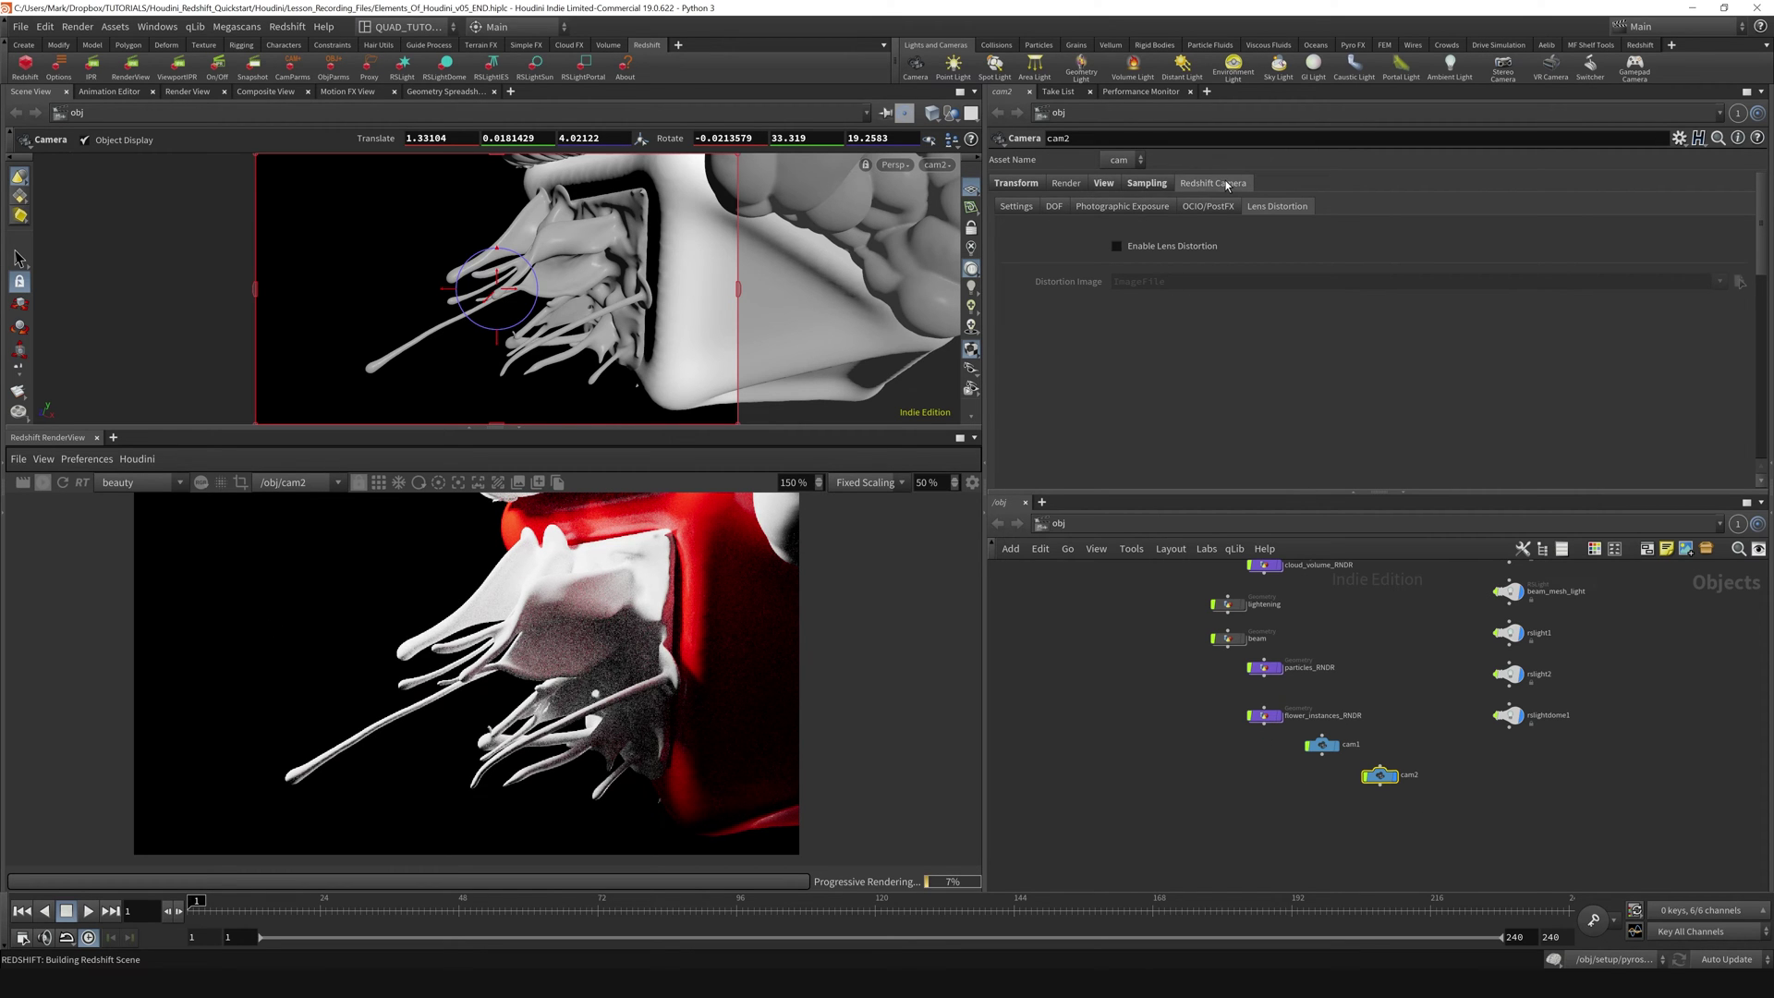
left_click(1055, 206)
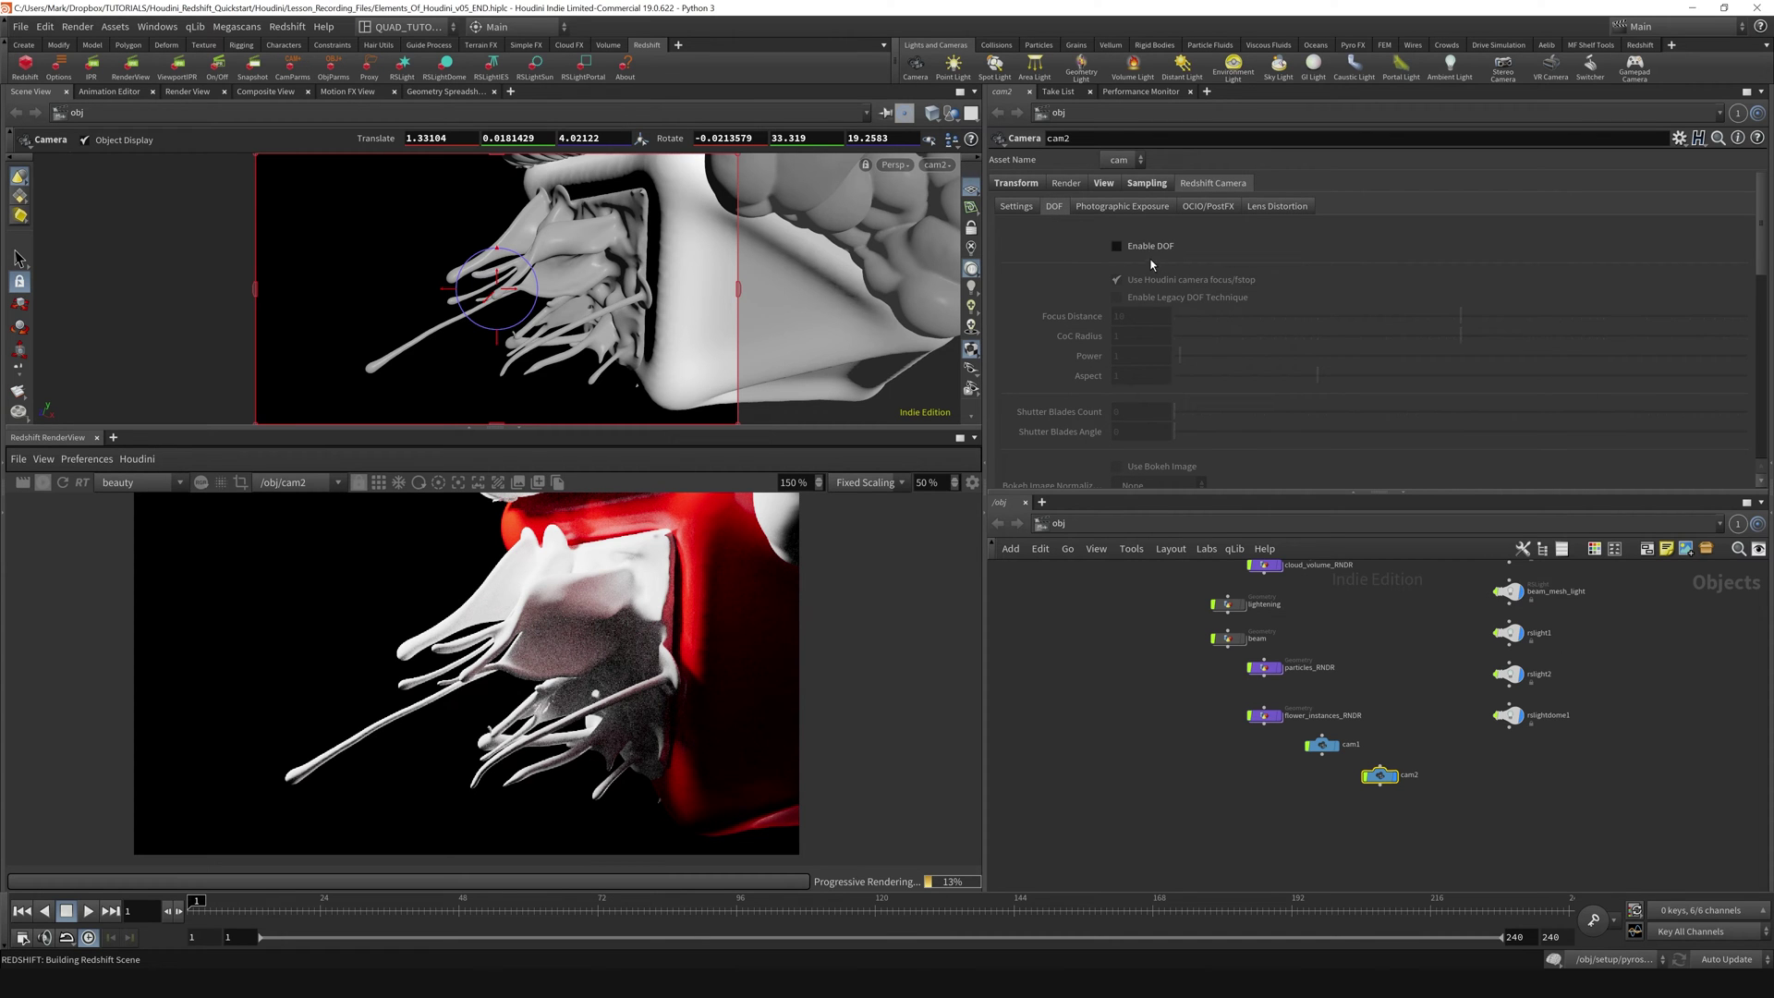
left_click(1149, 247)
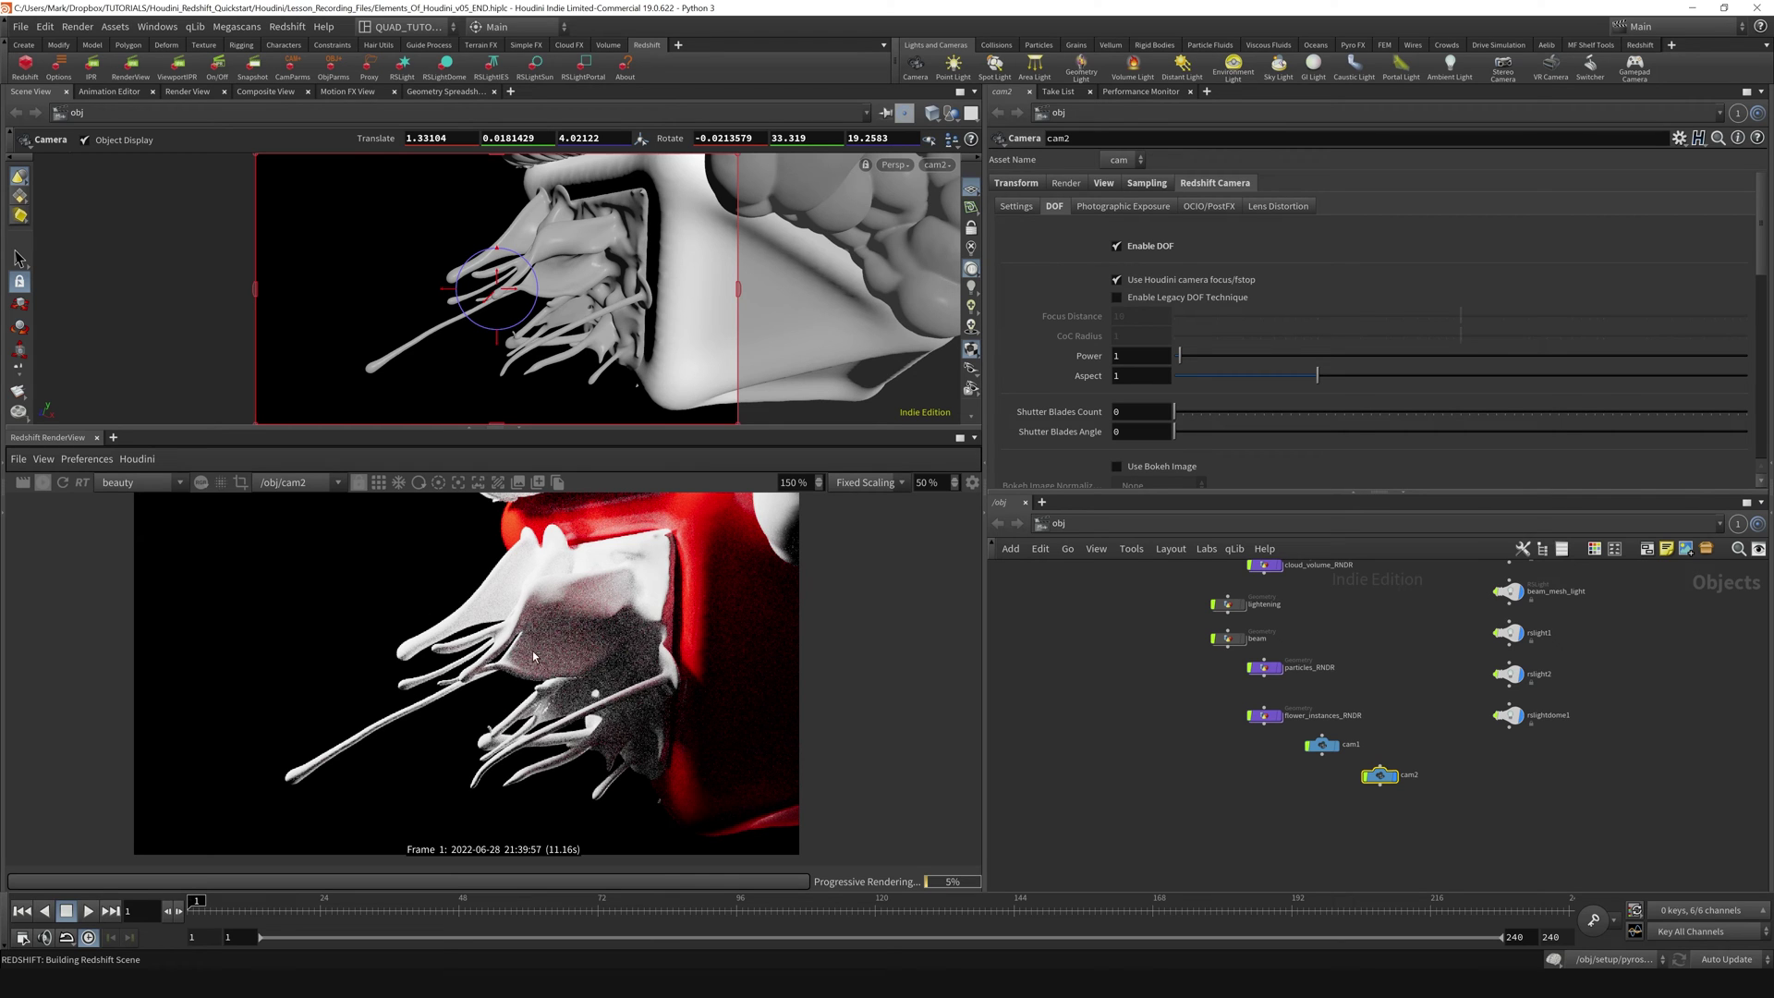
left_click(42, 481)
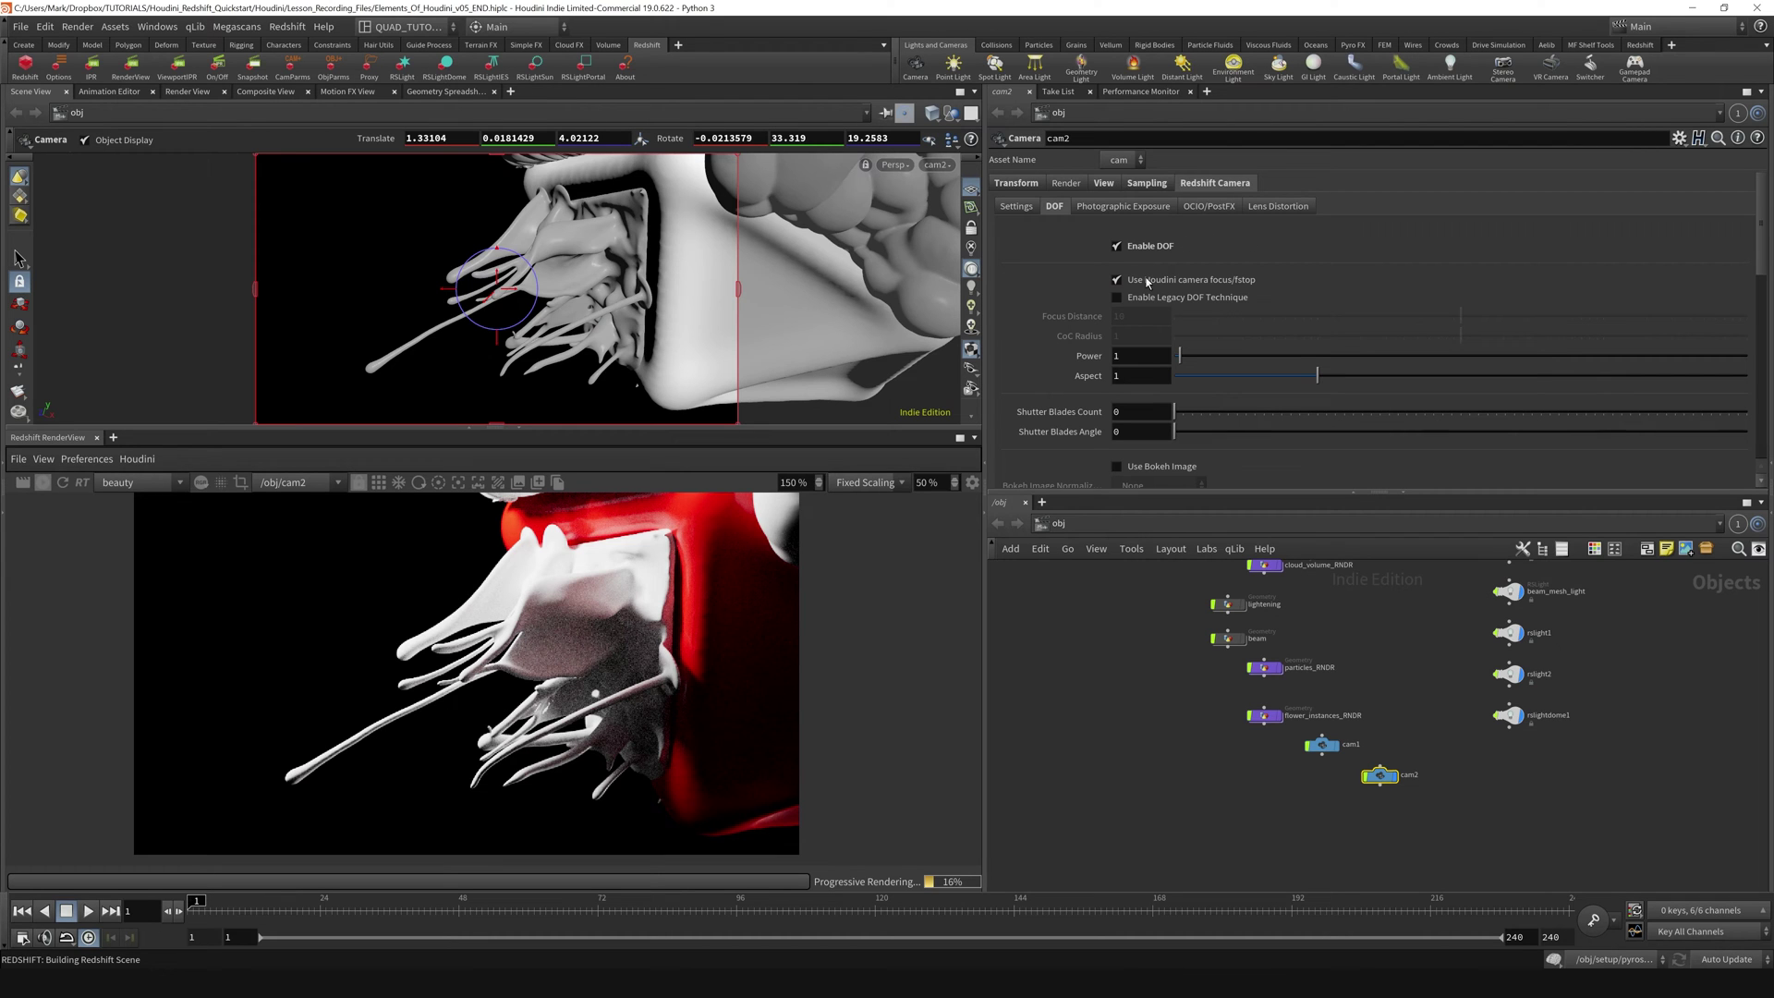
- Save the scene and set cam2's F-Stop to 1 in its sampling settings
left_click(1145, 185)
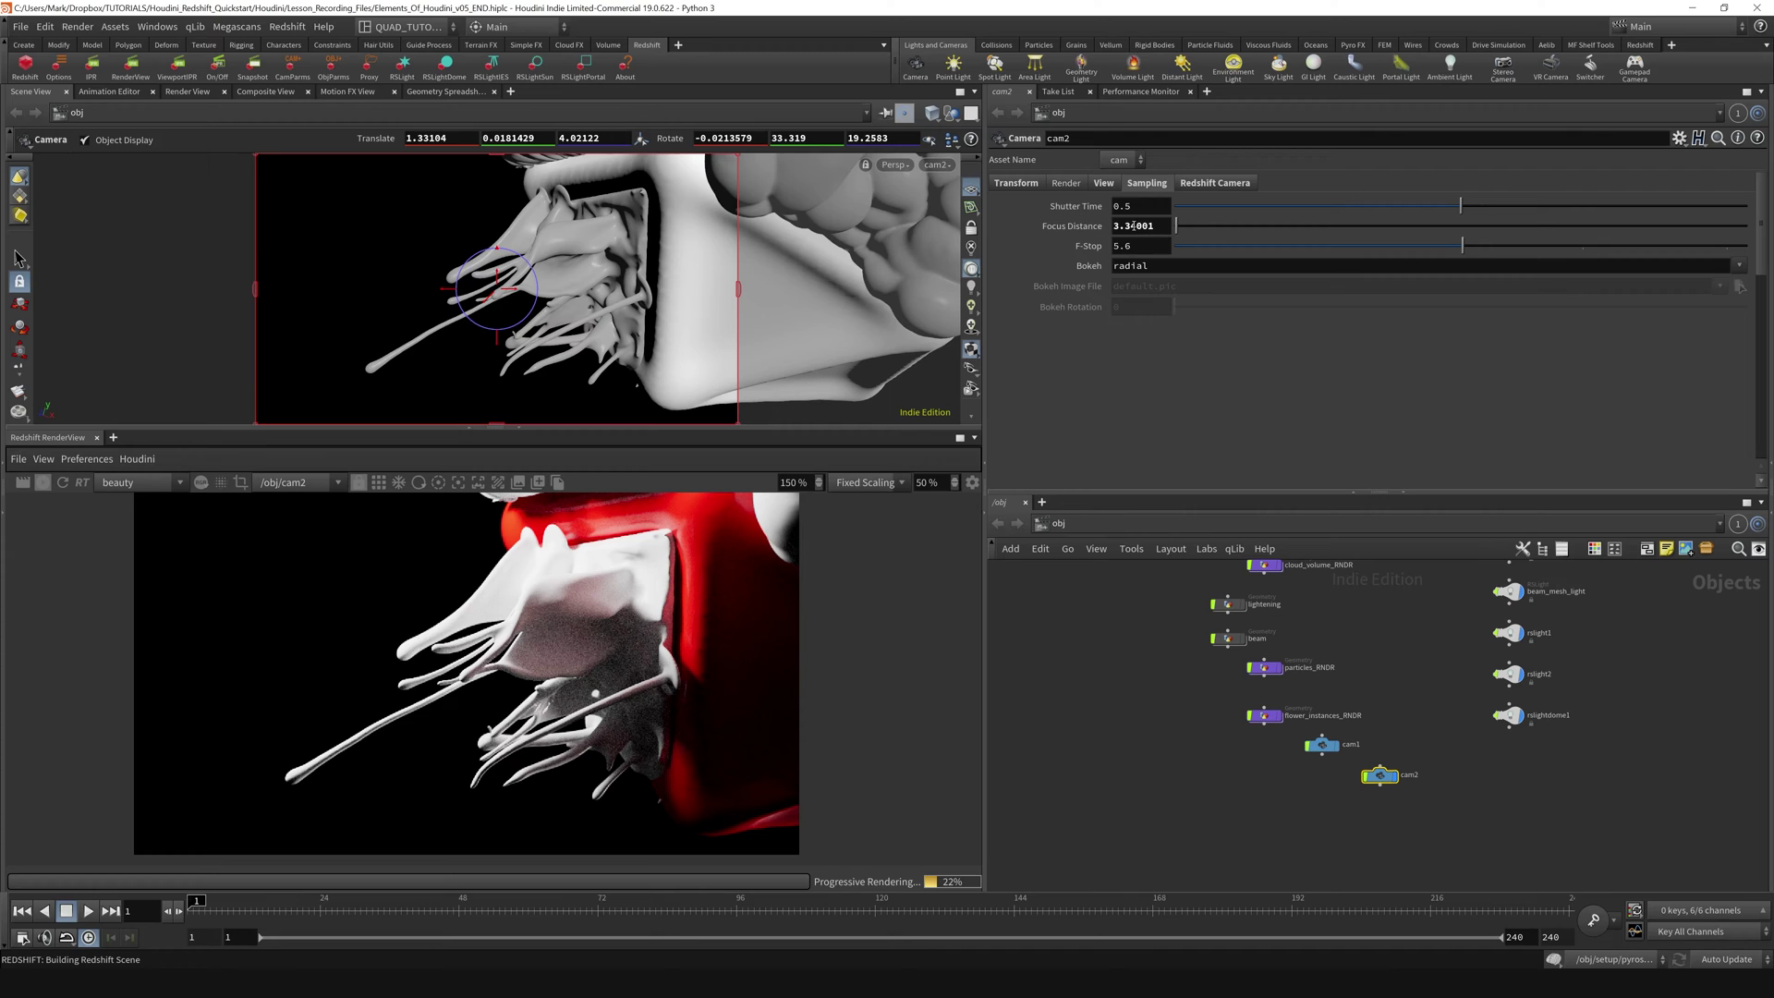
key("ctrl+s")
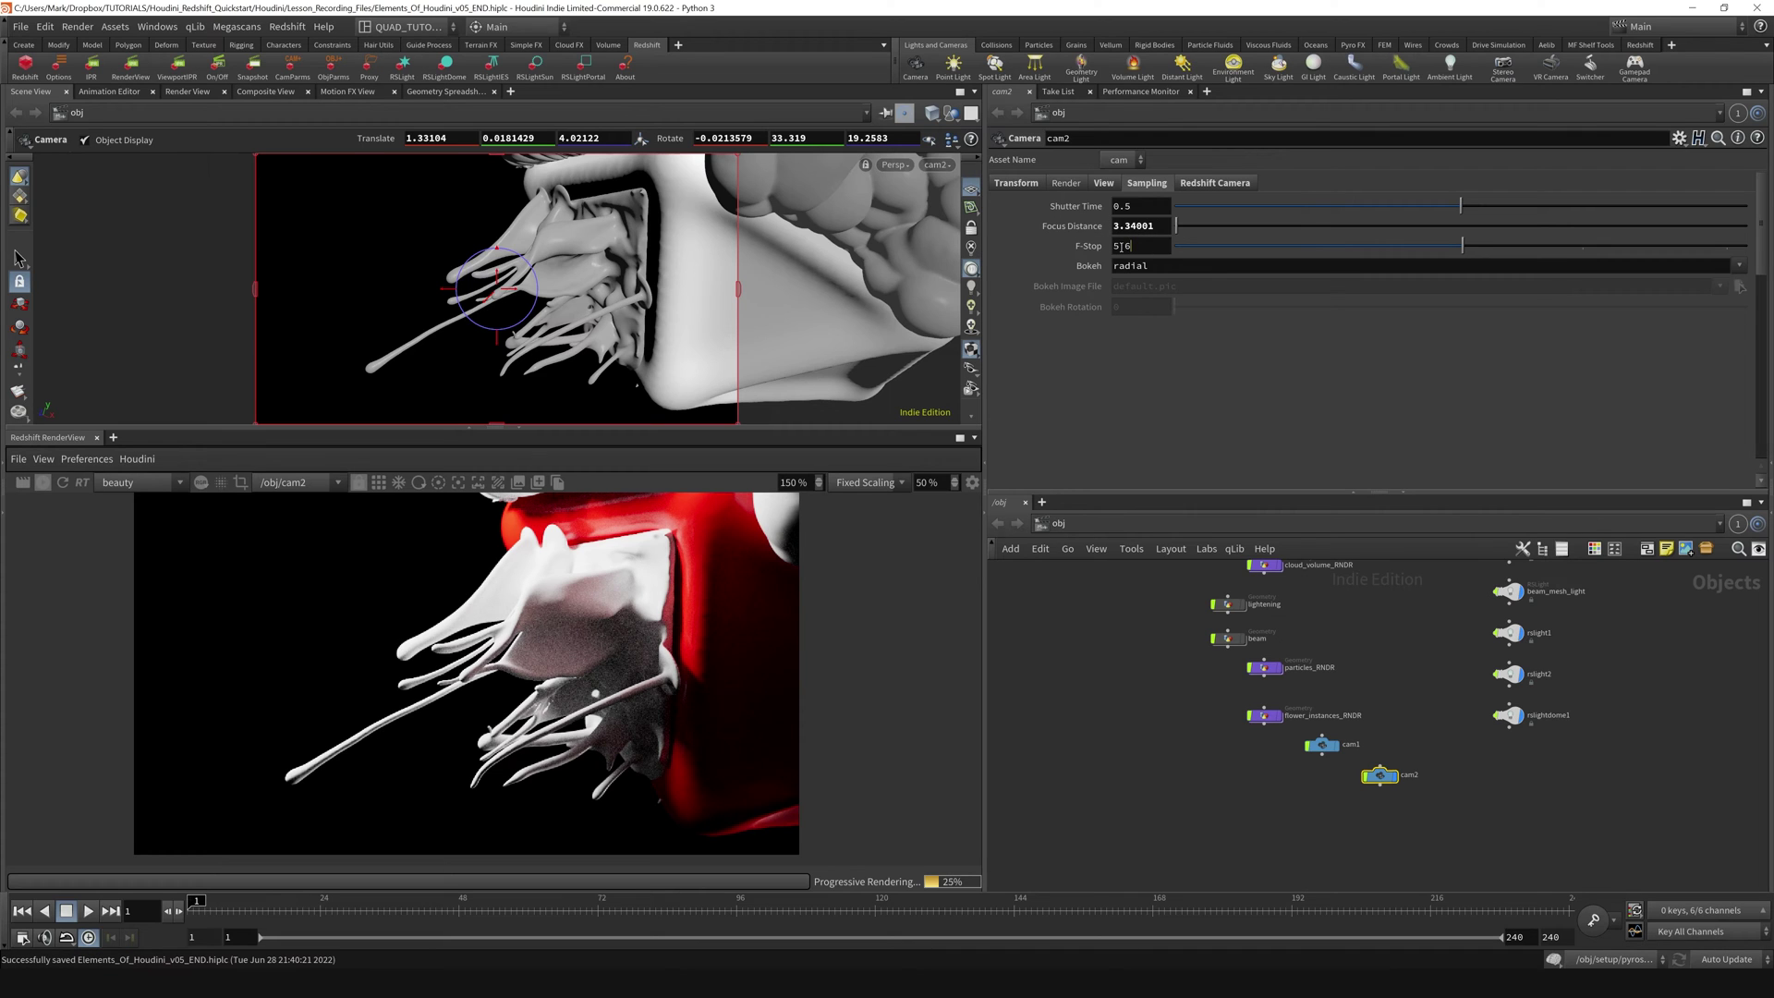
double_click(1121, 246)
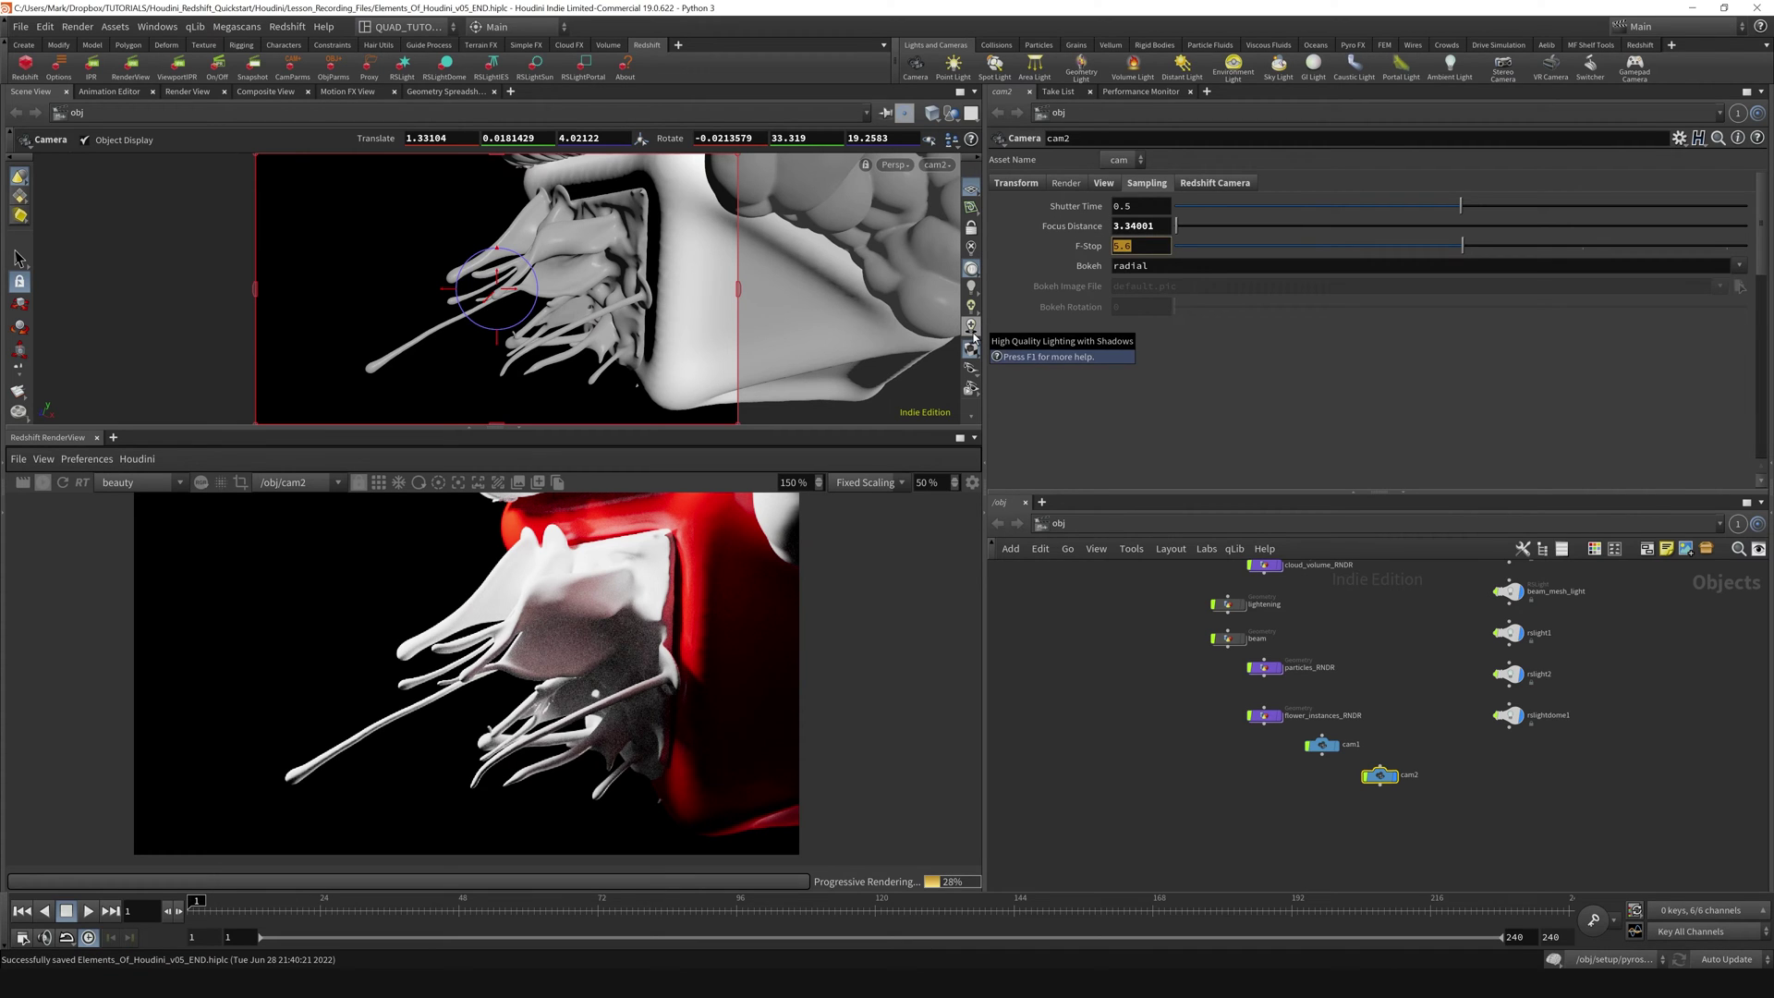
type("1")
key("Return")
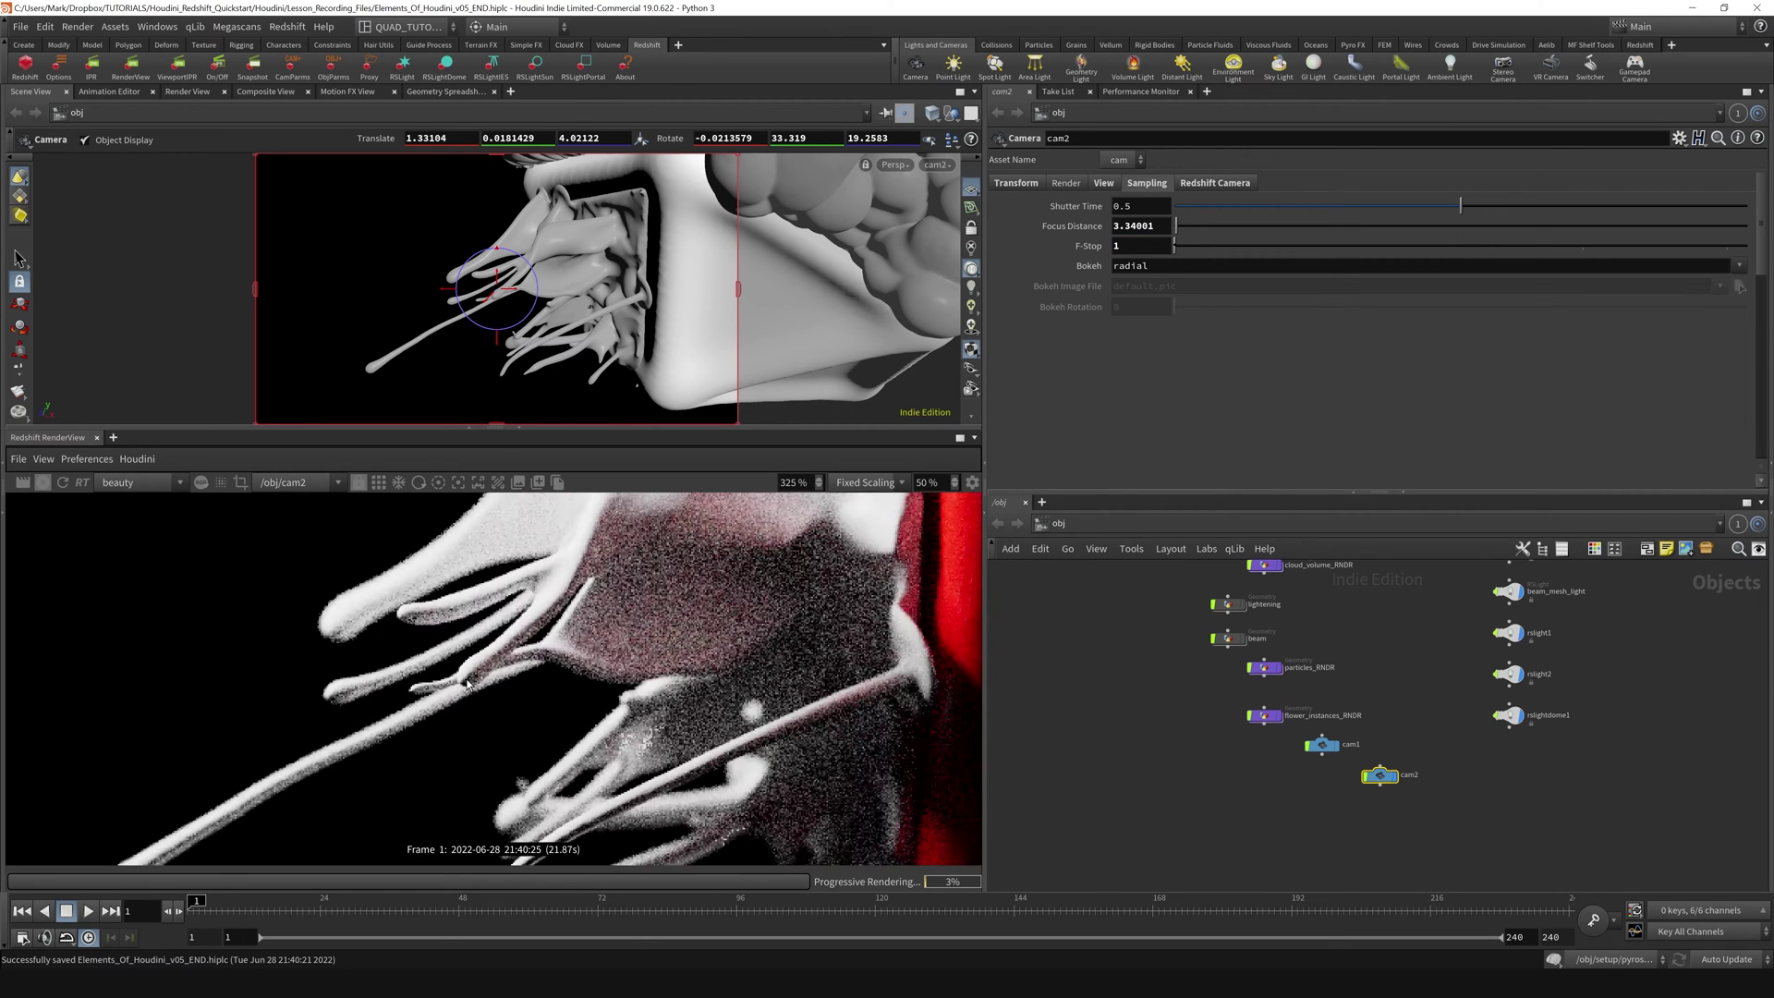
- Set cam2's F-Stop to .1 and inspect the blur on the strands up close in the render
double_click(1133, 245)
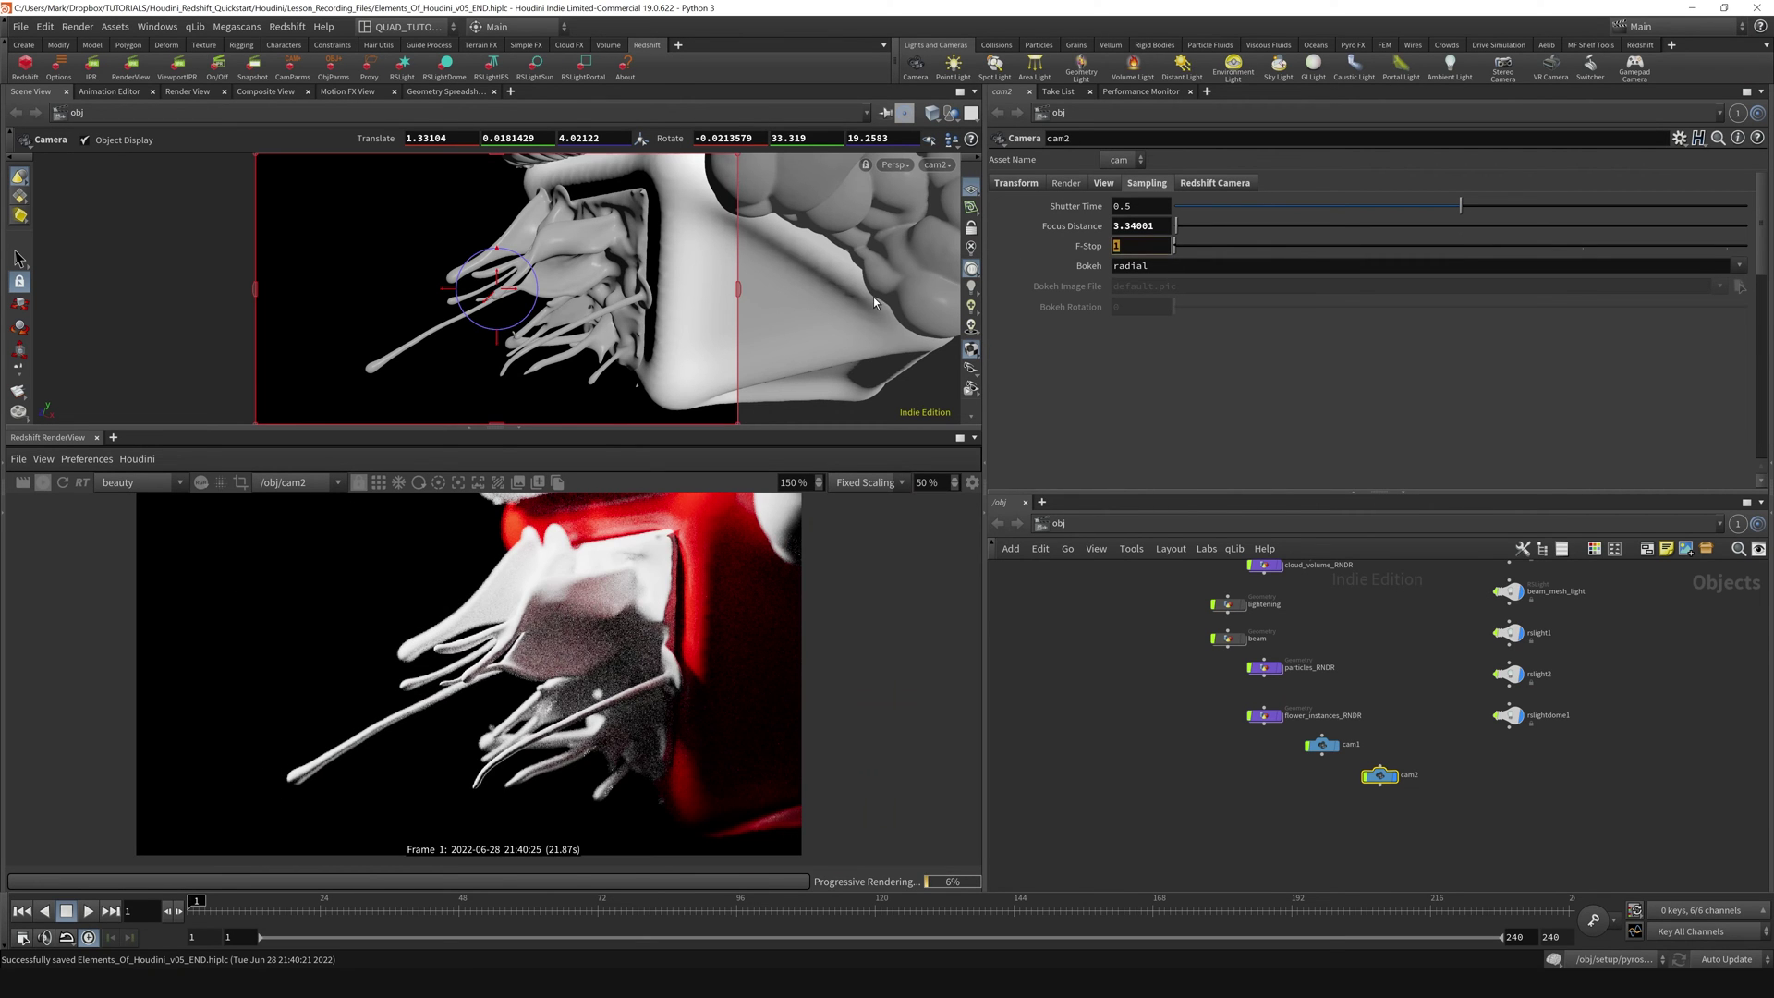
type(".1")
key("Return")
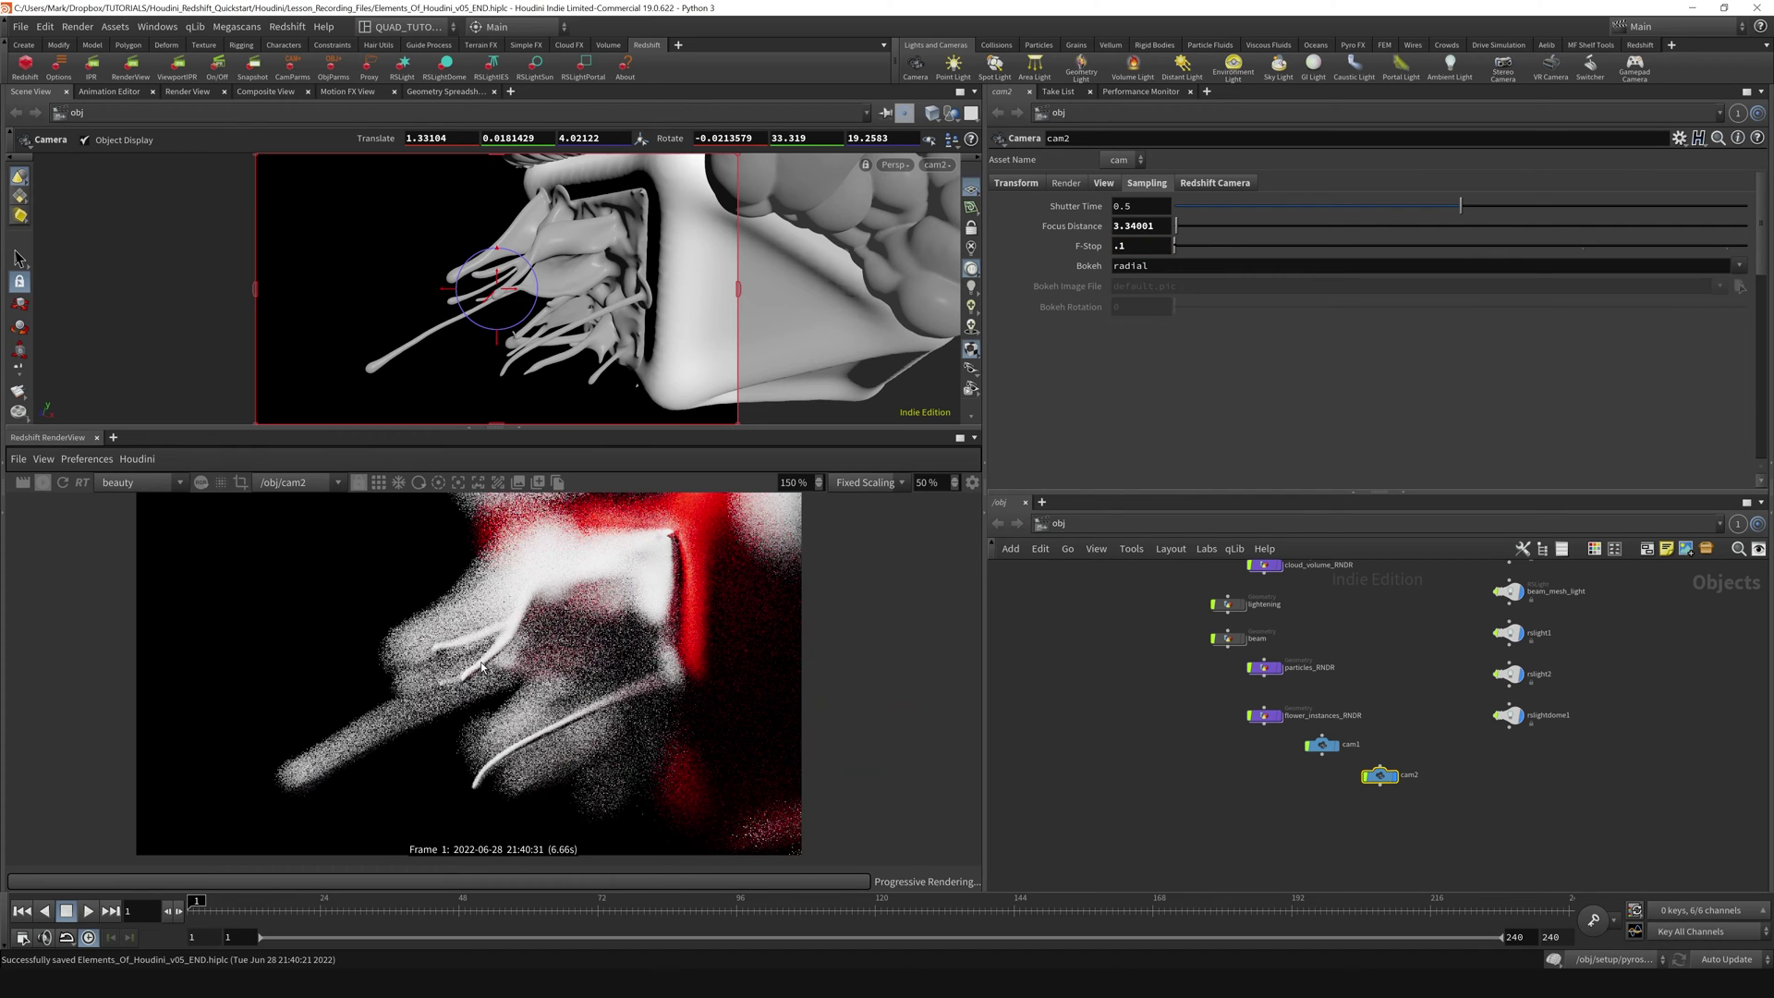
scroll(489, 673, "up", 3)
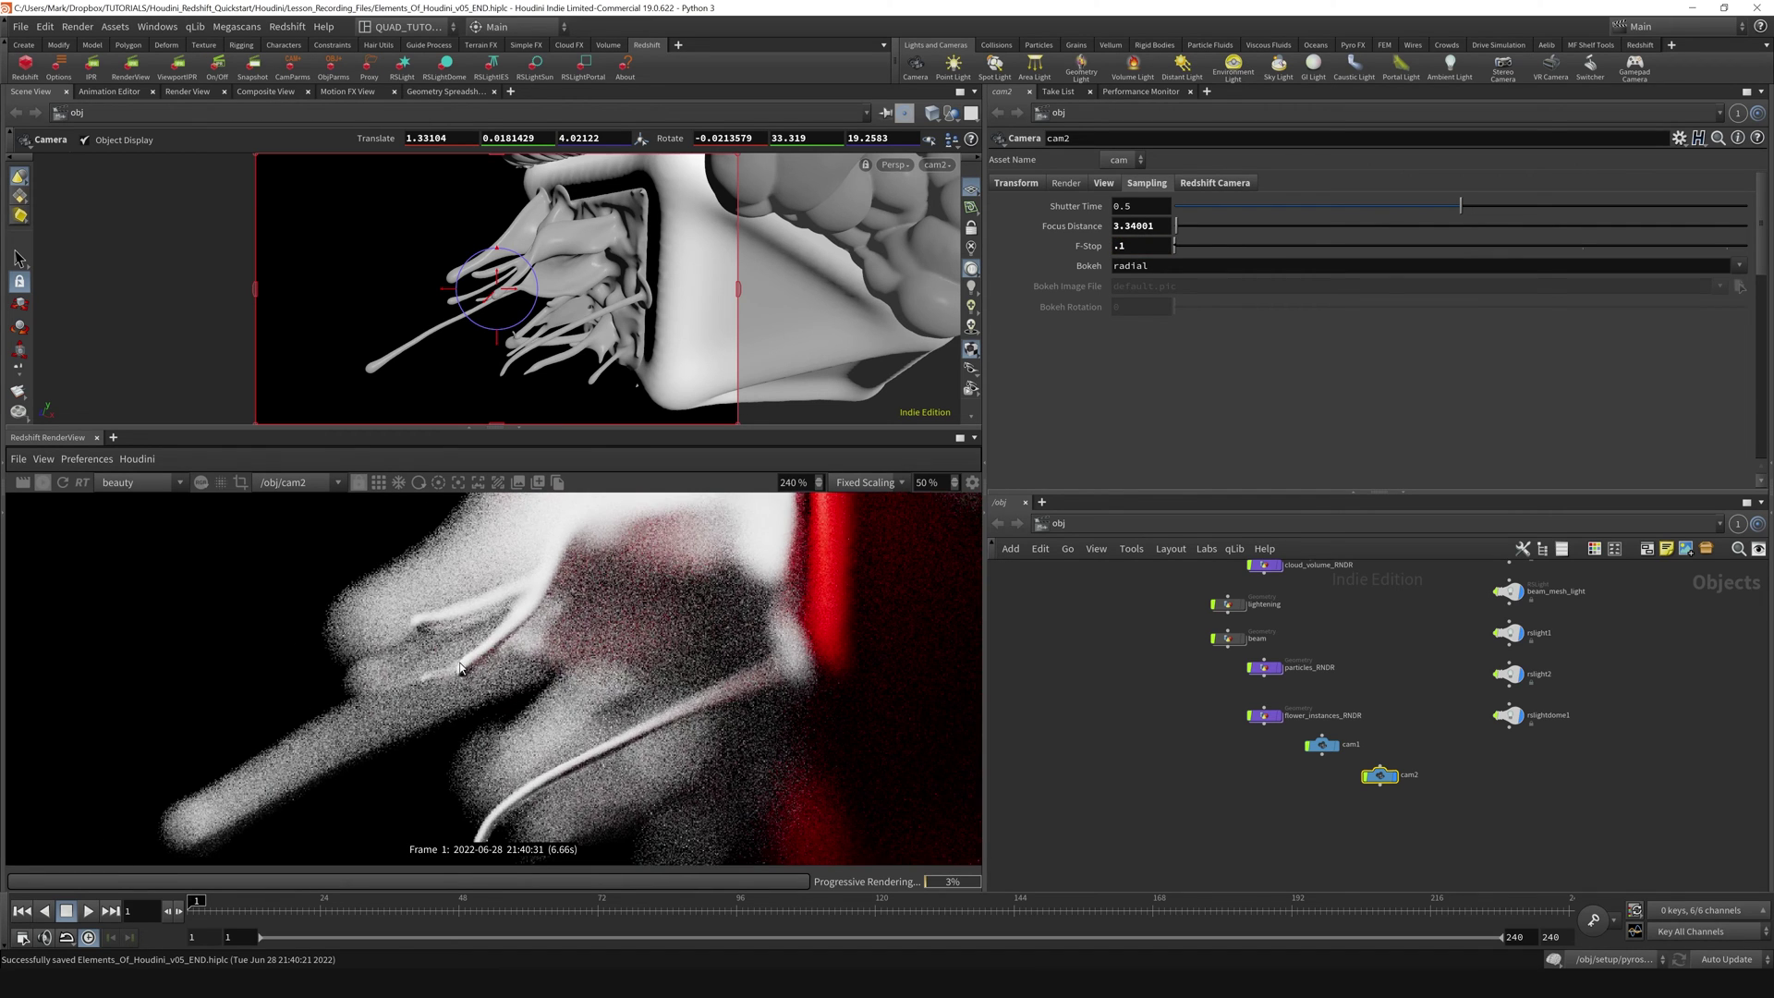
scroll(520, 664, "down", 2)
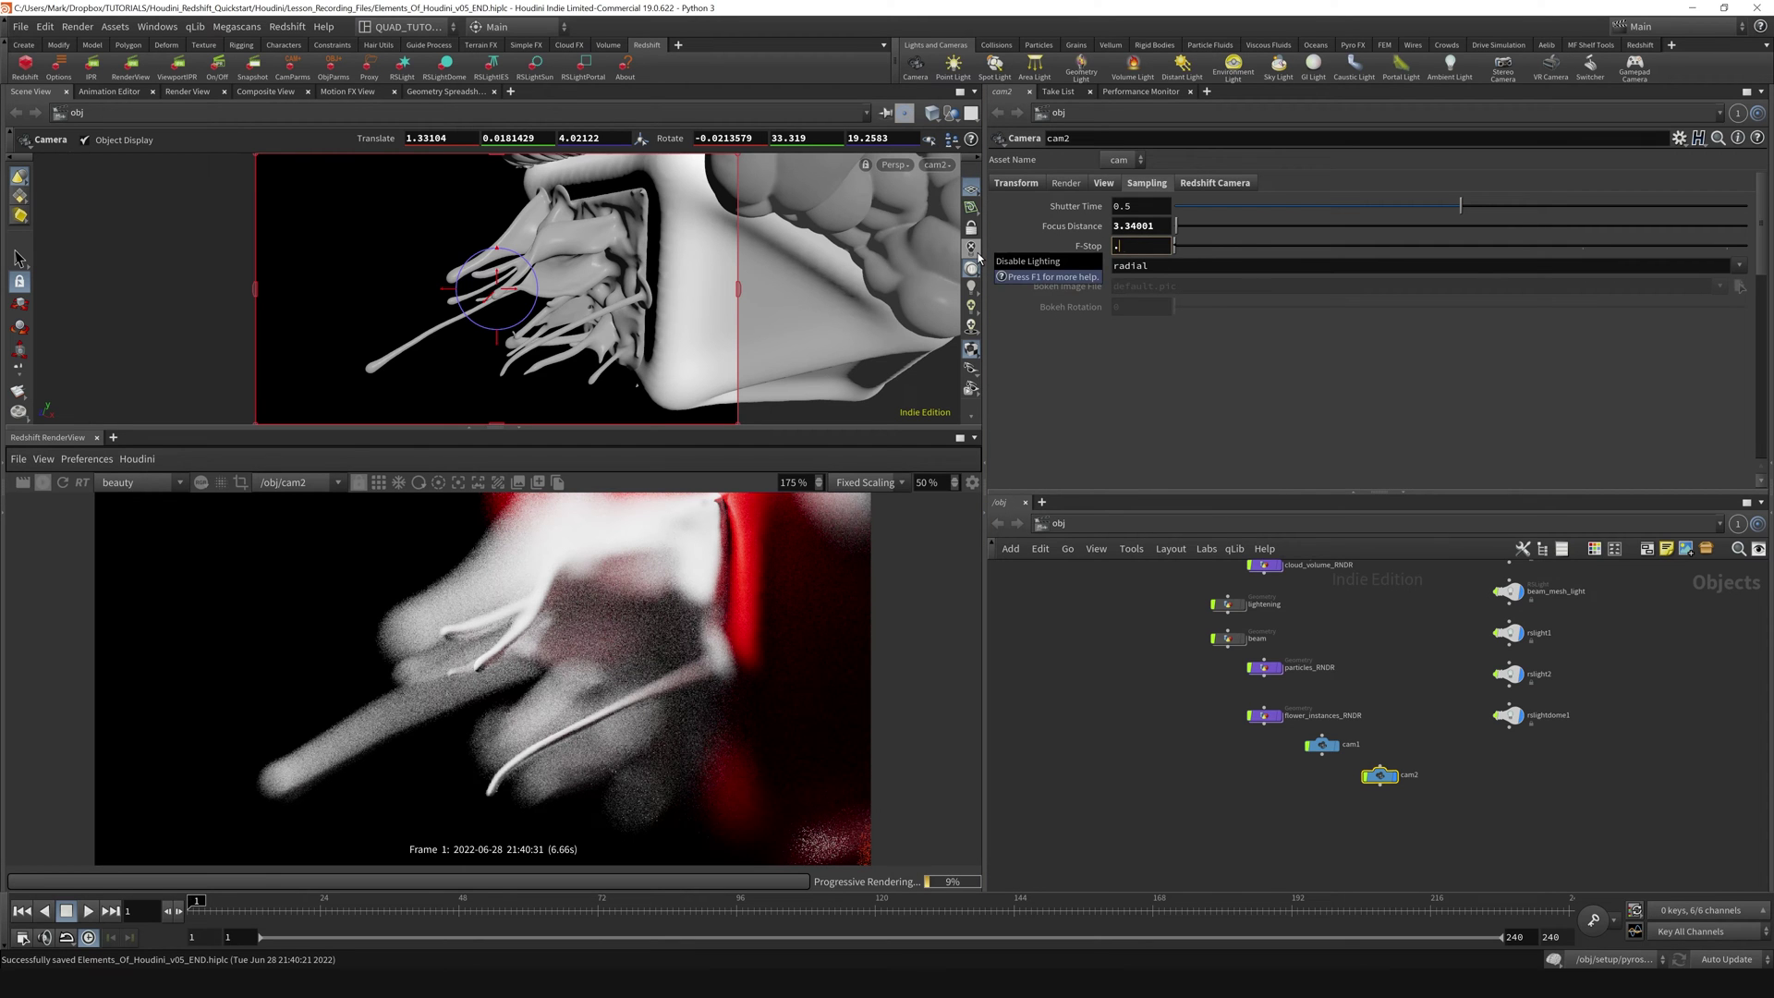
- Set cam2's F-Stop to .5 and its focus distance to about 3.2
type("5")
key("Return")
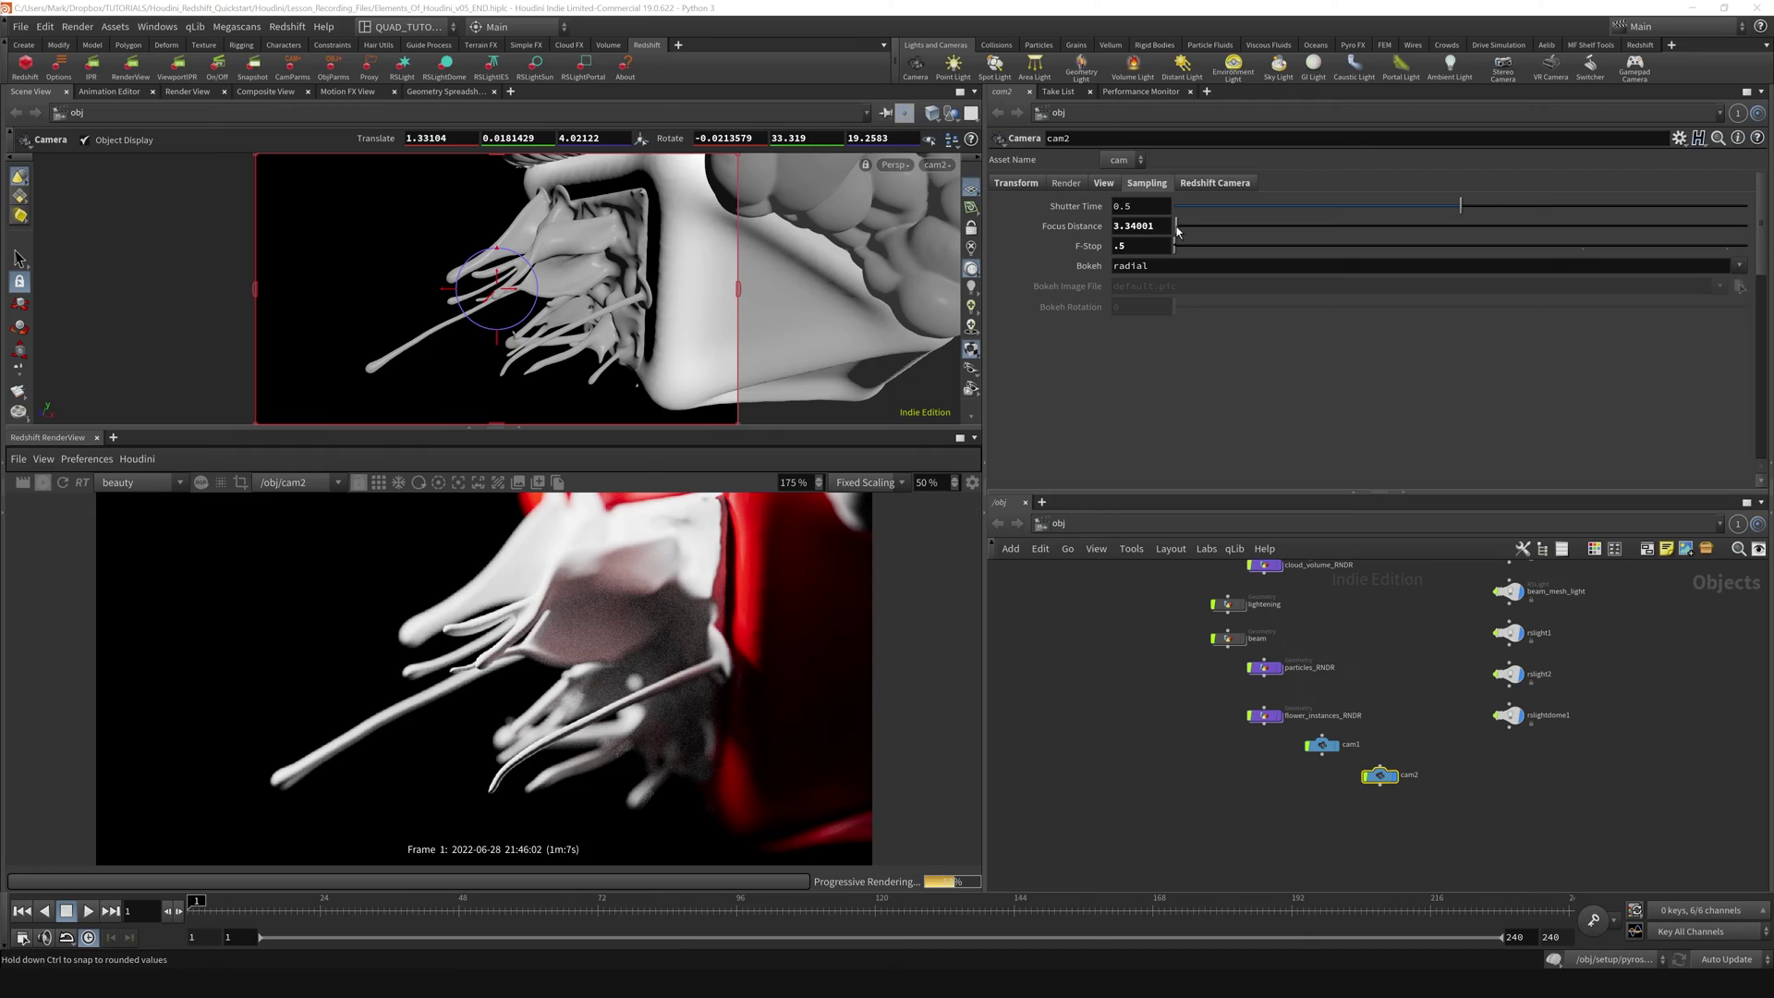
left_click_drag(1178, 231, 1179, 237)
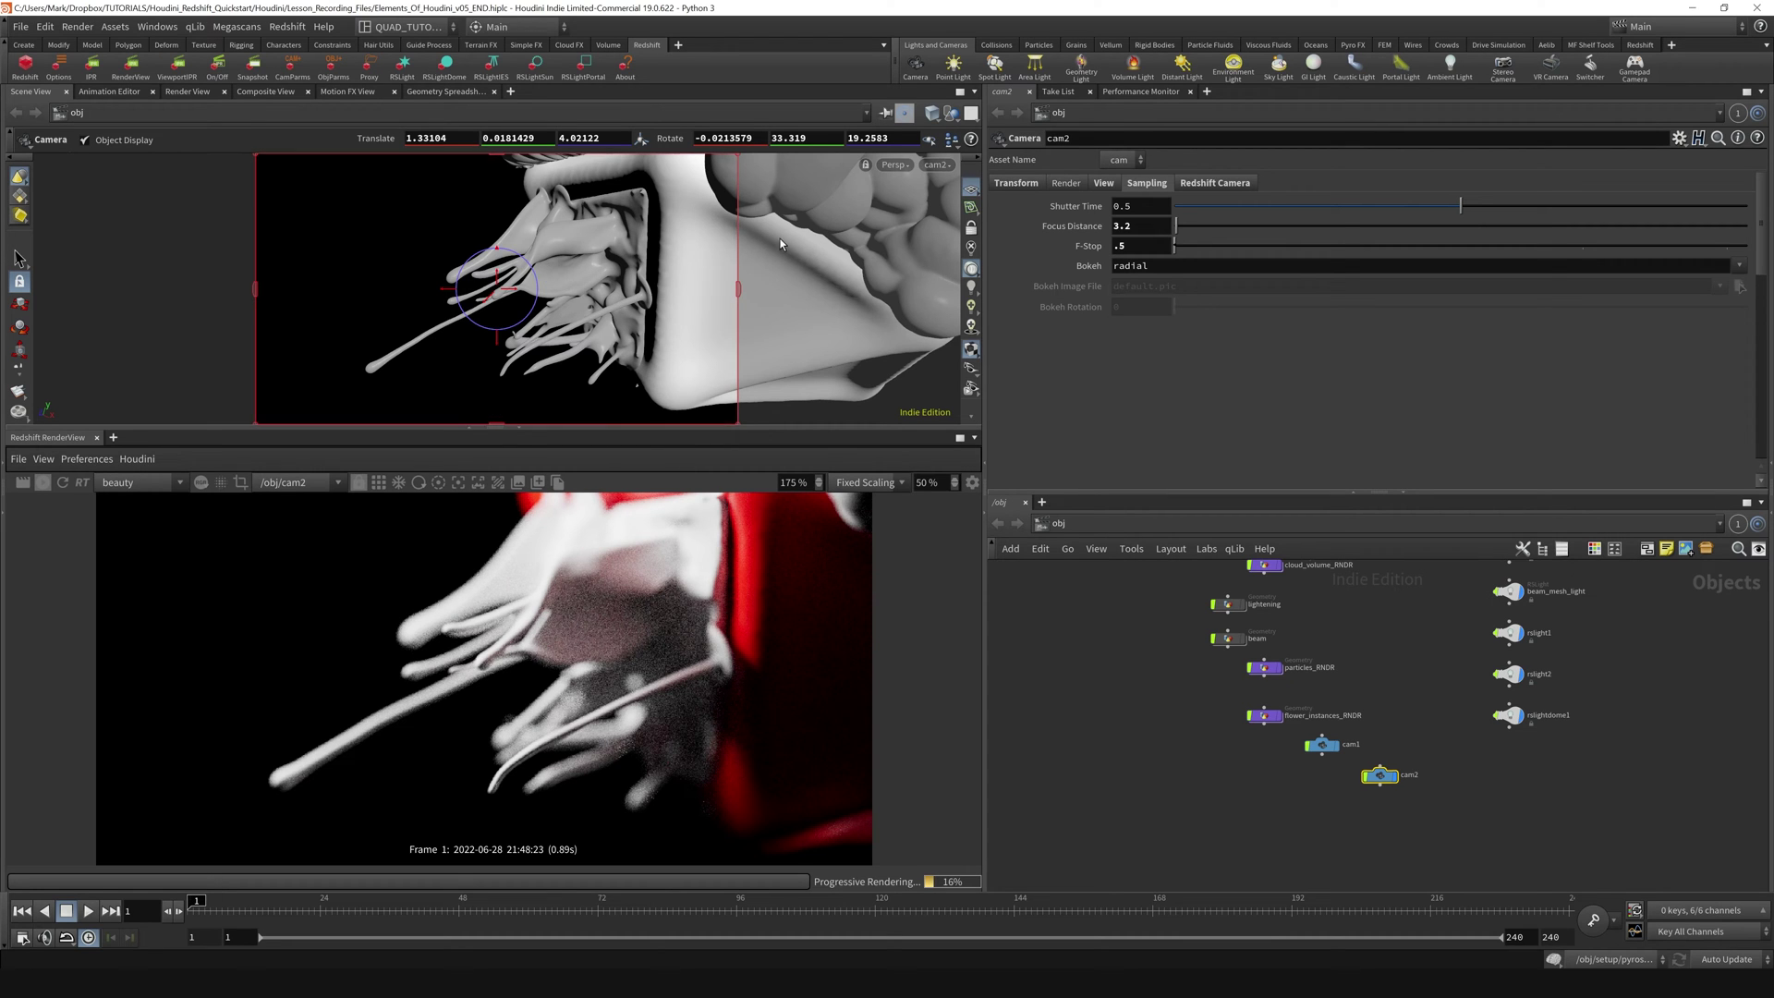
- Leave the cam2 view and look at the model from a free perspective
key("Escape")
left_click_drag(784, 241, 681, 344)
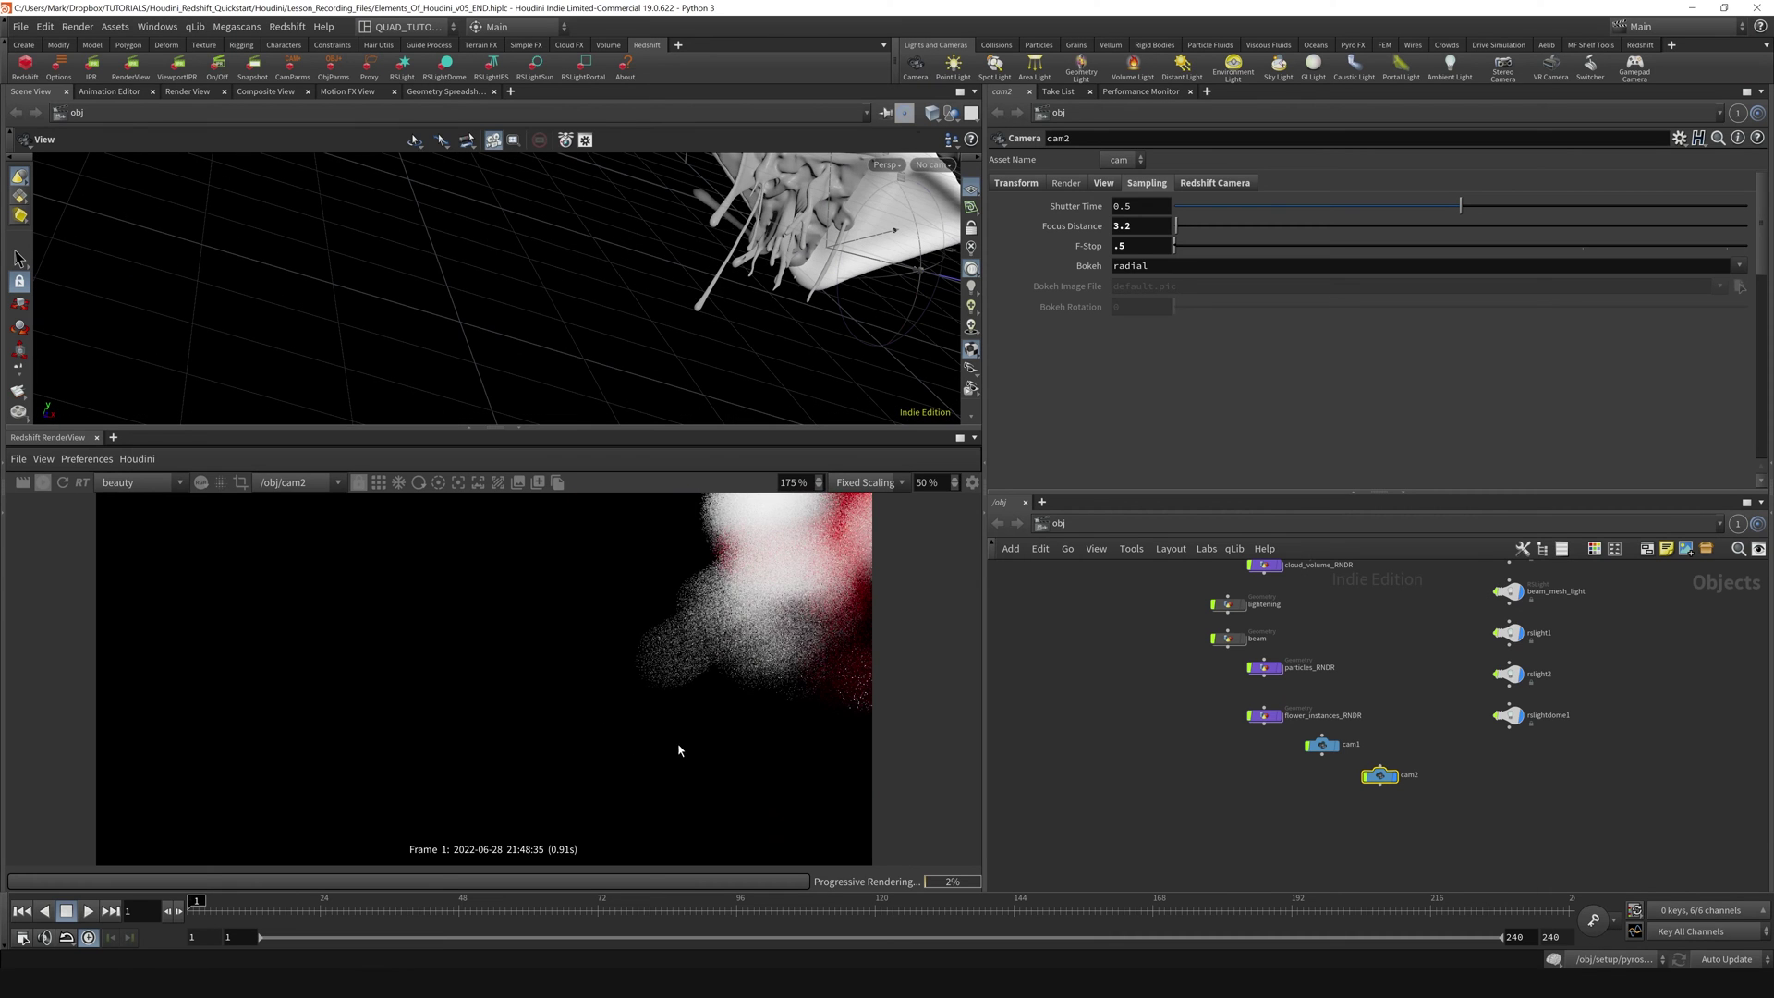
scroll(715, 667, "down", 5)
middle_click_drag(805, 243, 543, 338, "alt")
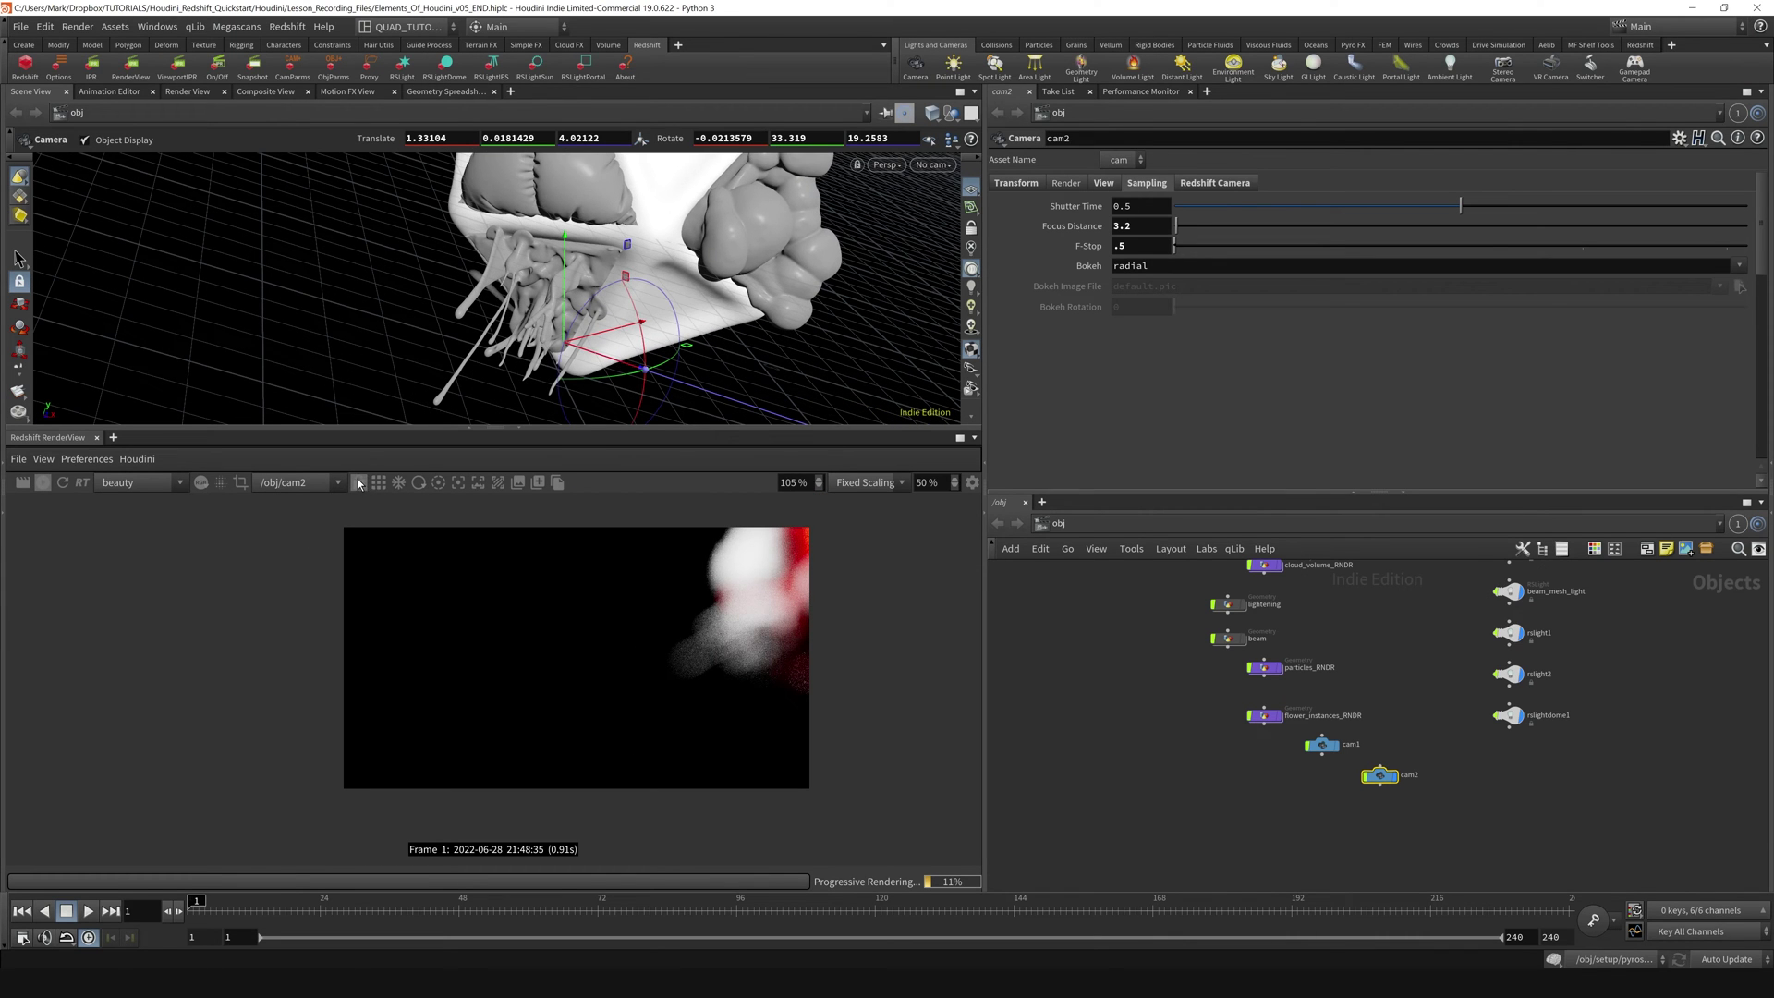
- Reassign /obj/cam2 as the render view's camera and save the scene
left_click(294, 527)
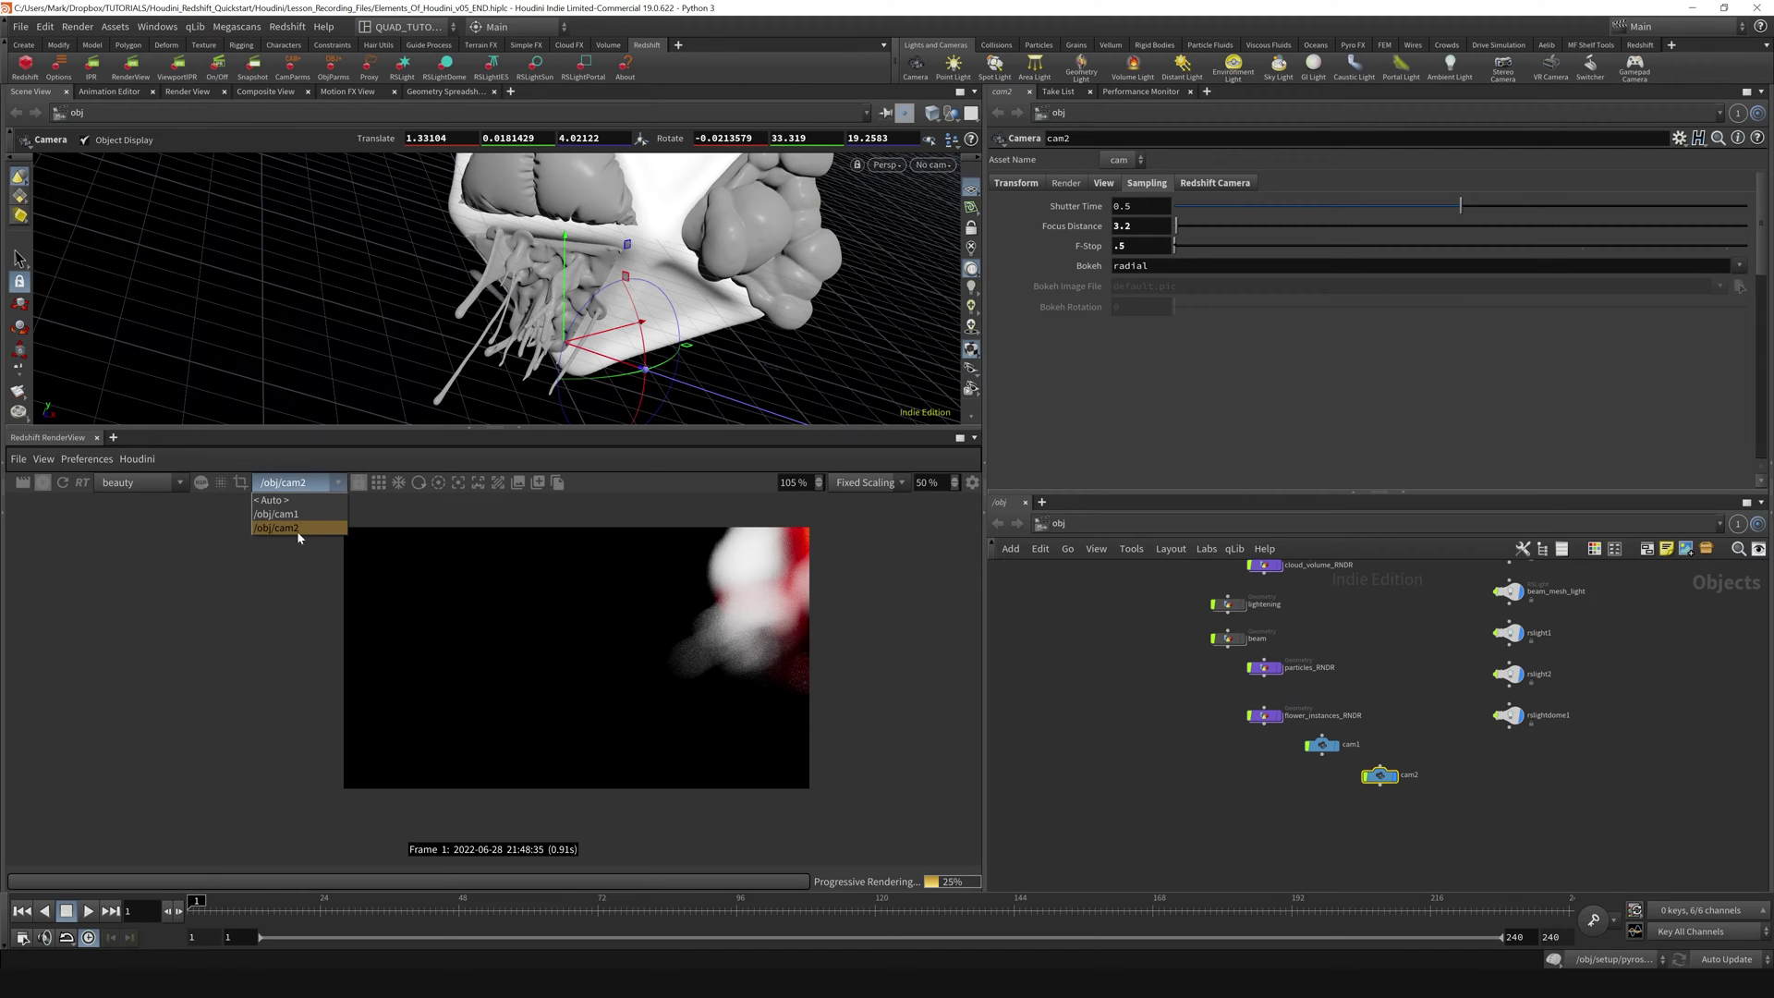
left_click(293, 501)
left_click(300, 485)
left_click(296, 529)
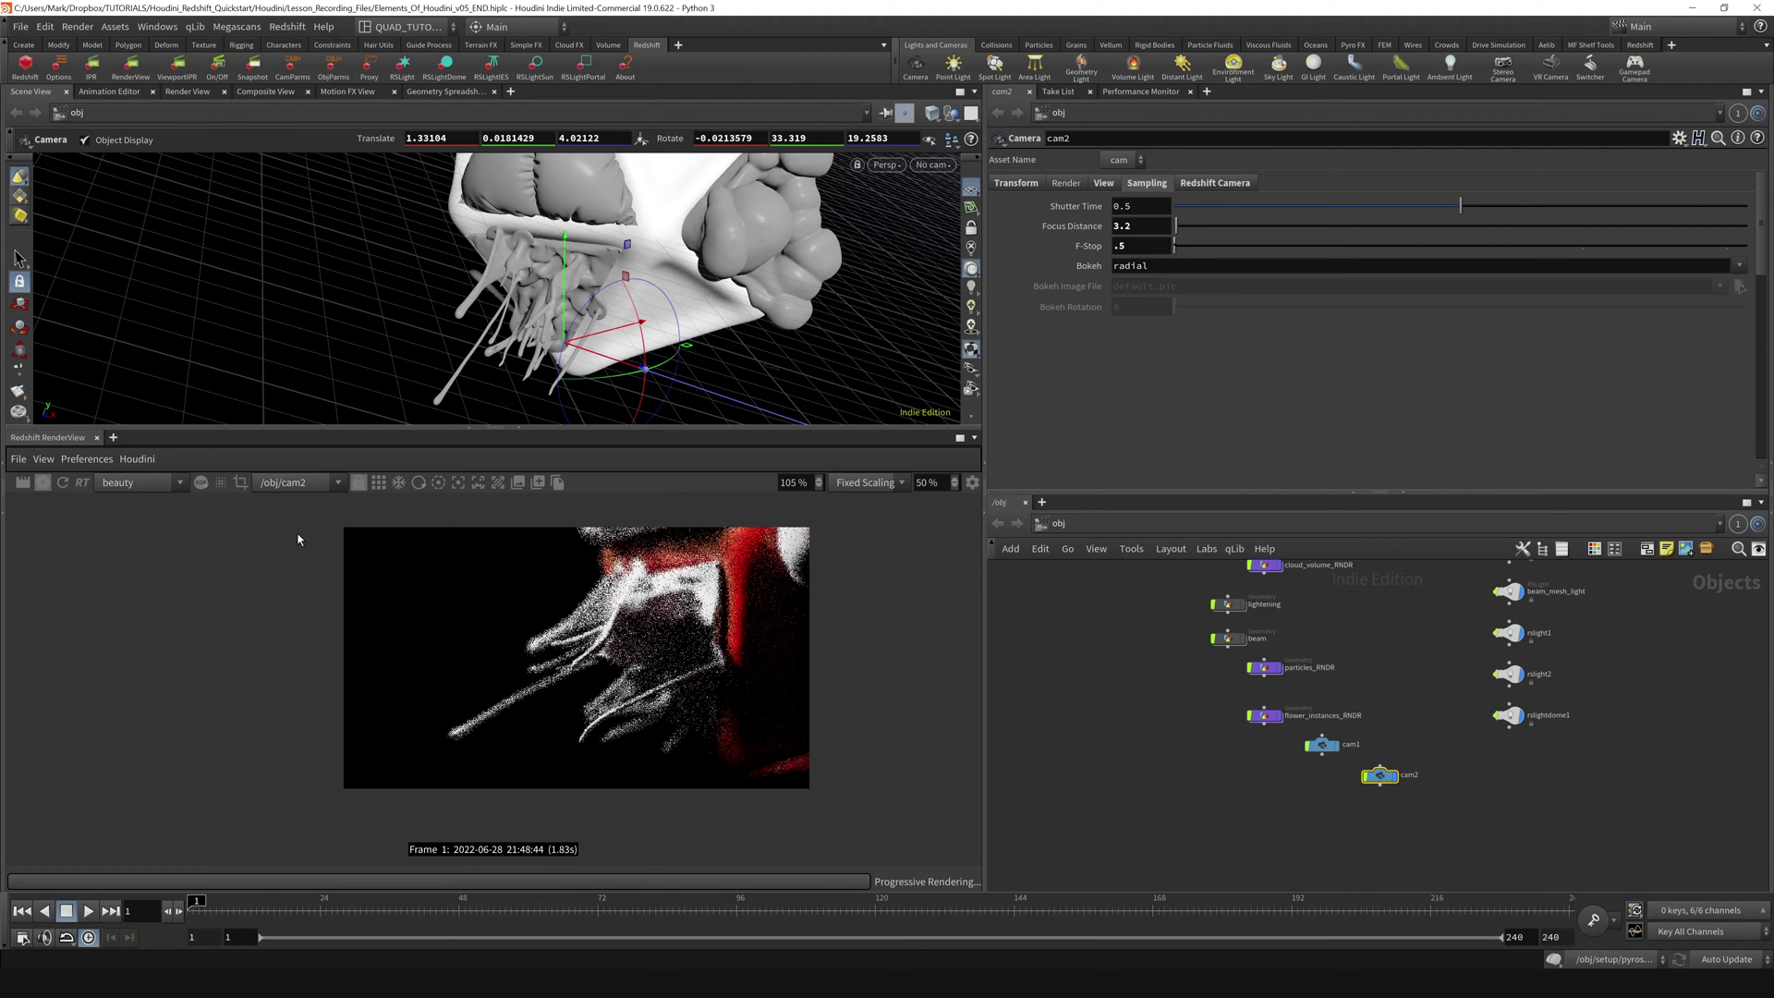
left_click(292, 483)
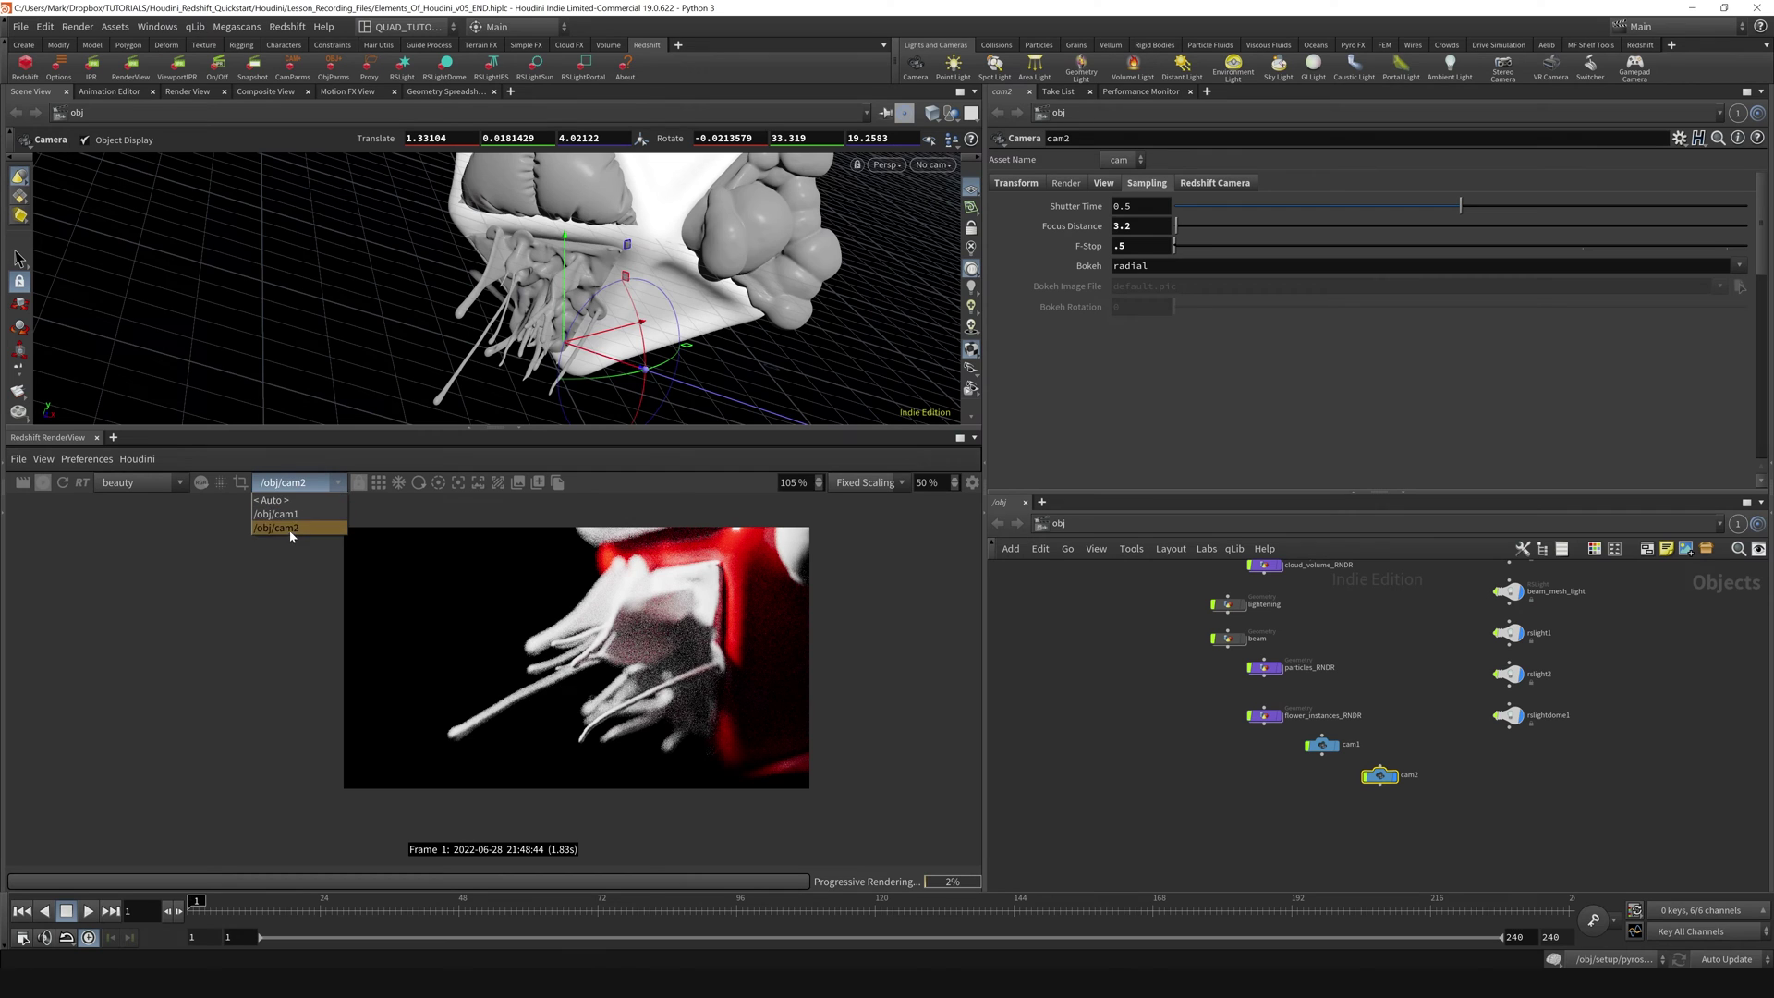
left_click(321, 466)
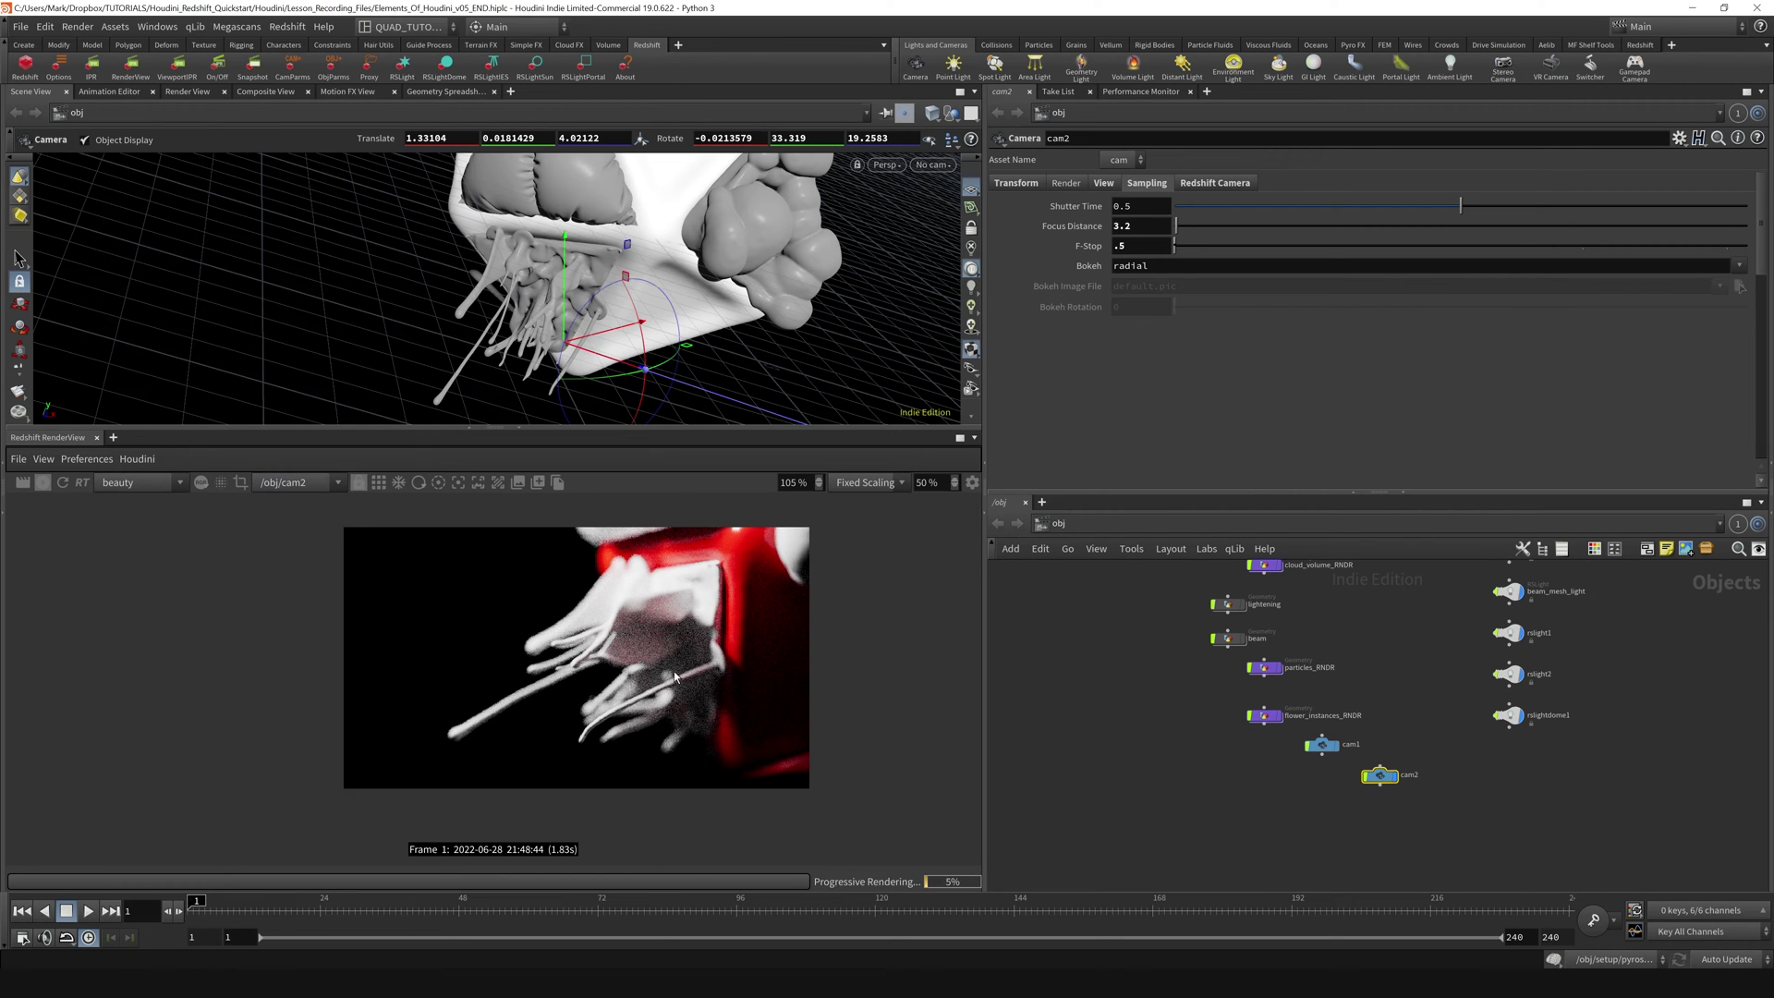
key("ctrl+s")
- Move cam2's focus point toward the strands in the viewport, to a focus distance of about 3.32
mouse_move(606, 233)
left_mouse_down("alt")
mouse_move(620, 257)
mouse_move(605, 273)
mouse_move(602, 242)
left_mouse_up("alt")
scroll(519, 712, "up", 5)
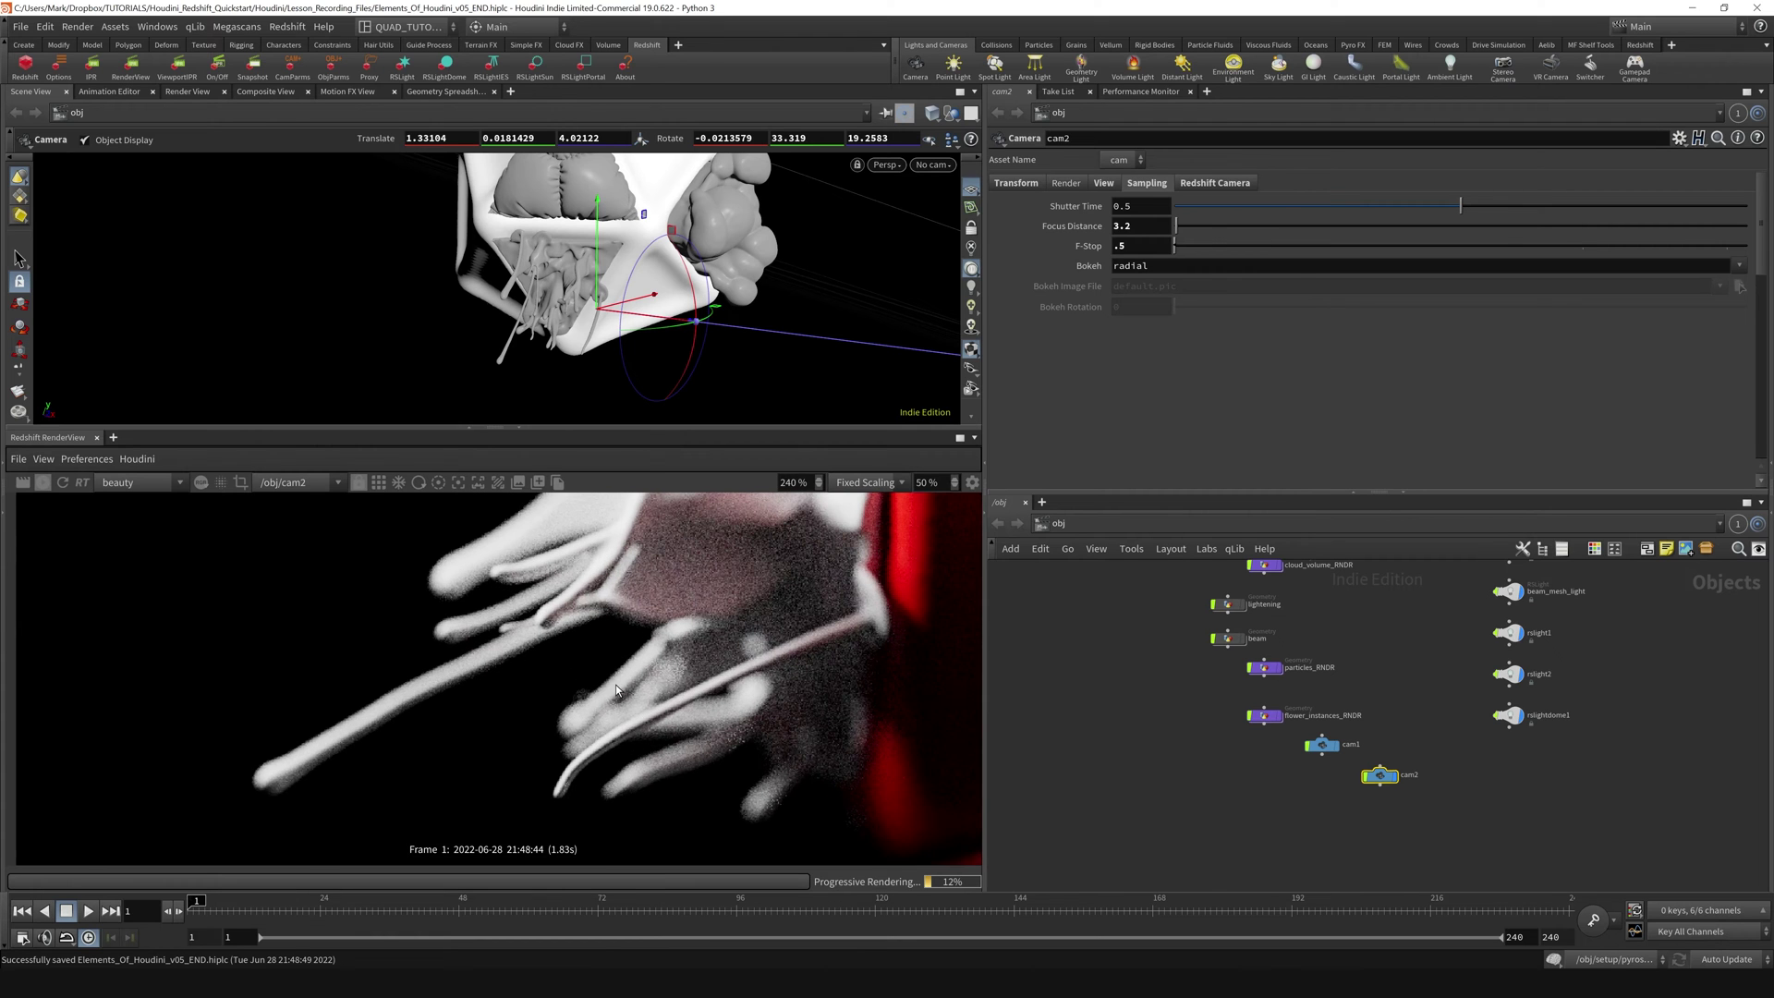
key("Escape")
mouse_move(596, 338)
left_mouse_down()
mouse_move(499, 319)
mouse_move(515, 340)
mouse_move(601, 352)
left_mouse_up()
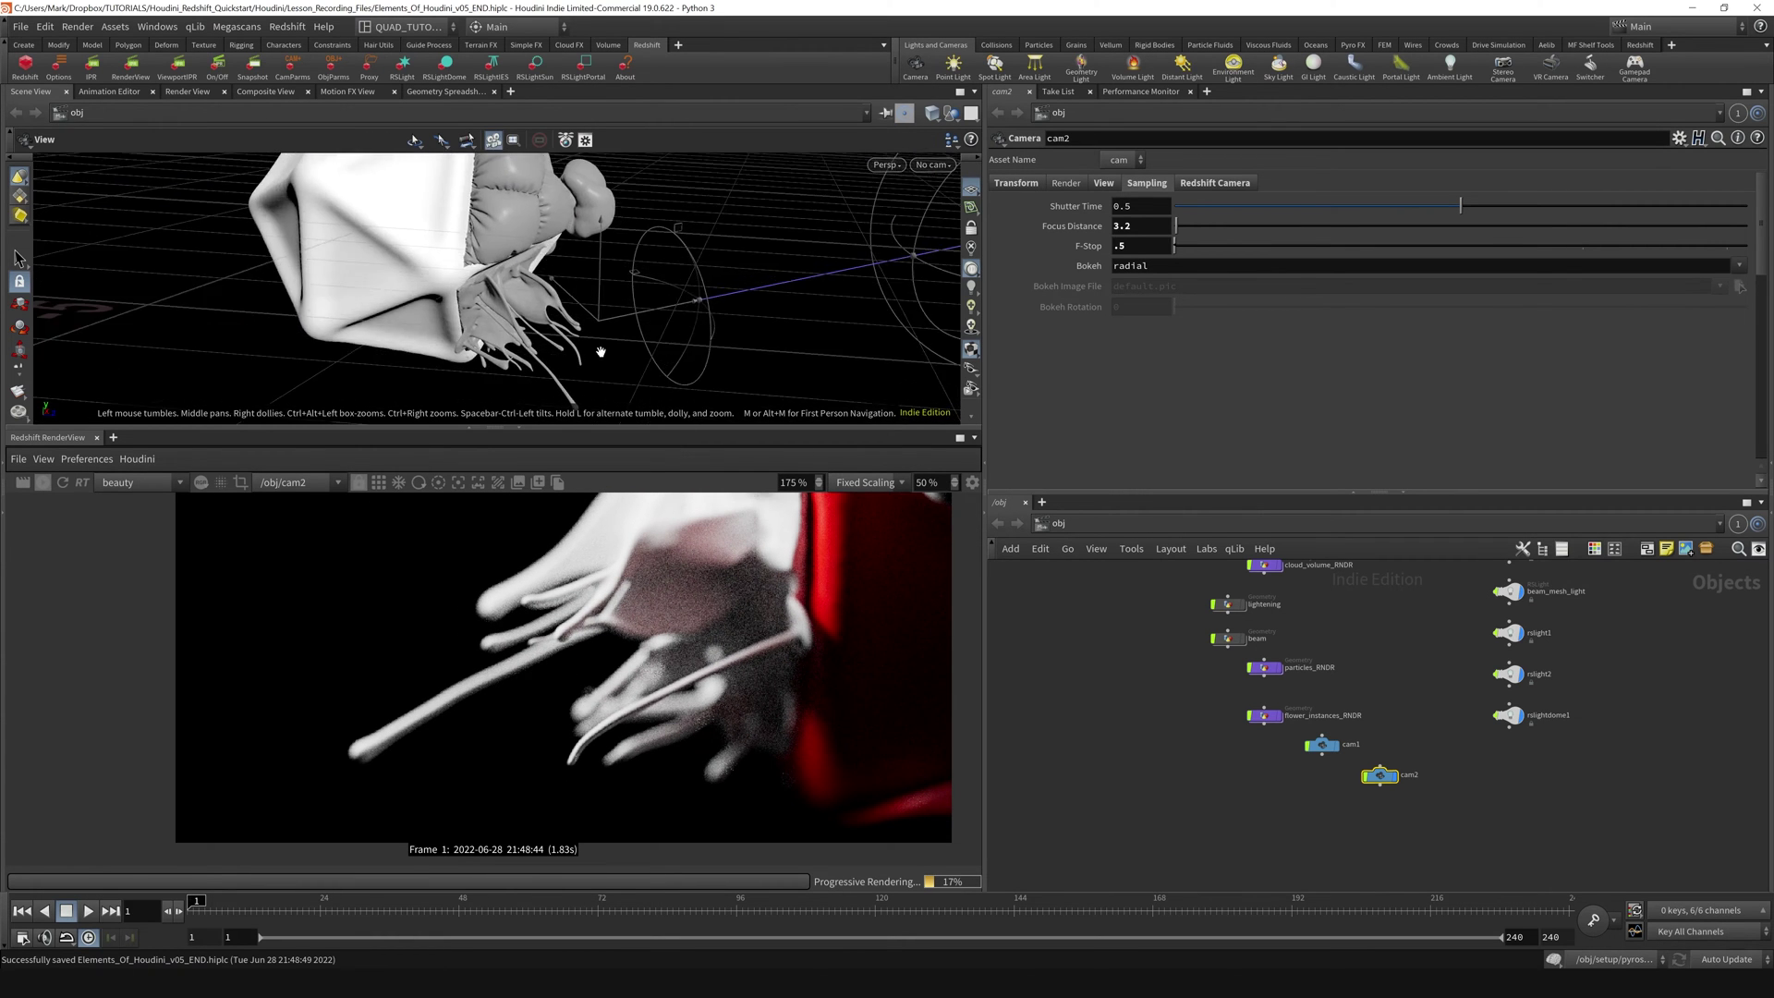
middle_click_drag(601, 352, 446, 333, "alt")
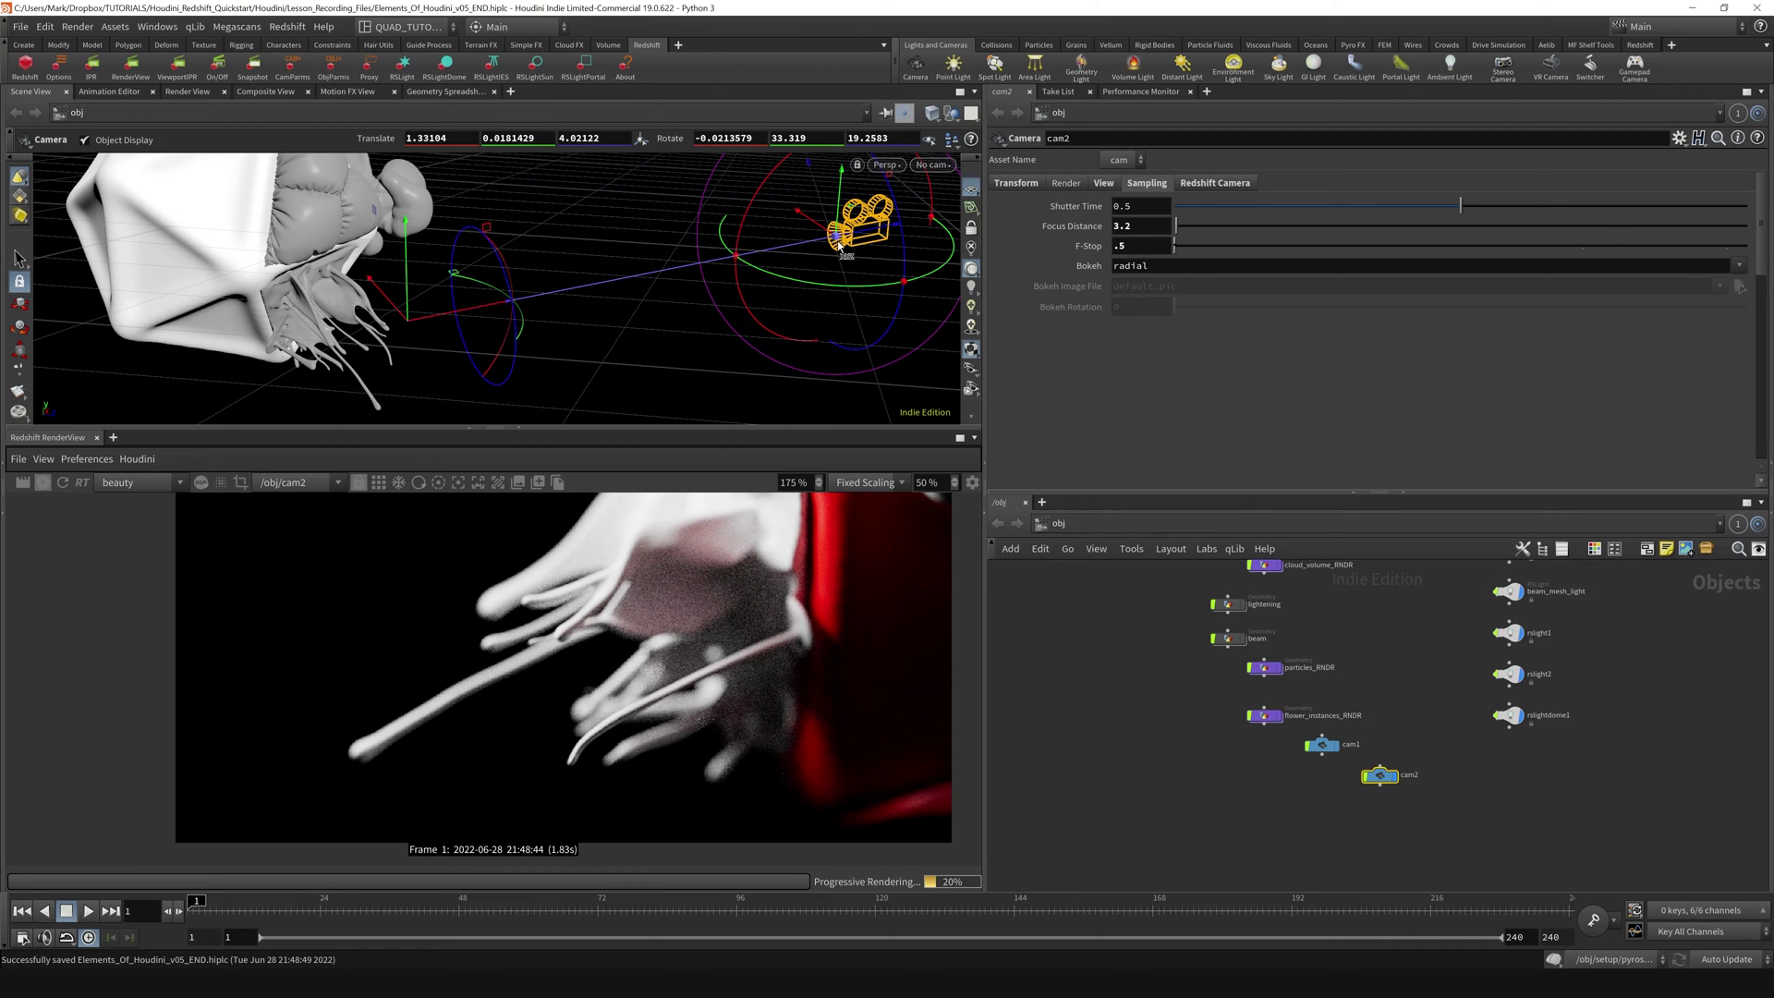
key("Escape")
left_click_drag(401, 357, 370, 335, "alt")
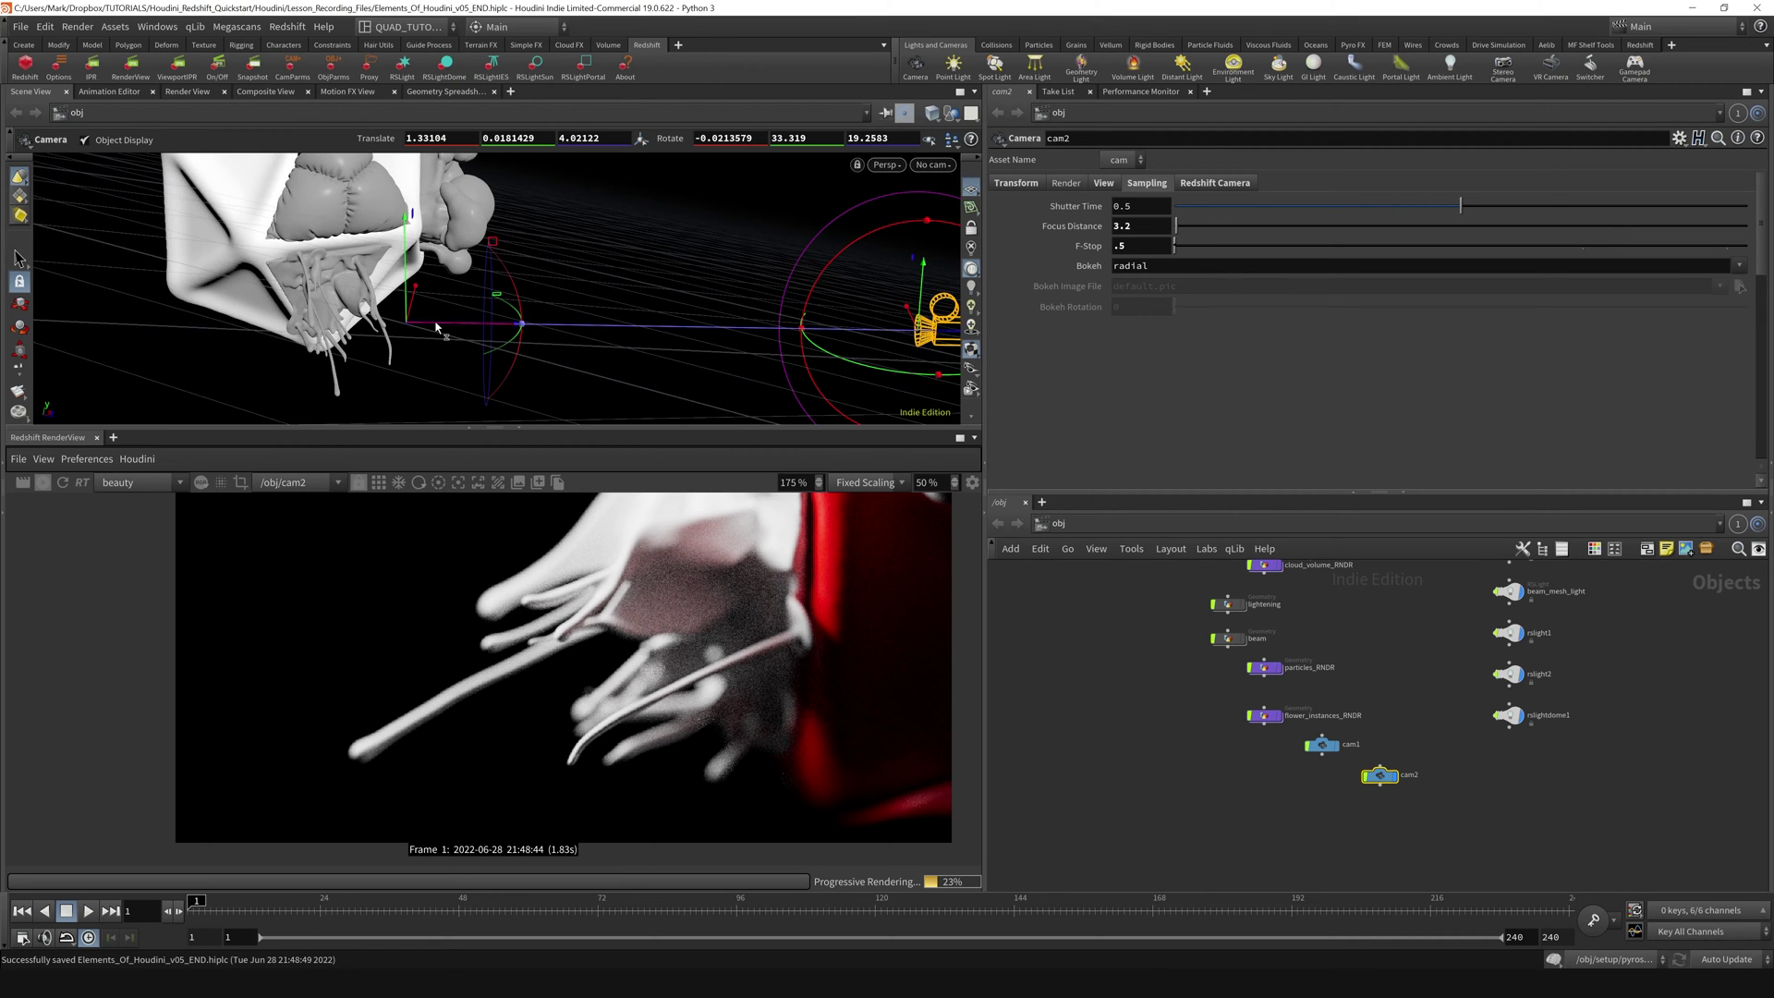
left_click_drag(517, 325, 545, 654)
key("Escape")
key("Return")
key("Escape")
key("Return")
key("Escape")
key("Return")
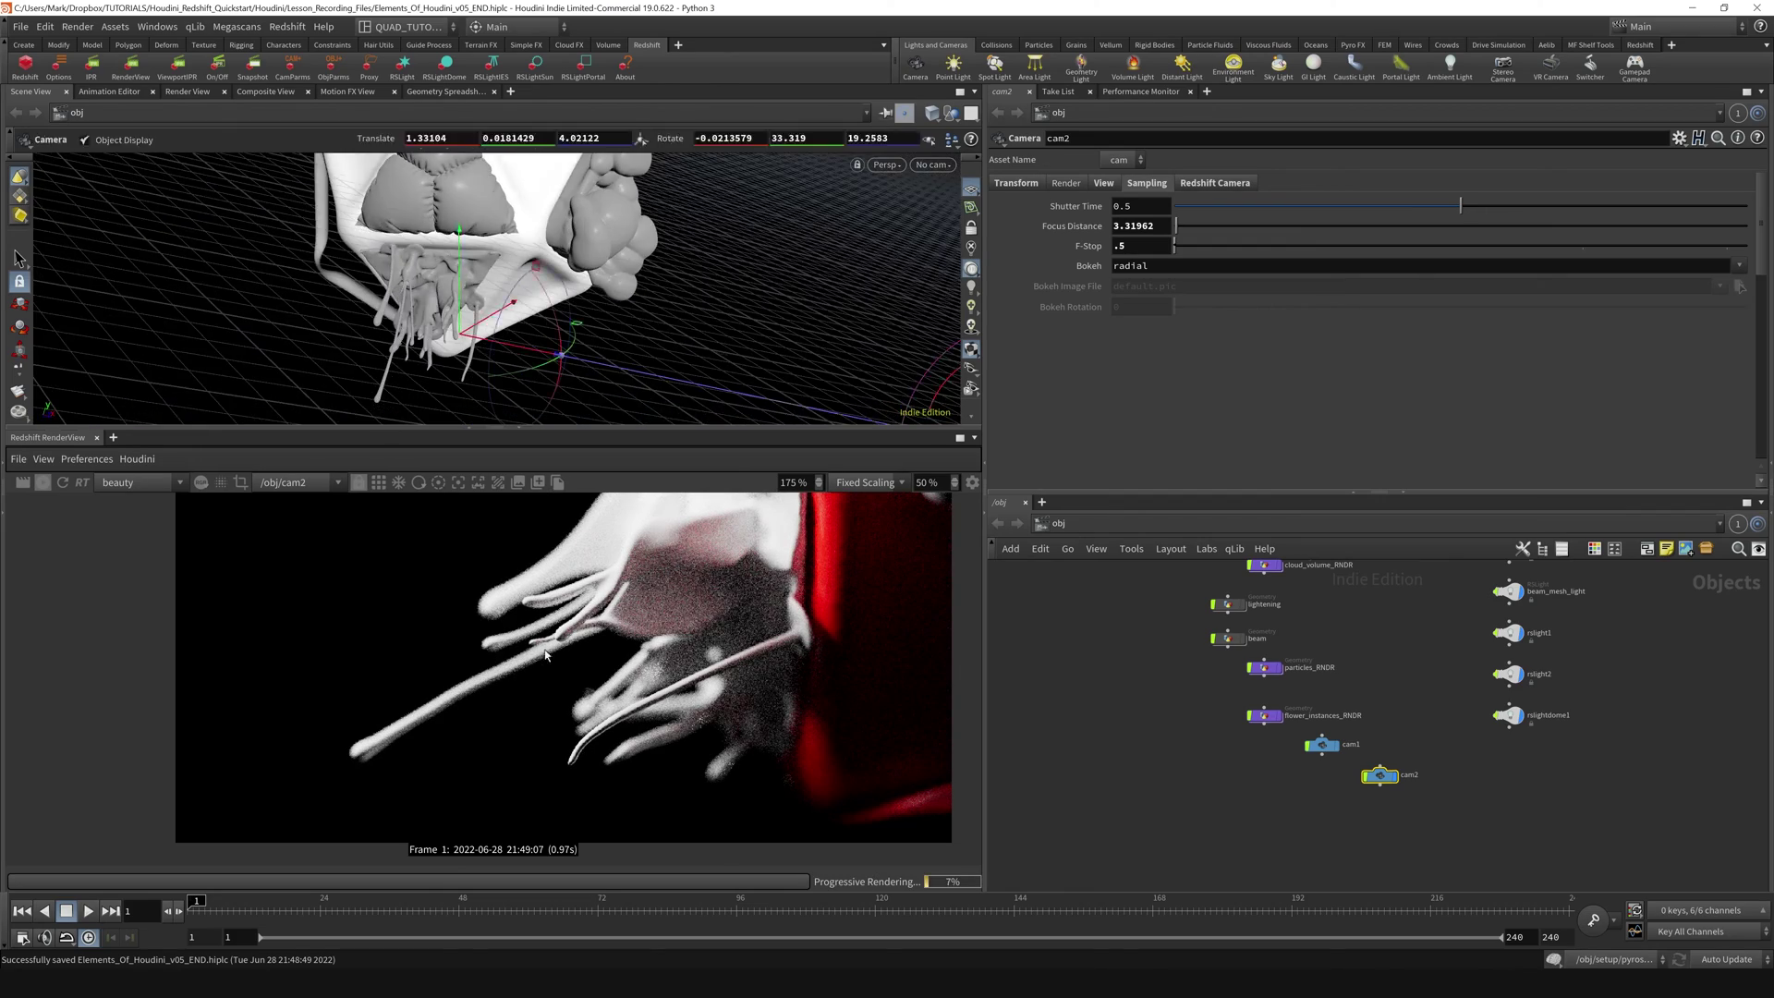
- Move cam2's focus point toward the camera in the viewport, to a focus distance of about 2.76
left_click_drag(423, 295, 574, 348, "alt")
scroll(392, 296, "down", 4, "alt")
left_click_drag(388, 296, 547, 319)
key("Return")
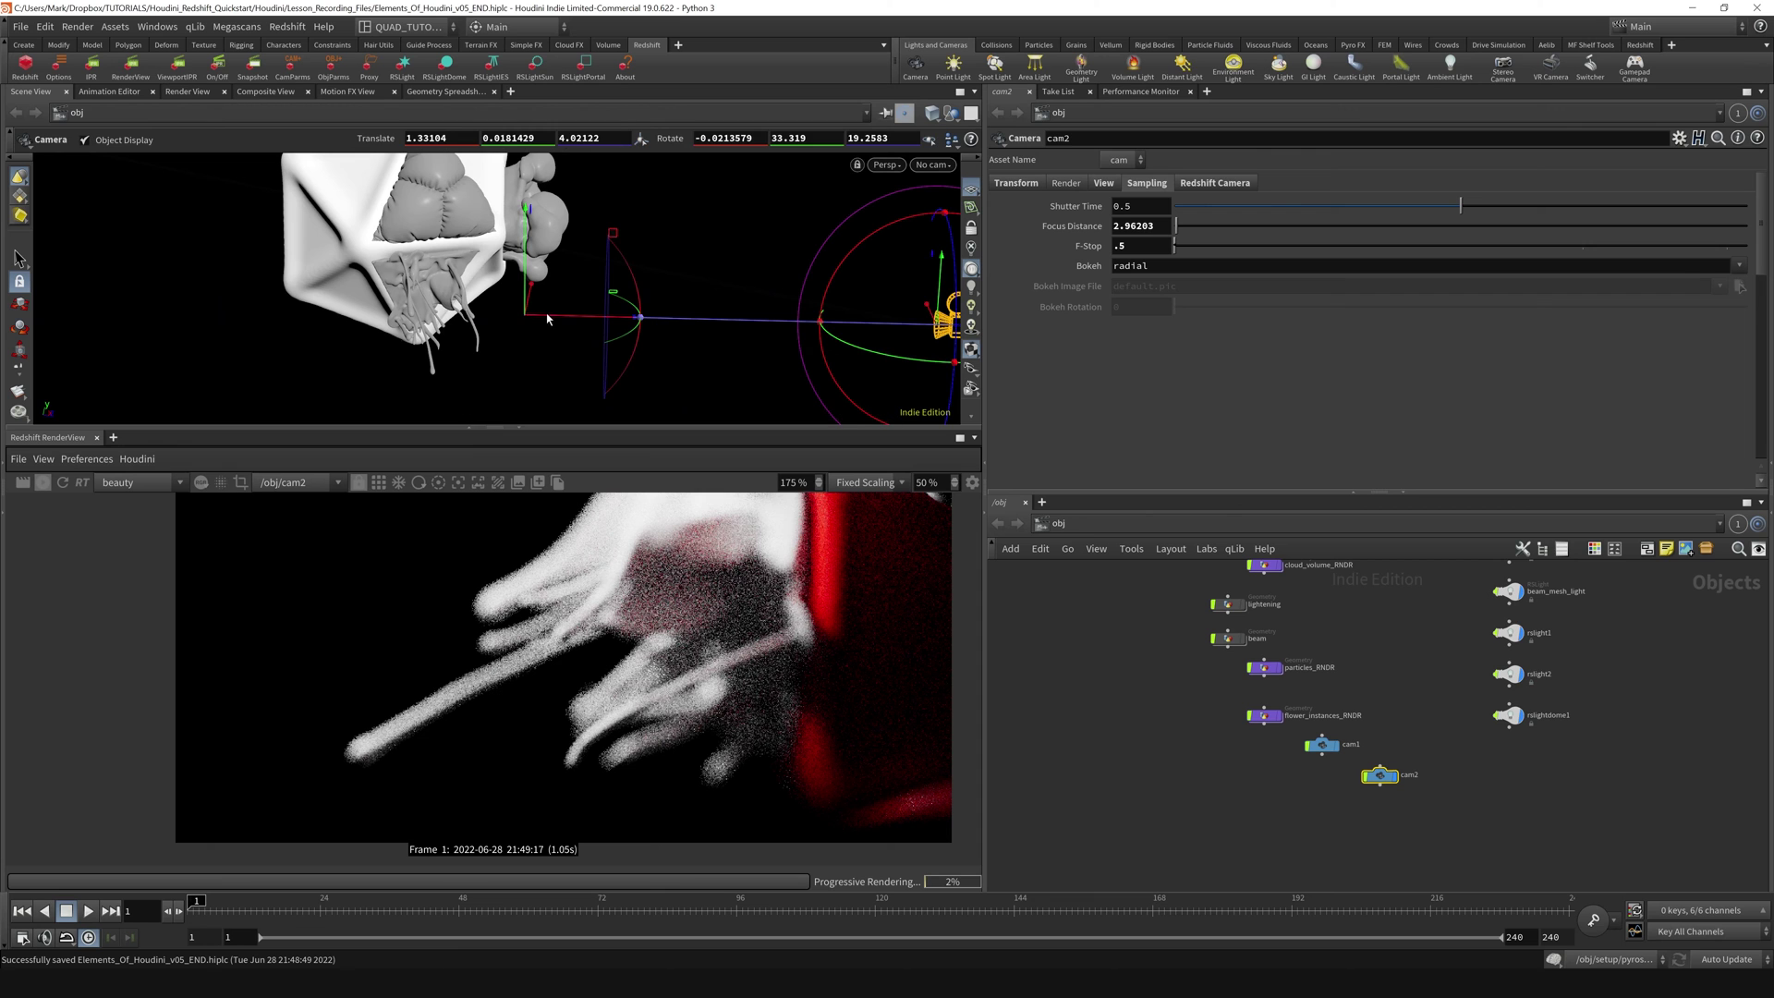
left_click_drag(543, 318, 571, 319)
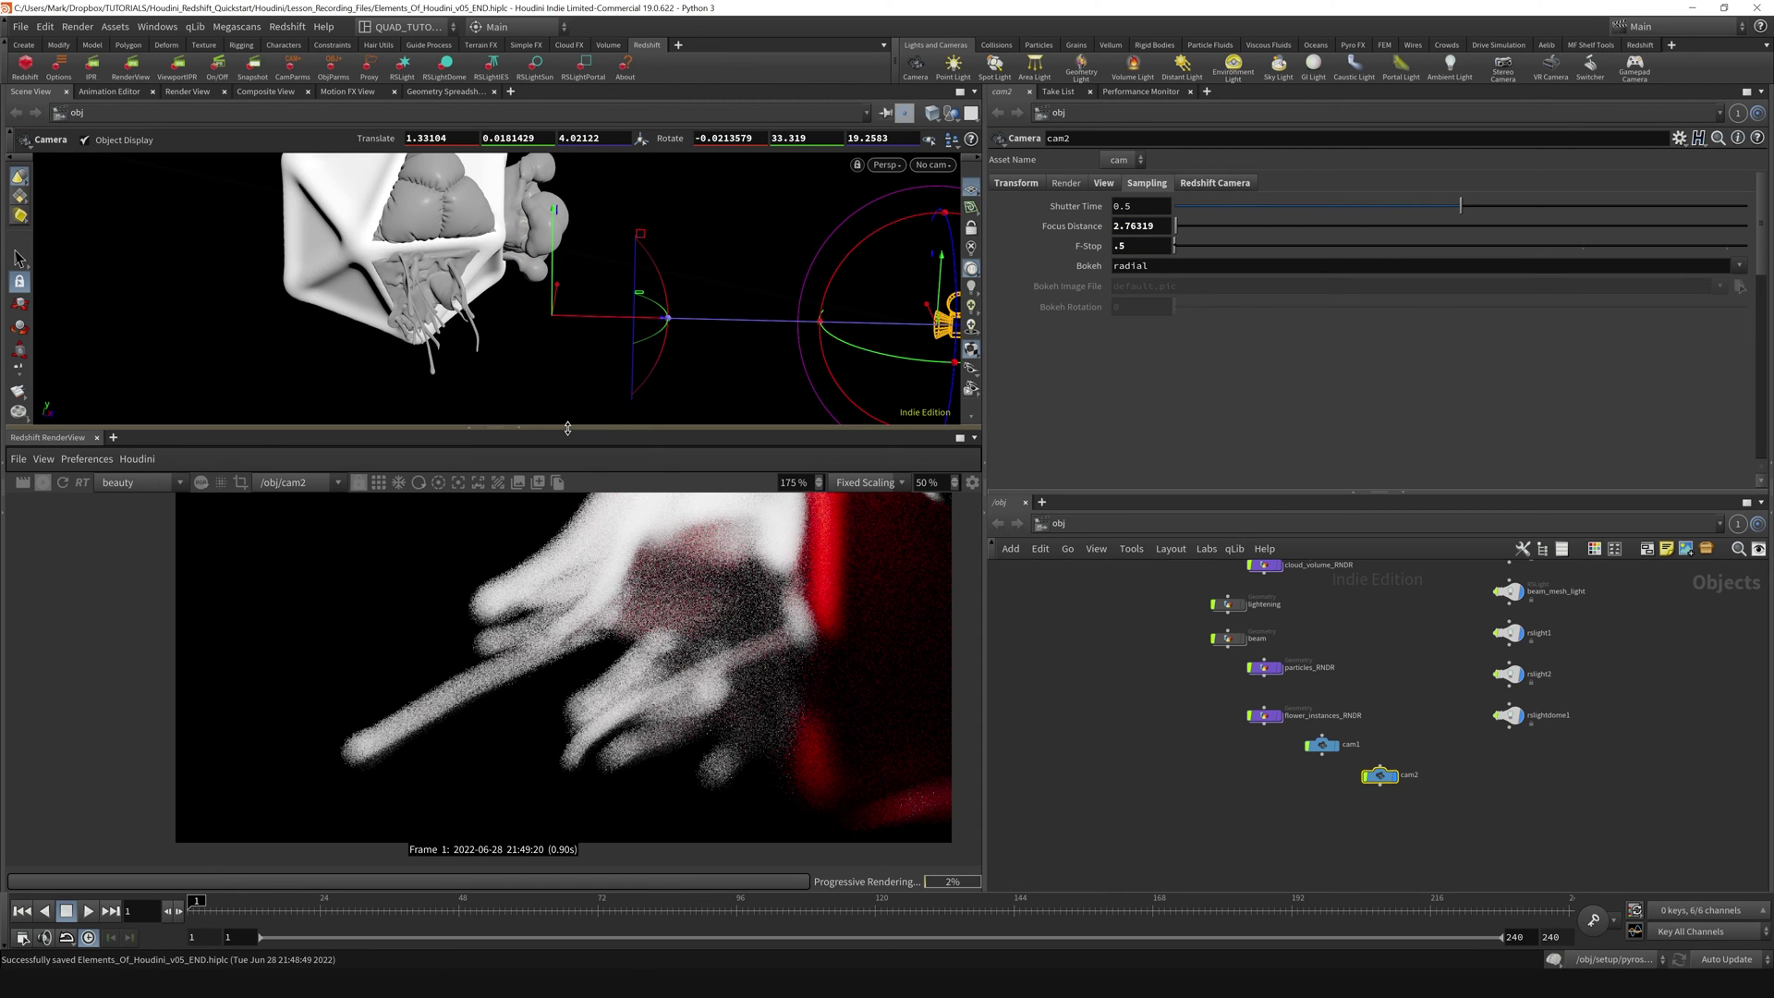
- Enlarge the scene viewport and turn on point snapping
left_click_drag(568, 428, 568, 561)
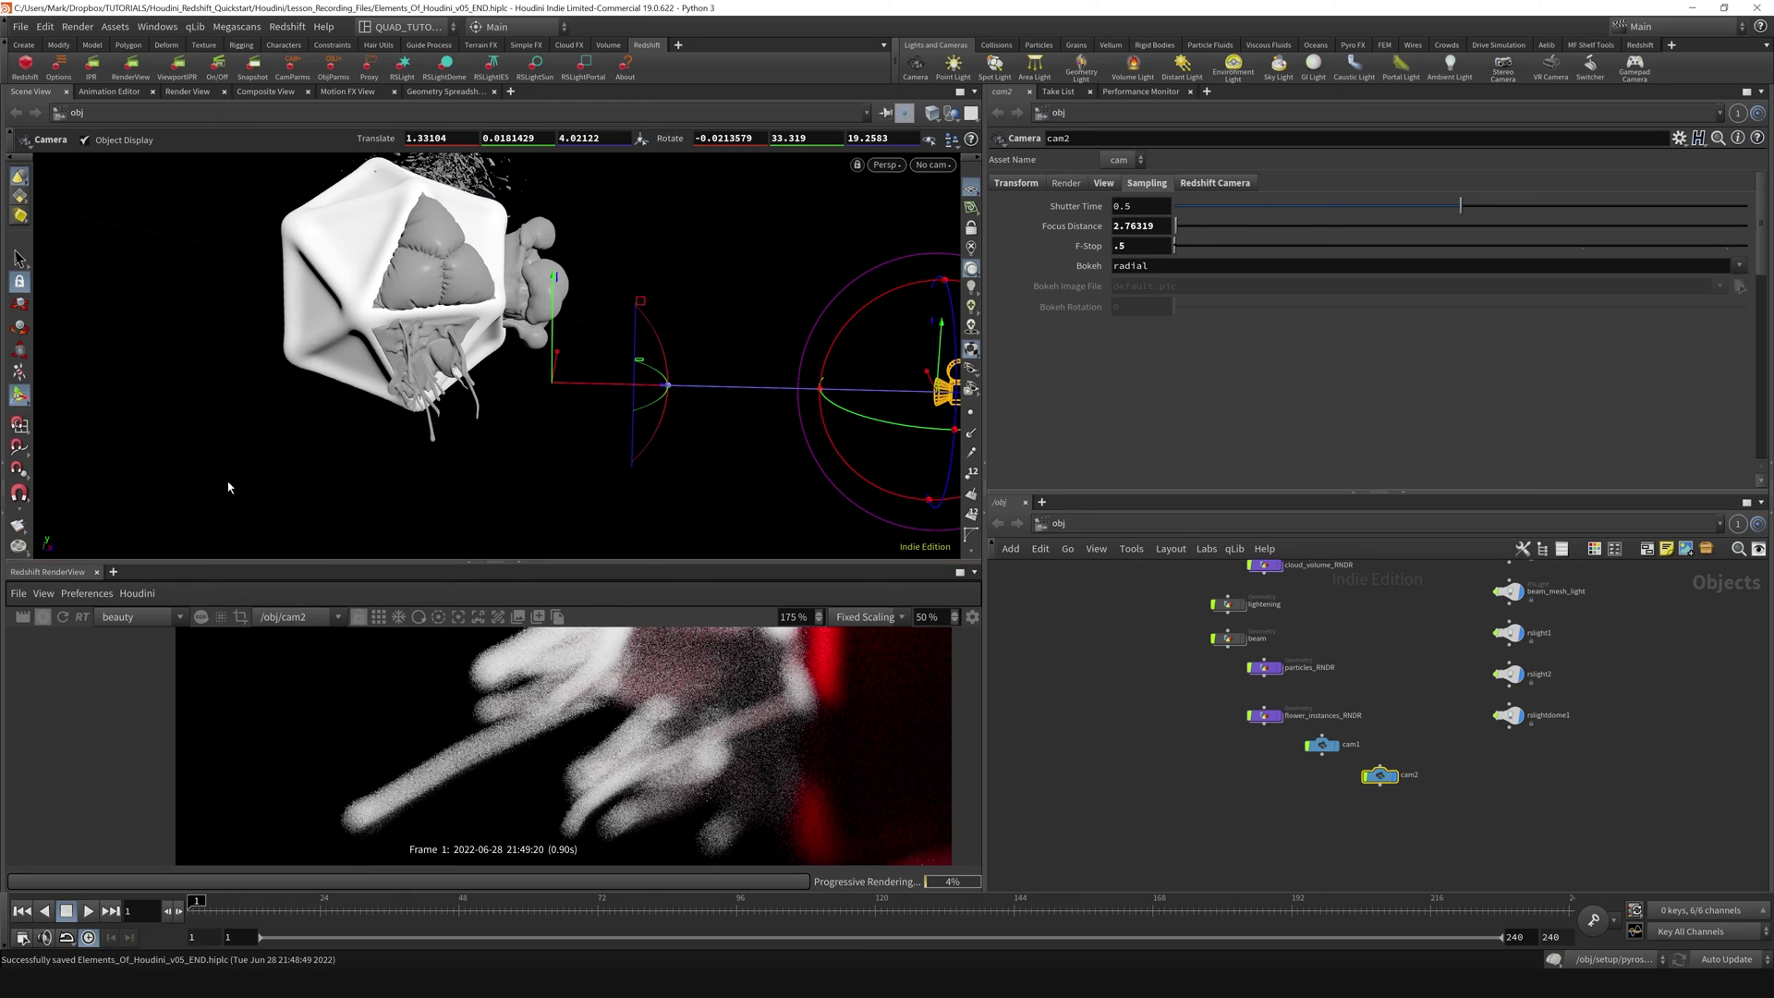
left_click(20, 470)
left_click_drag(486, 390, 399, 451, "alt")
scroll(456, 385, "up", 3)
- Try to drag cam2's focus point with snapping on, and undo the recent handle moves
left_click_drag(488, 389, 574, 392)
key("Escape")
key("Return")
key("ctrl+z")
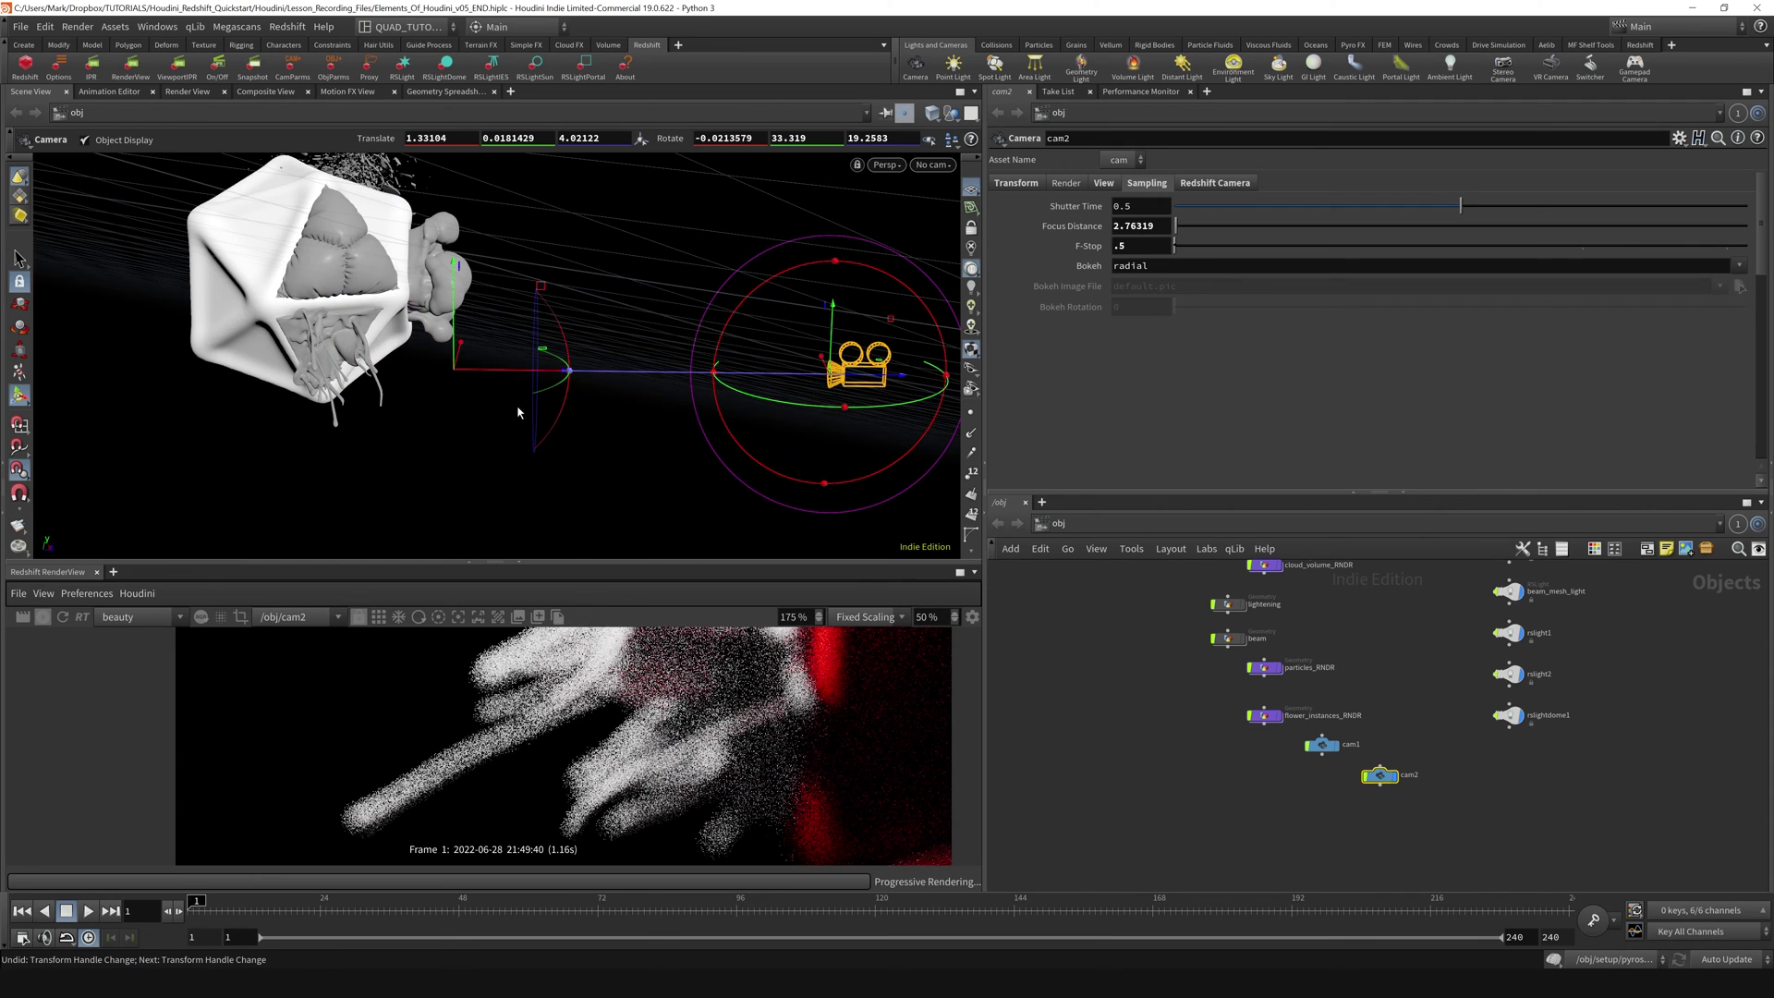
left_click_drag(555, 408, 462, 399)
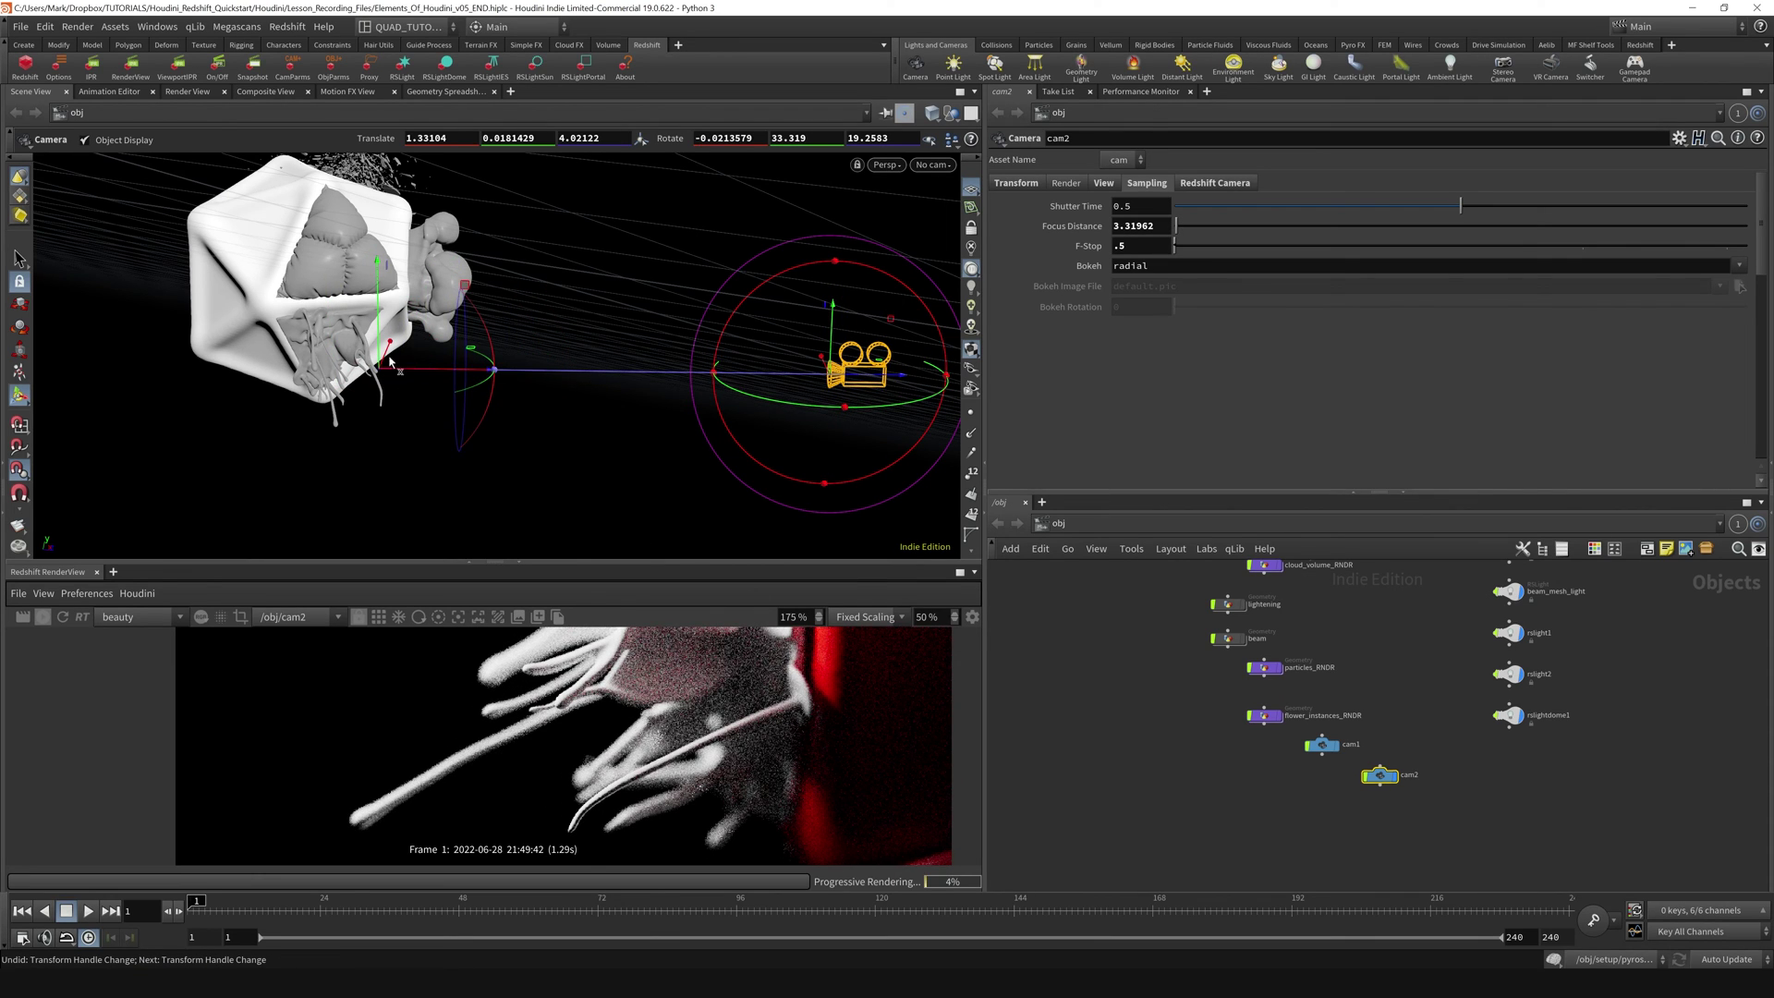
- Save the scene and switch cam2's viewport manipulator to the Focus Handle
key("Escape")
left_click_drag(324, 365, 291, 380)
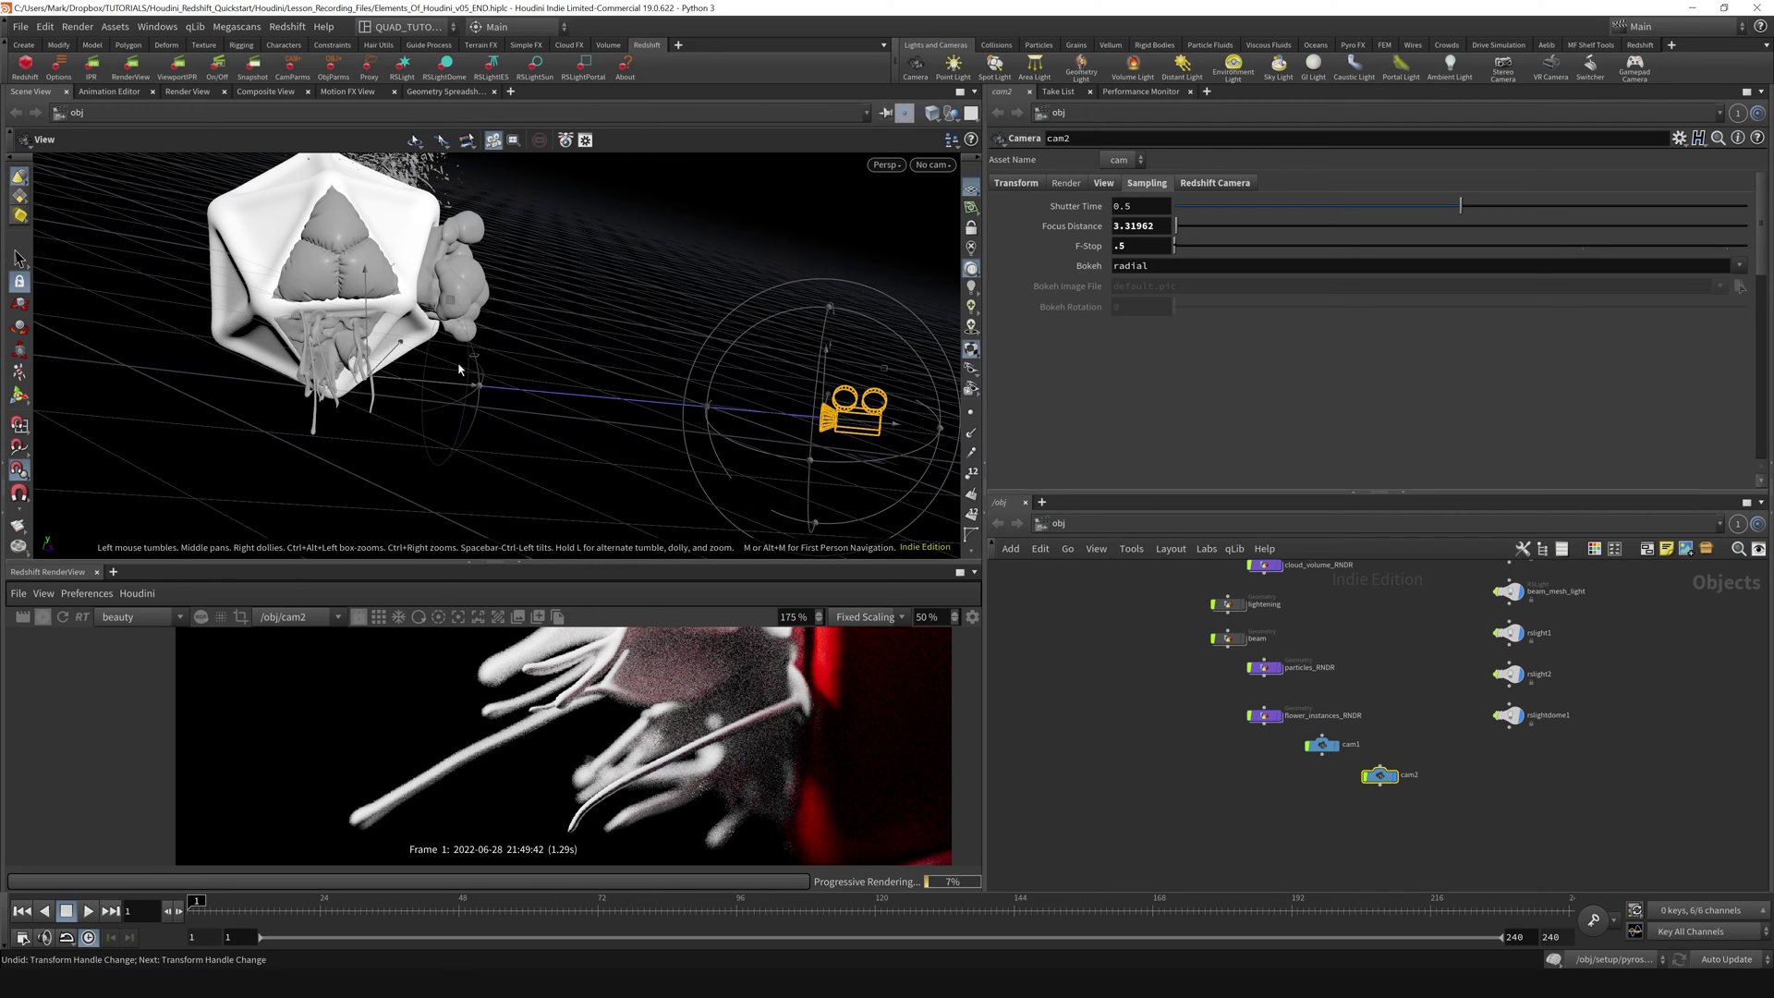
middle_click_drag(456, 369, 371, 369, "alt")
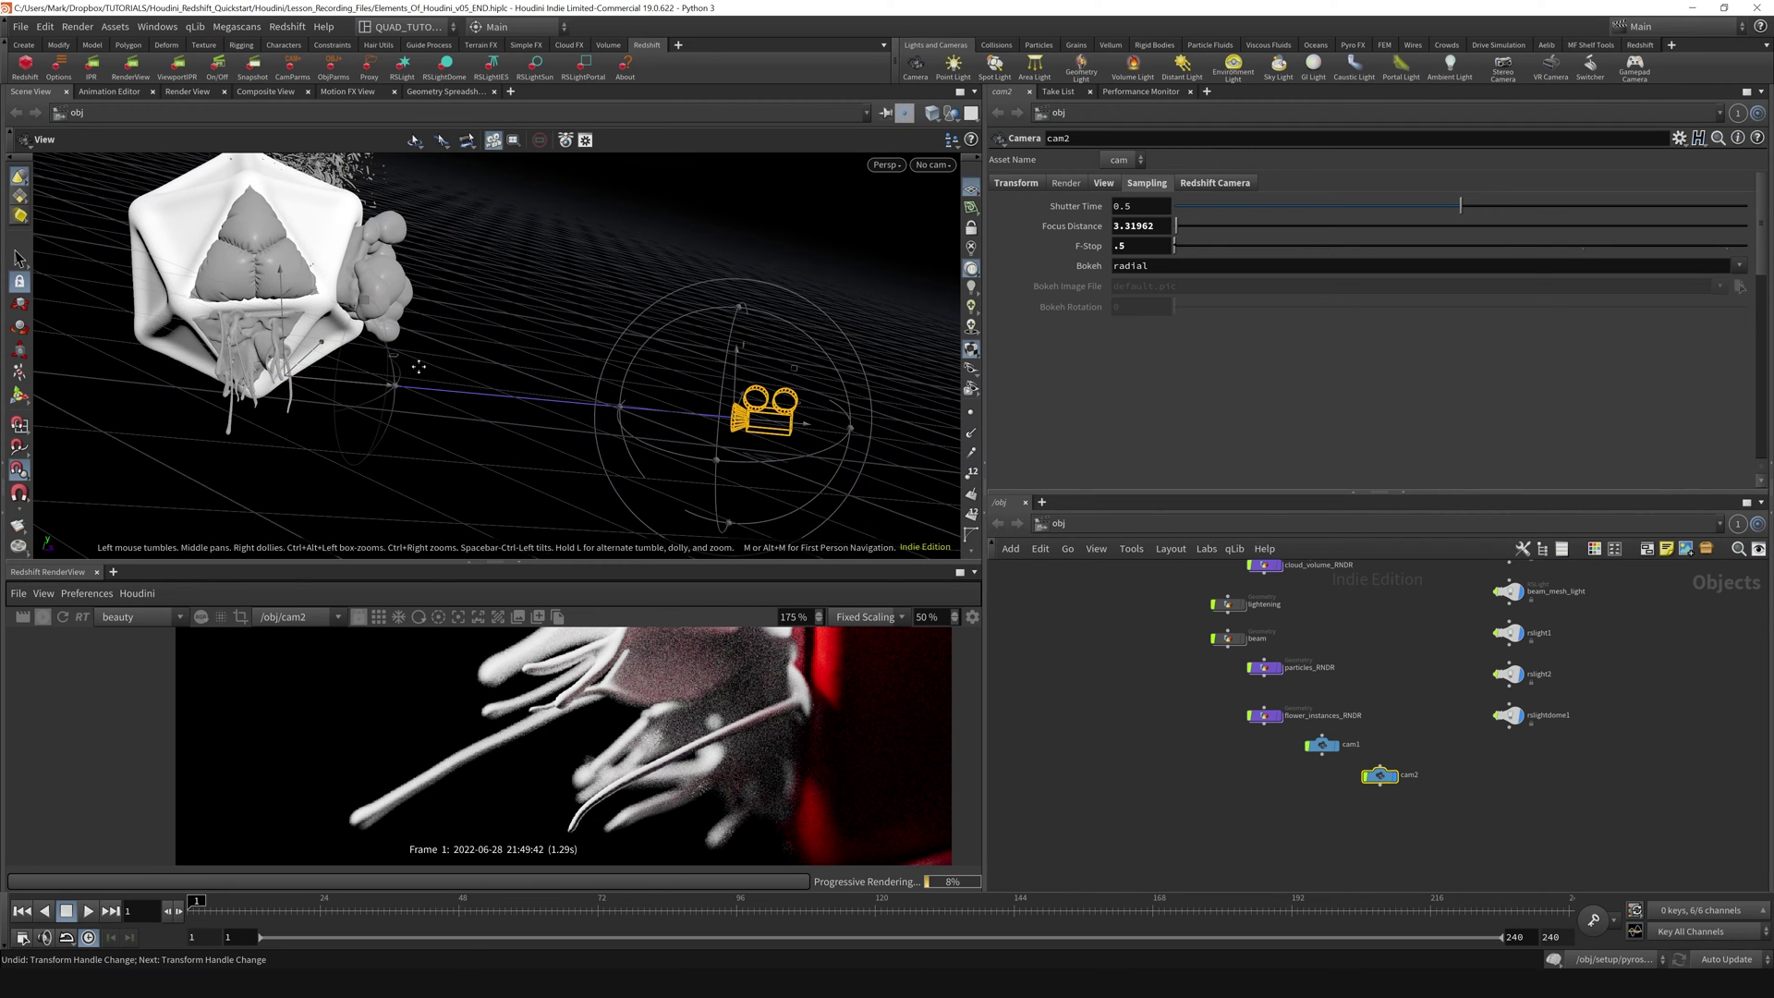
right_click(735, 422)
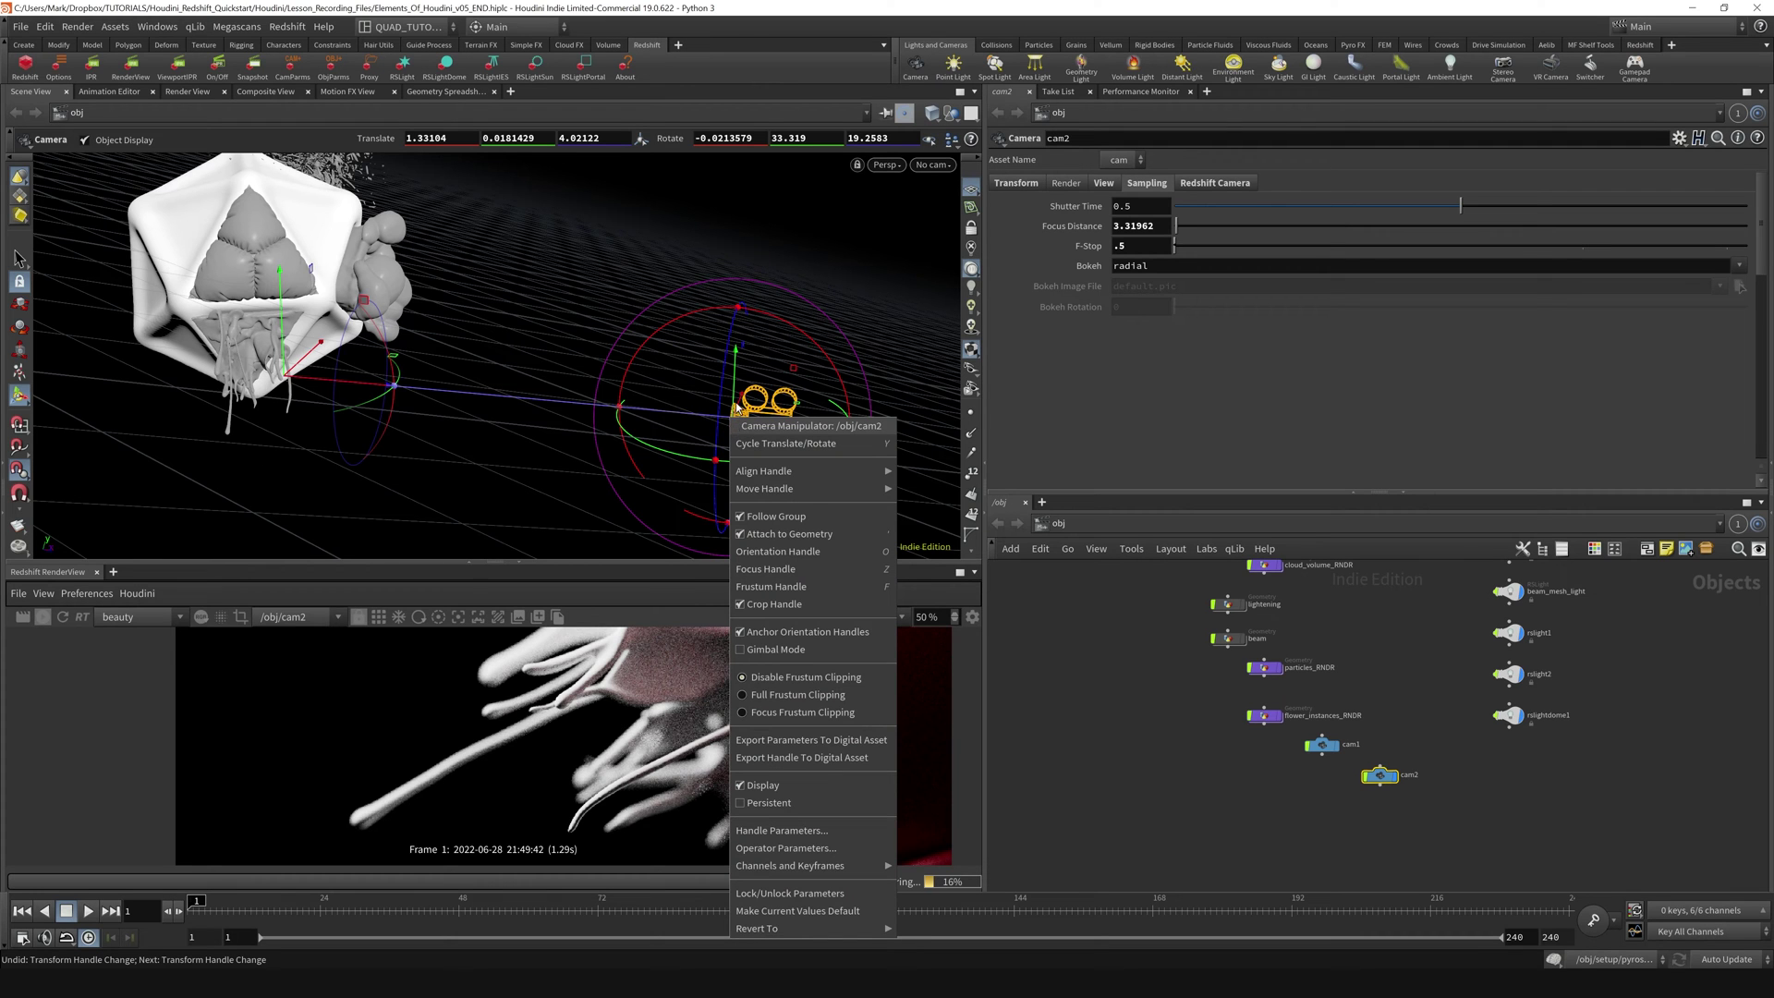
key("ctrl+s")
right_click(739, 425)
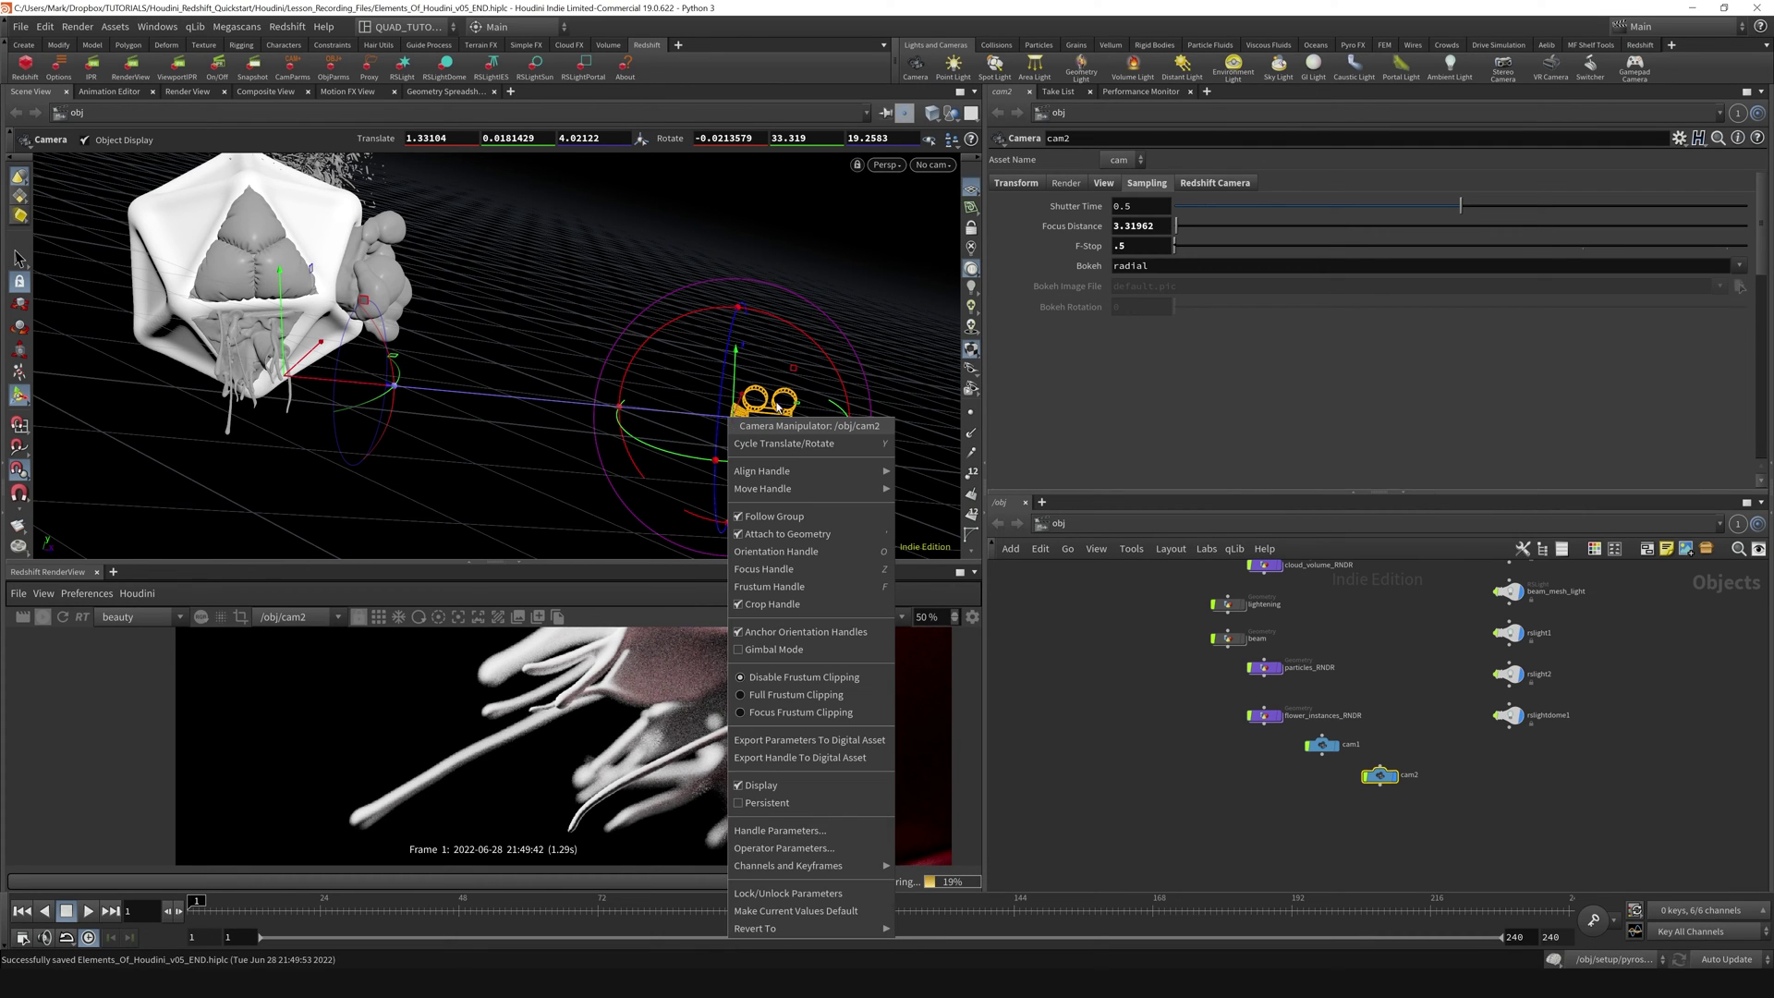
left_click(765, 568)
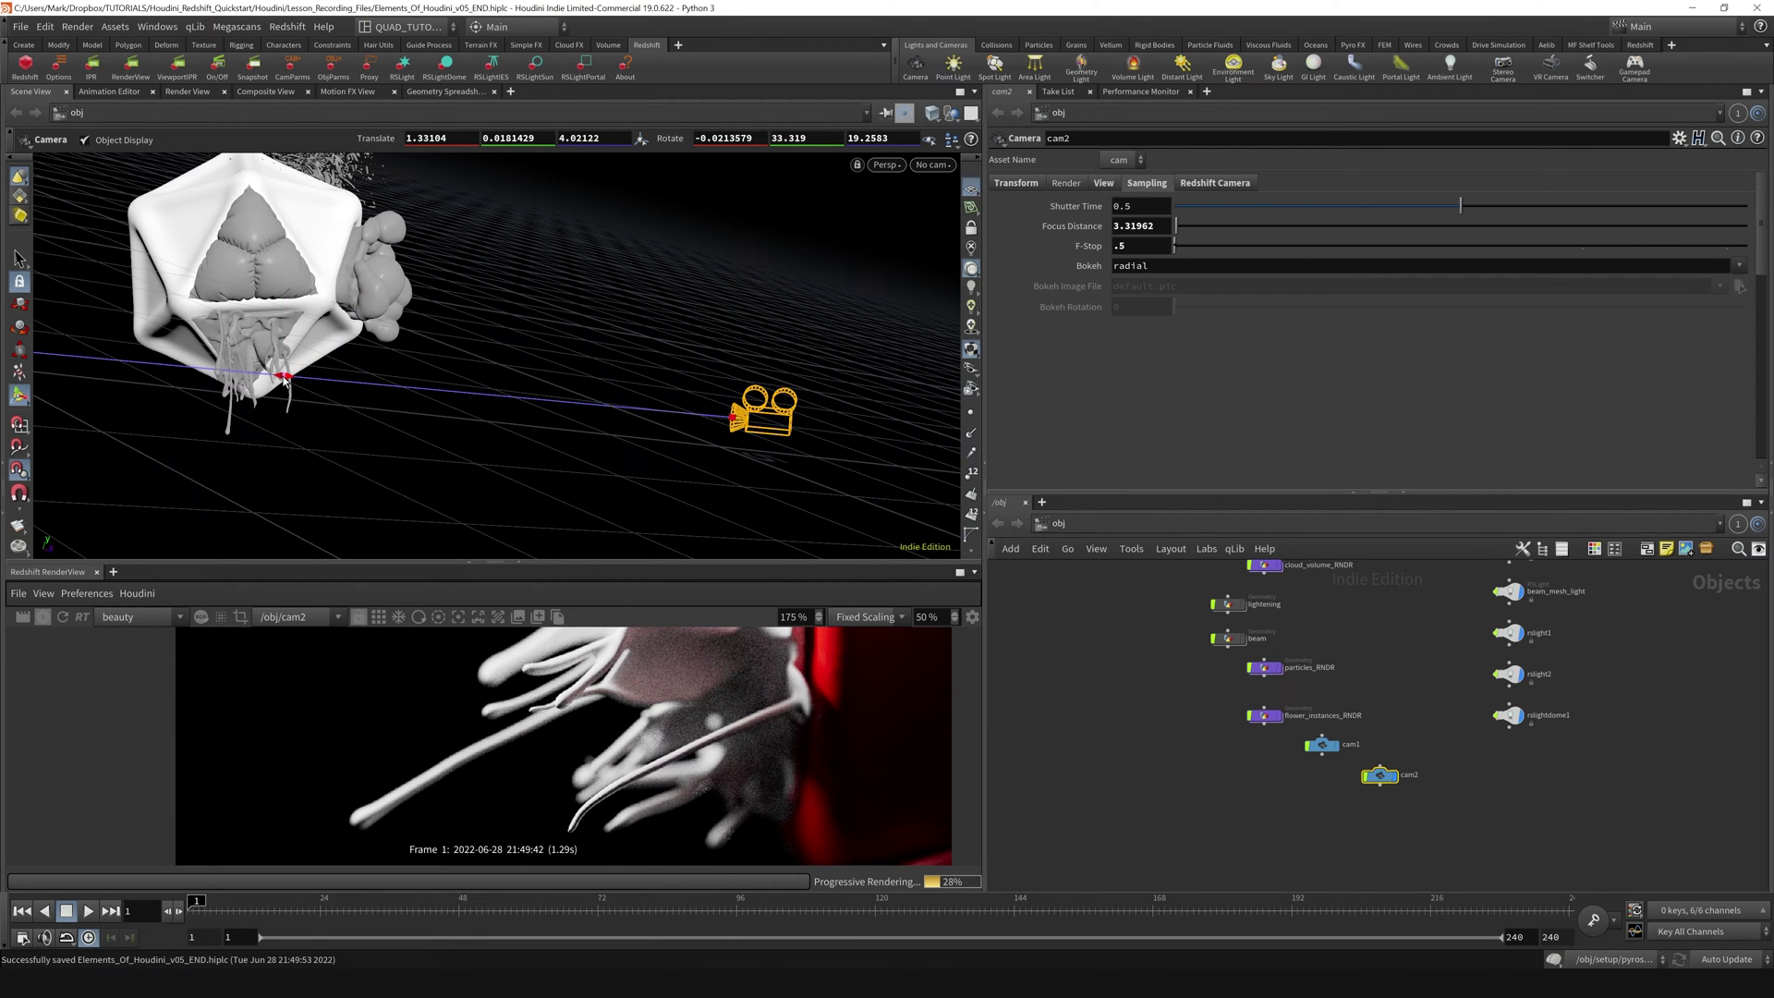
- Examine from several angles where cam2's focus handle sits among the drips hanging below the mesh
middle_click_drag(218, 367, 323, 392, "alt")
scroll(342, 407, "up", 1)
left_click_drag(355, 397, 398, 404, "alt")
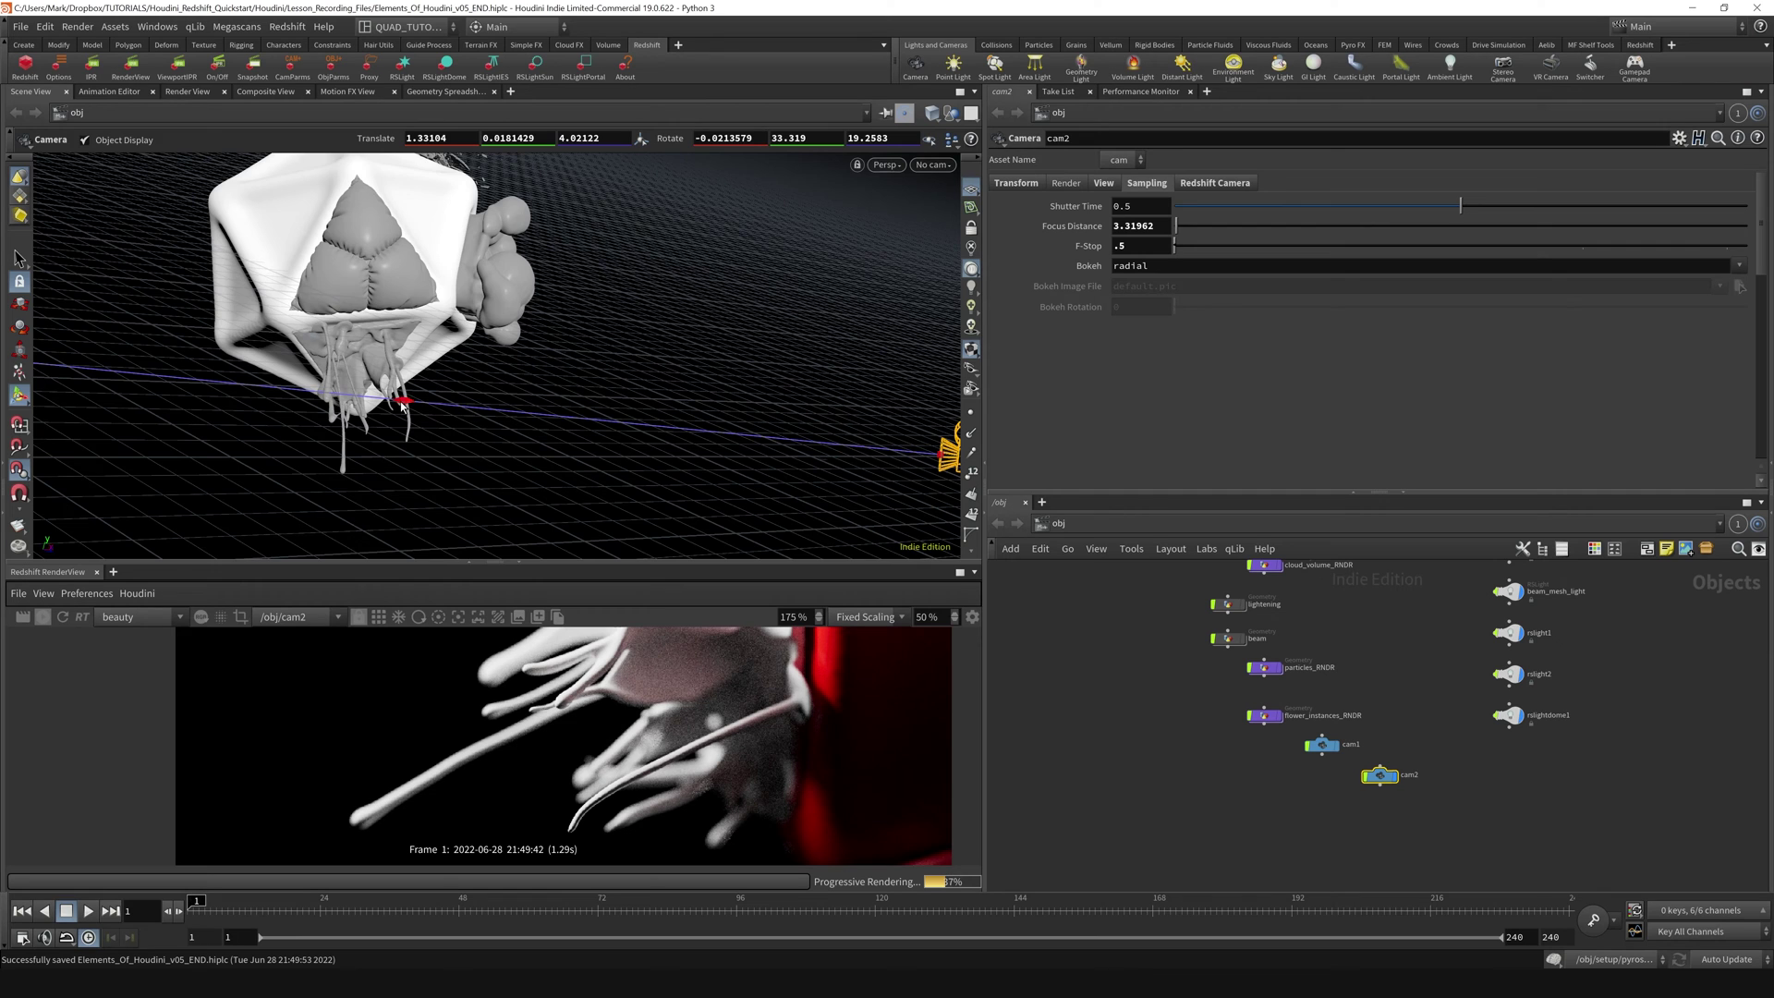
scroll(403, 407, "up", 8)
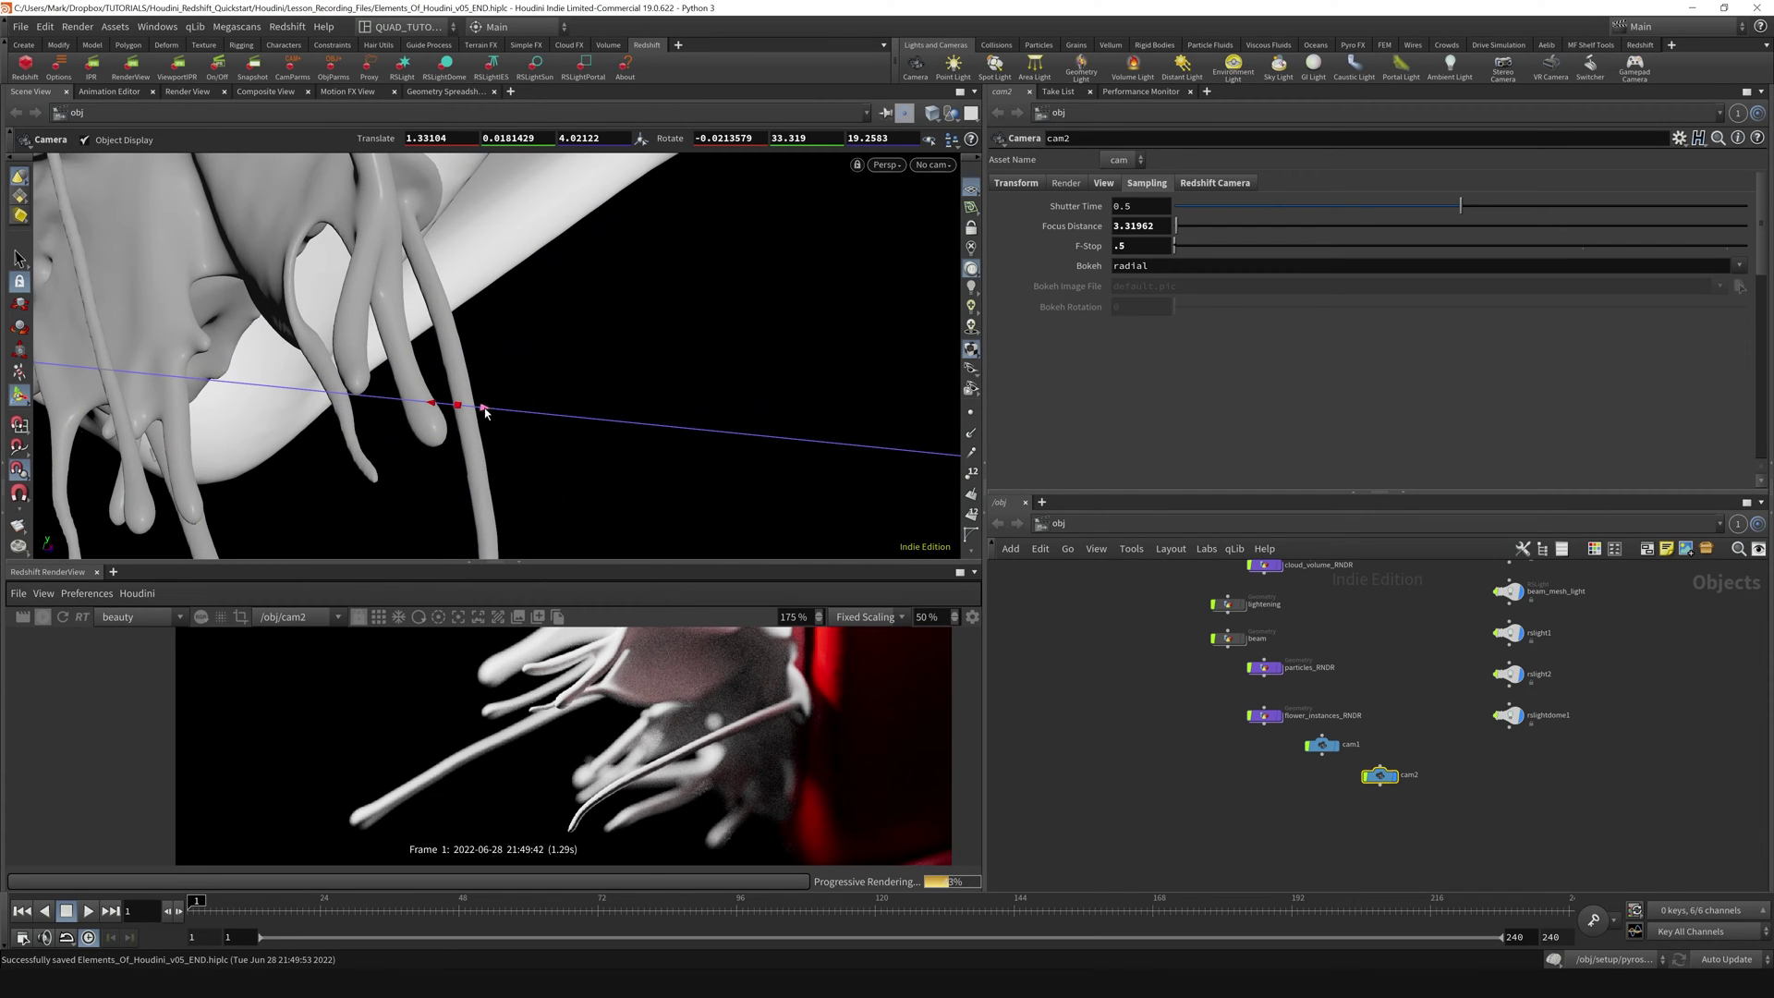
mouse_move(486, 434)
left_mouse_down("alt")
mouse_move(467, 463)
mouse_move(369, 444)
left_mouse_up("alt")
scroll(368, 444, "down", 3)
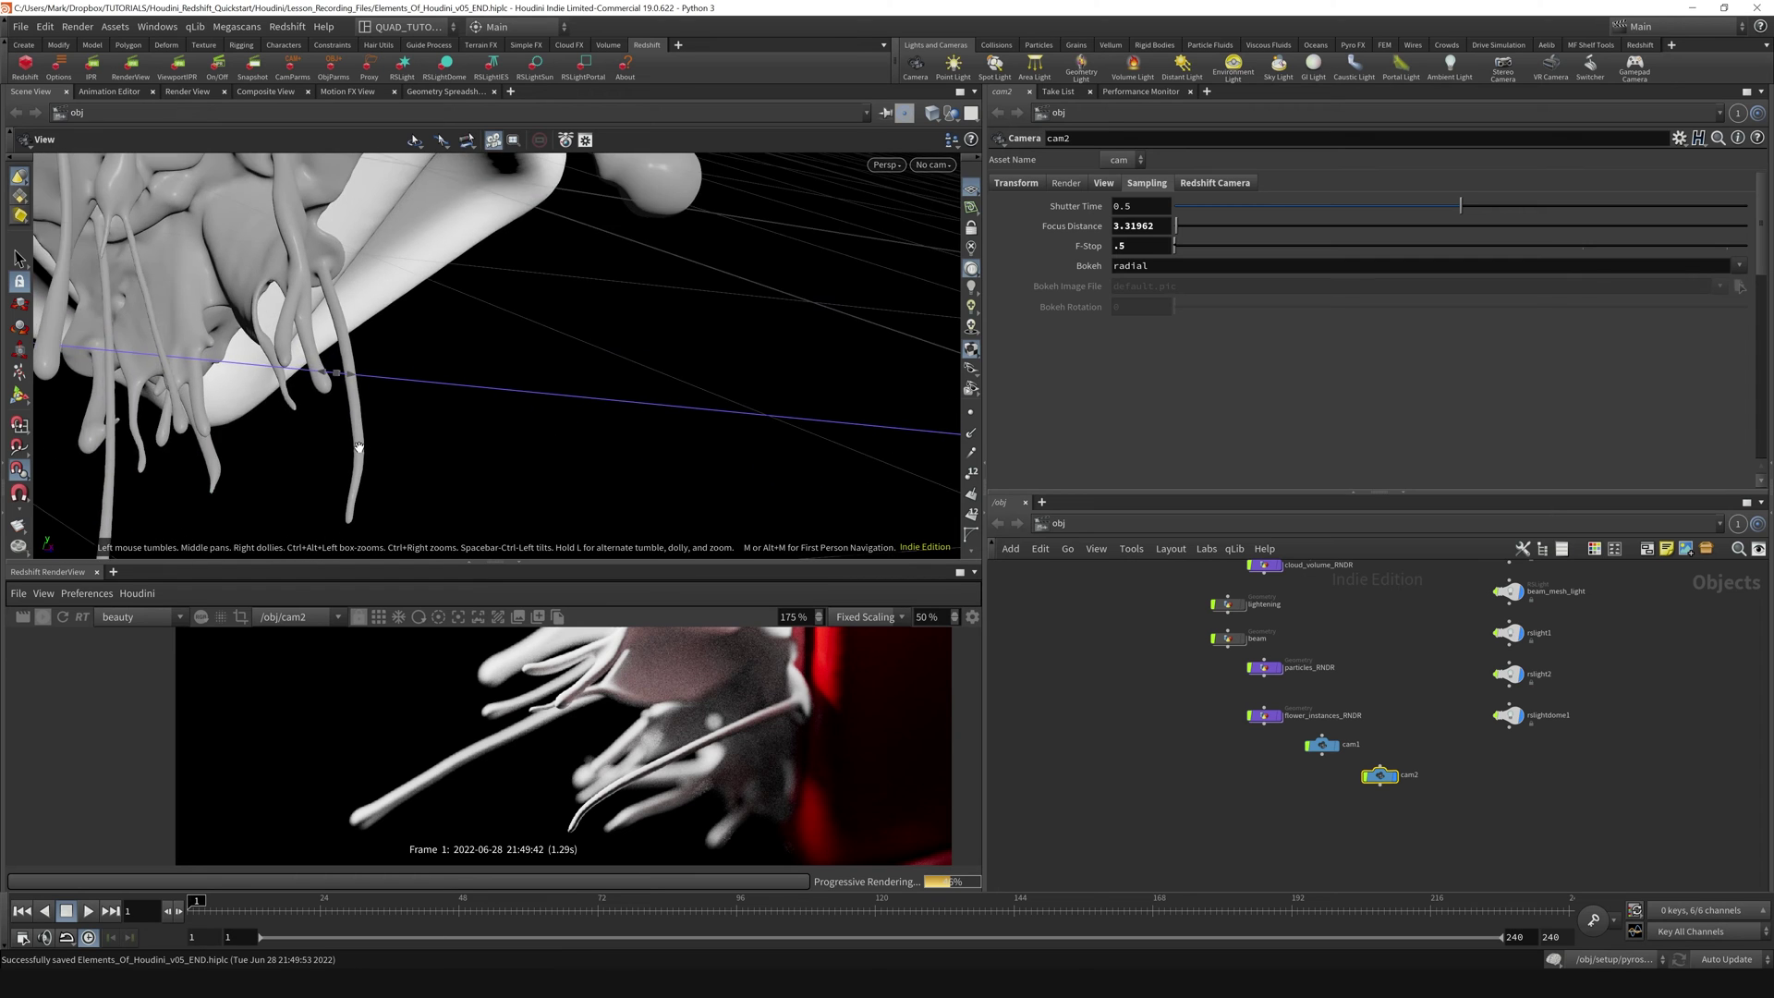
middle_click_drag(364, 438, 371, 405, "alt")
scroll(372, 405, "down", 8)
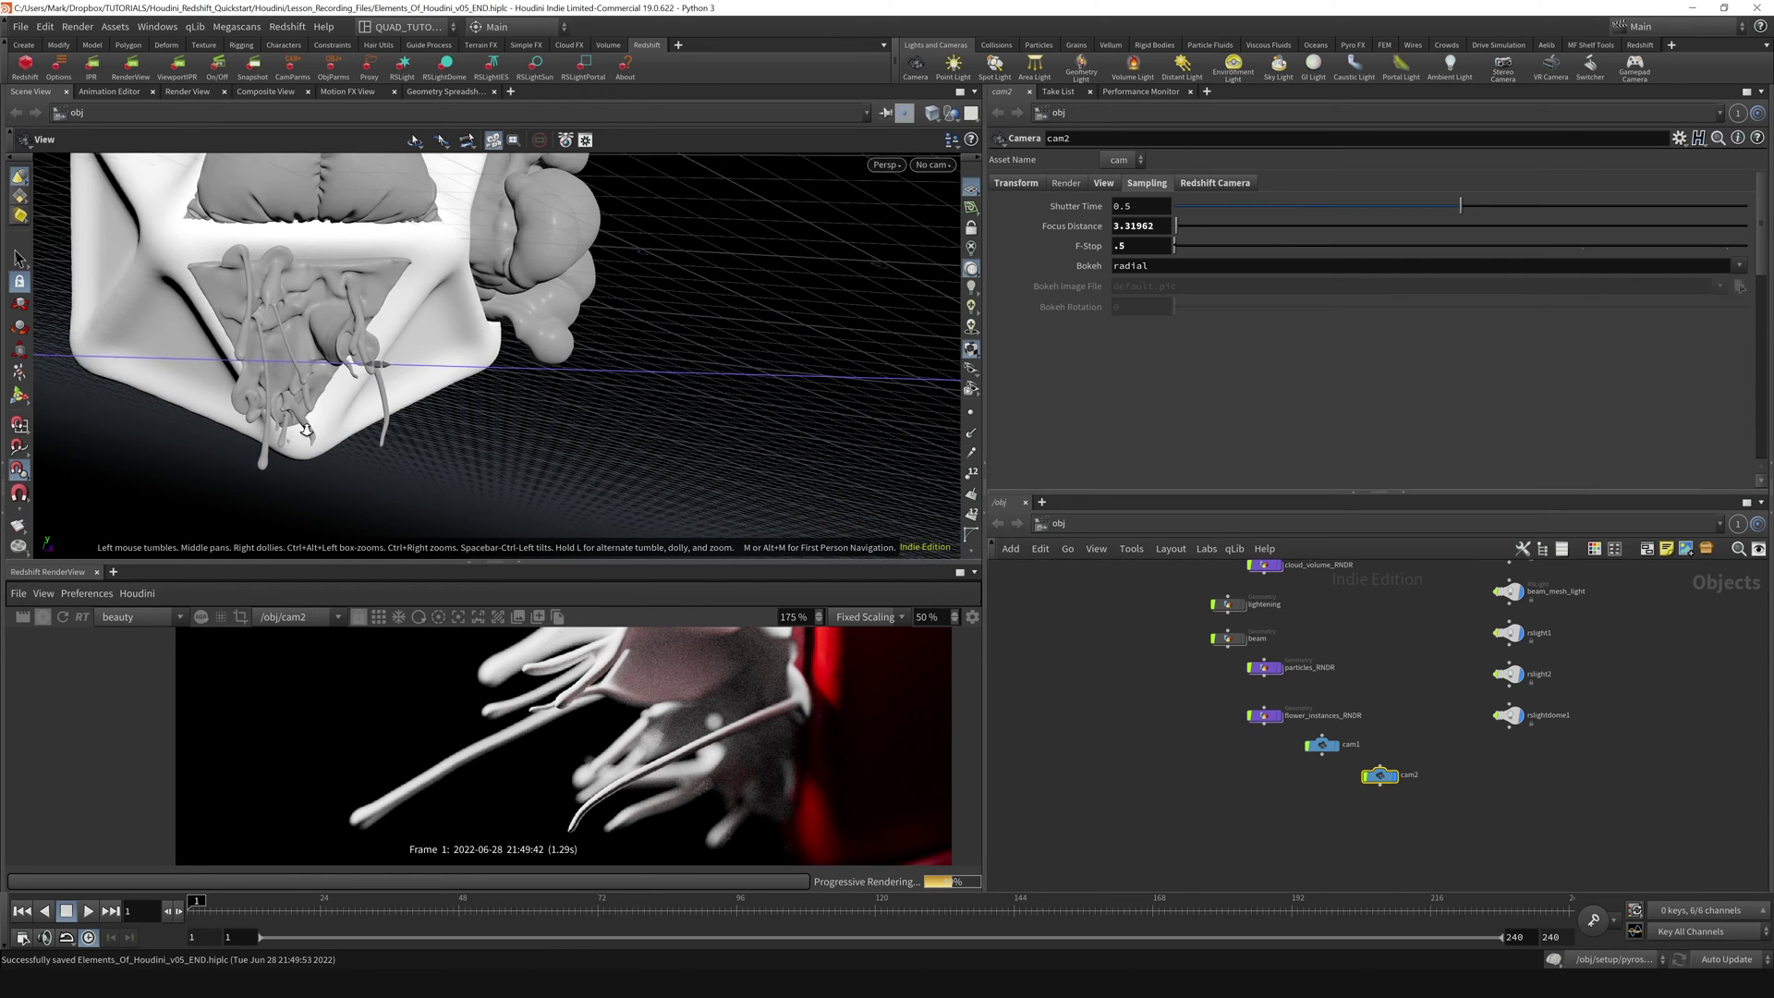
scroll(390, 411, "down", 3)
left_click_drag(377, 414, 361, 425, "alt")
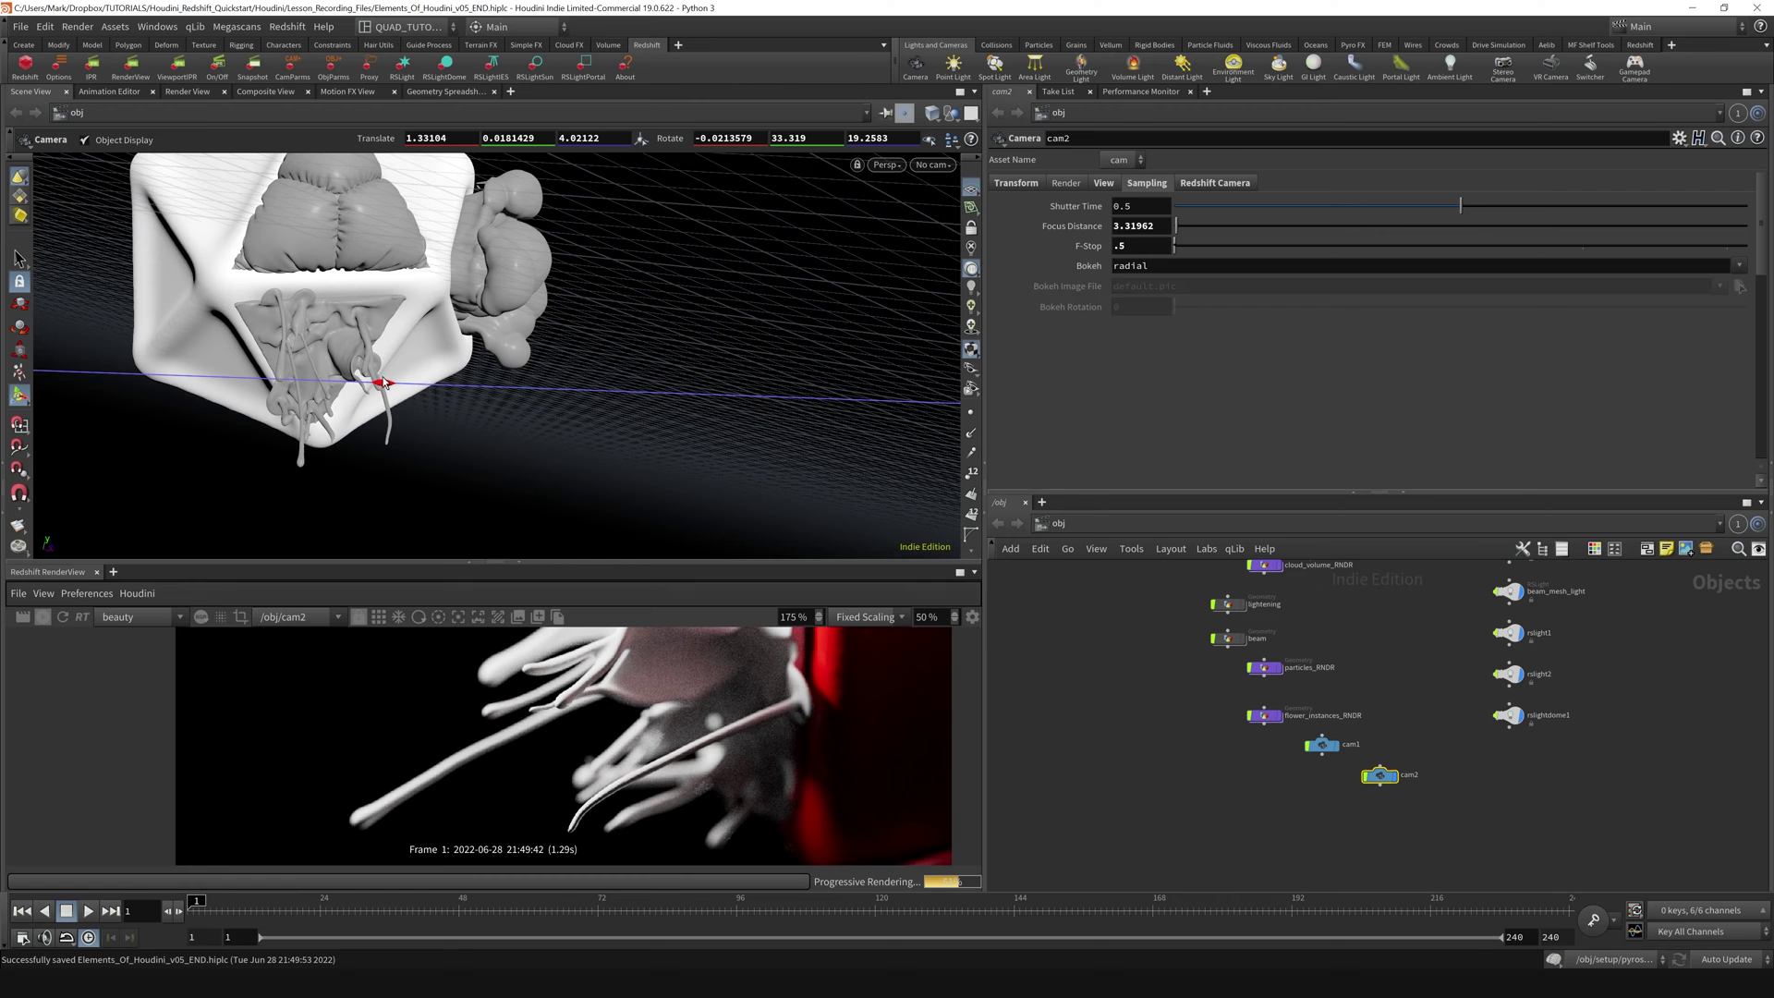
- Move cam2's focus point toward the camera and back to the hanging drips, to a focus distance of about 3.39
left_click_drag(384, 385, 412, 384)
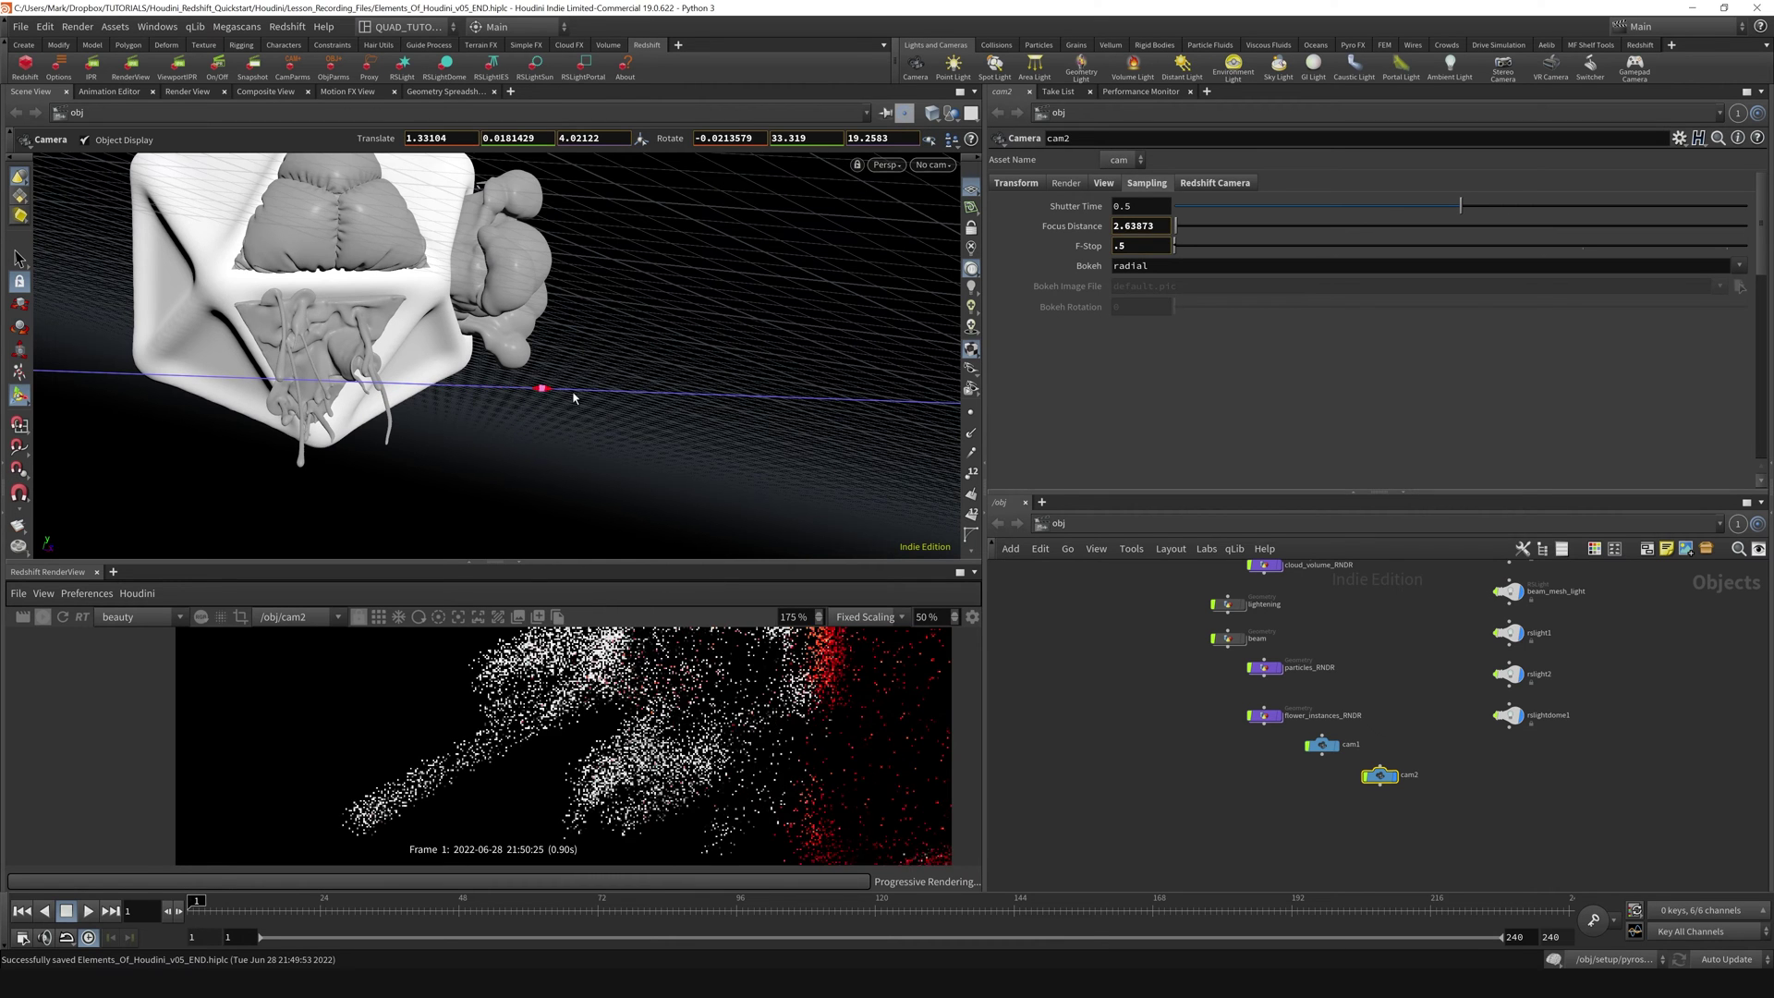
left_click_drag(541, 392, 420, 383)
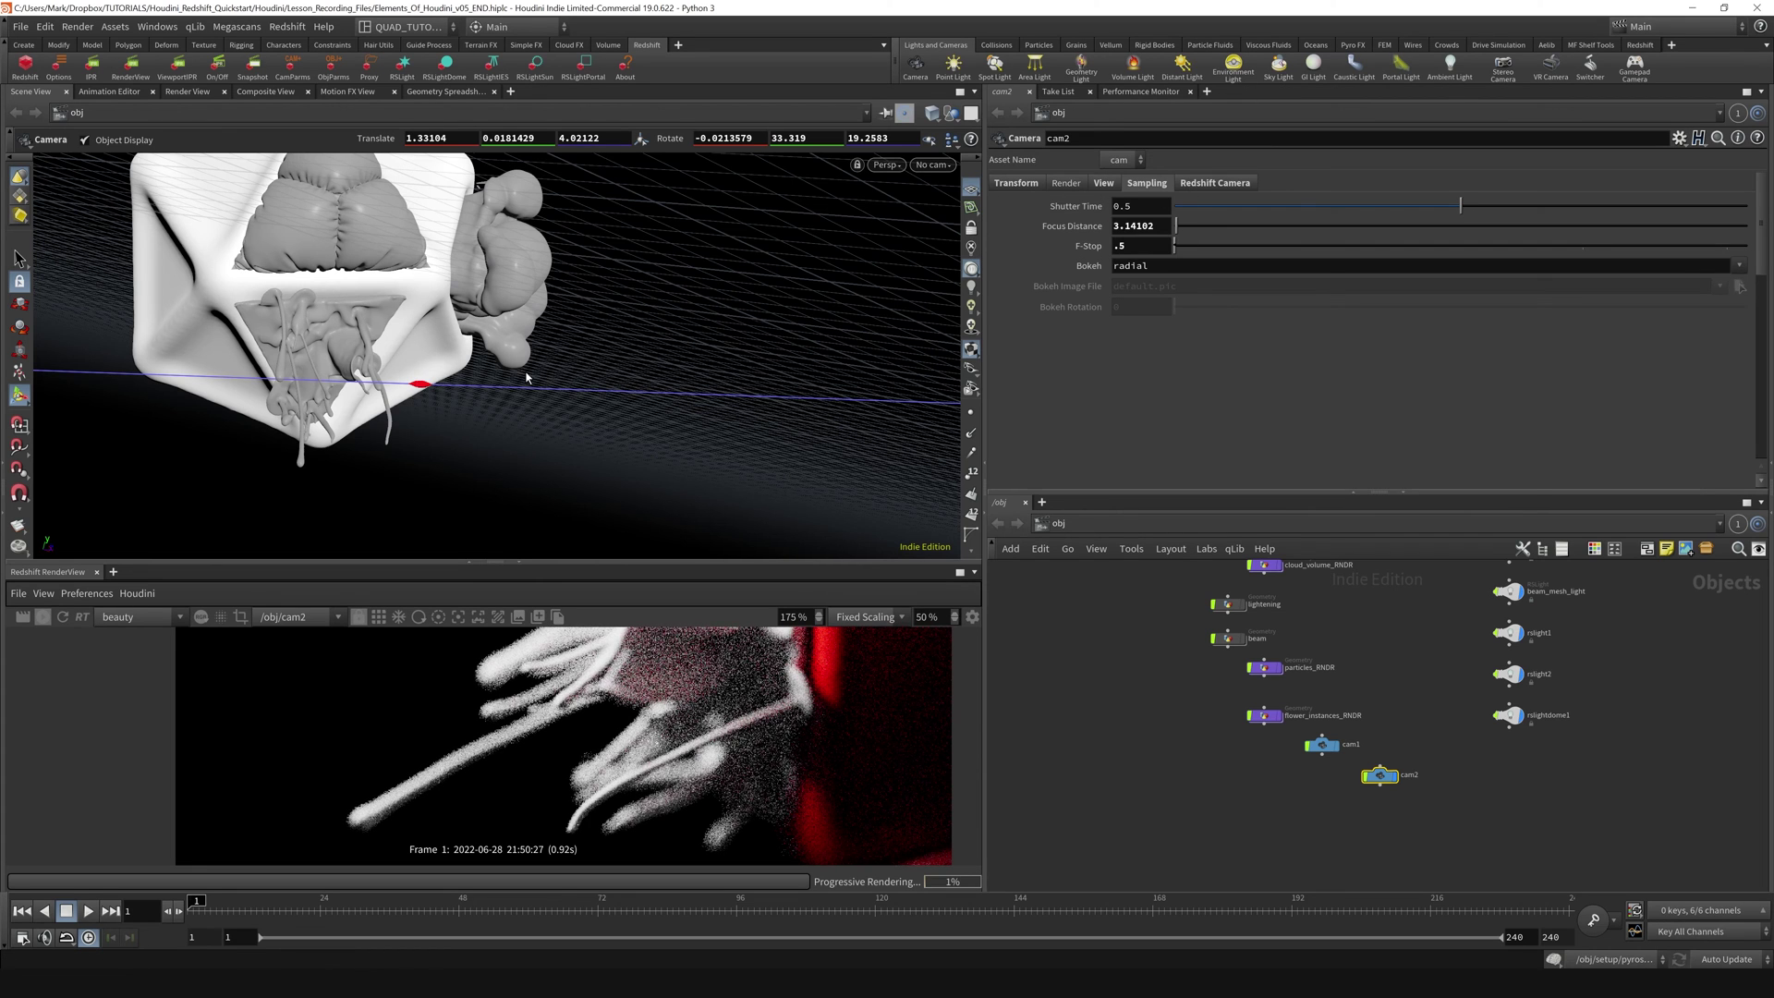
left_click_drag(422, 388, 386, 388)
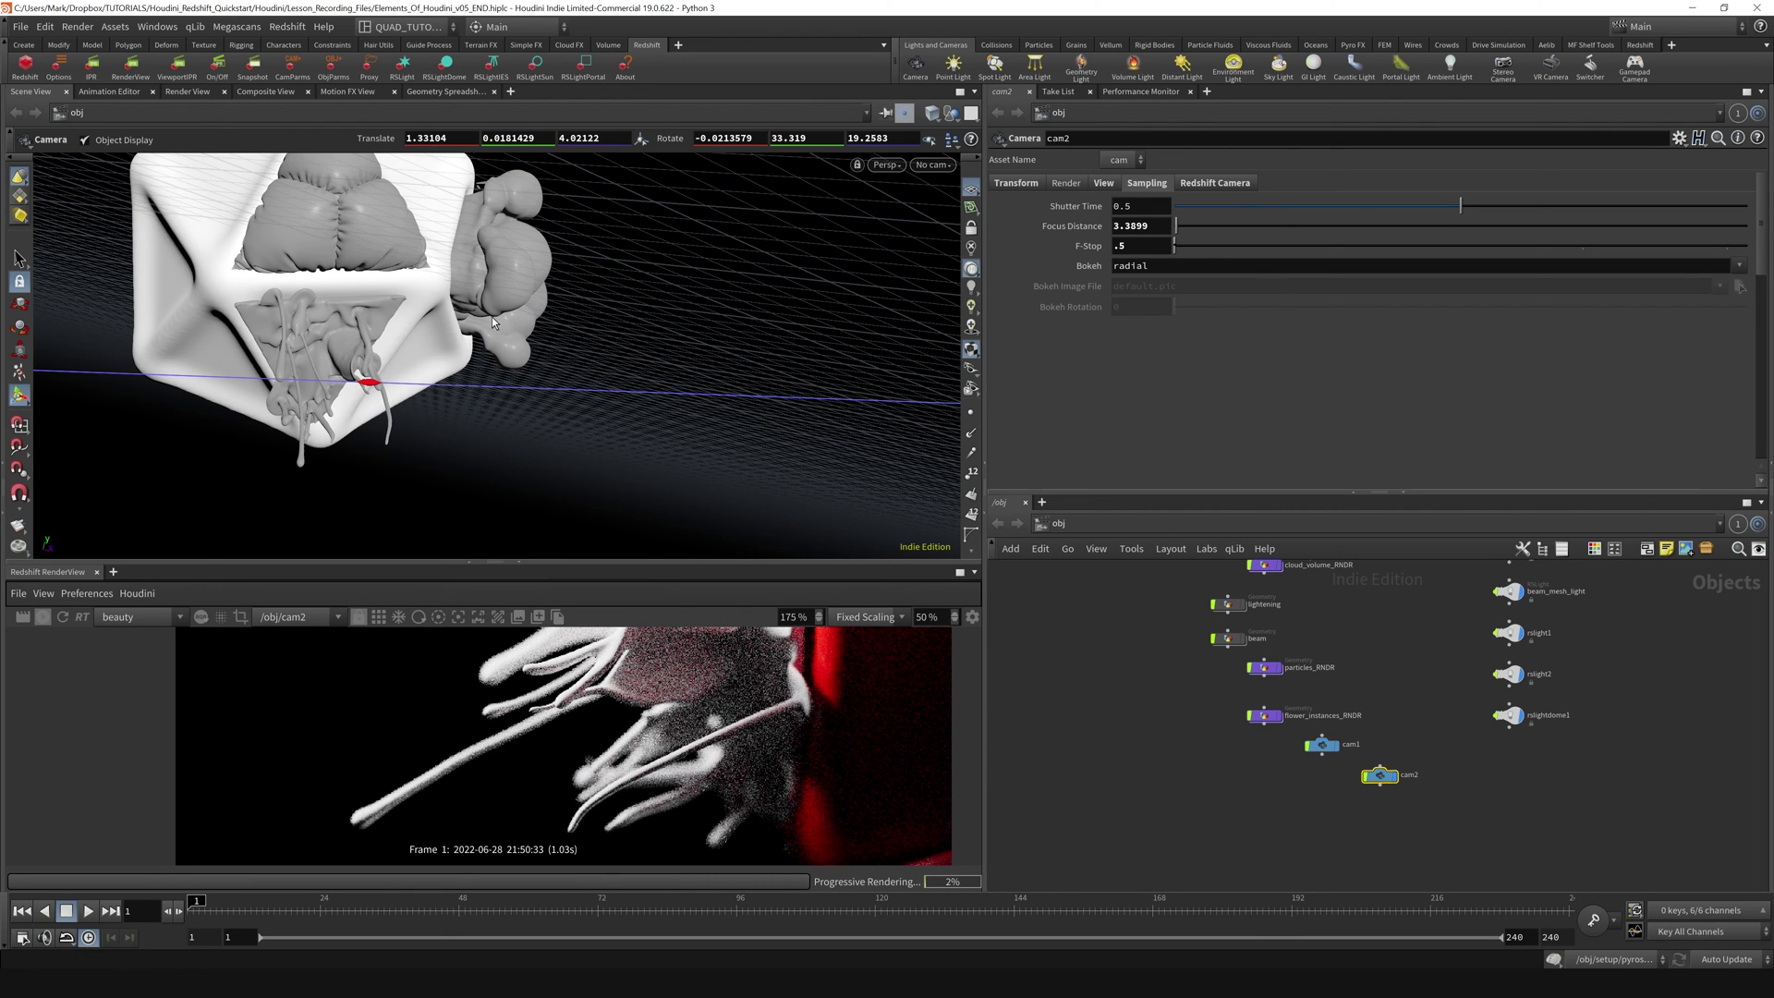
- Raise cam2's F-Stop to about 1.12 with the viewport focus handle
left_click_drag(374, 382, 416, 352)
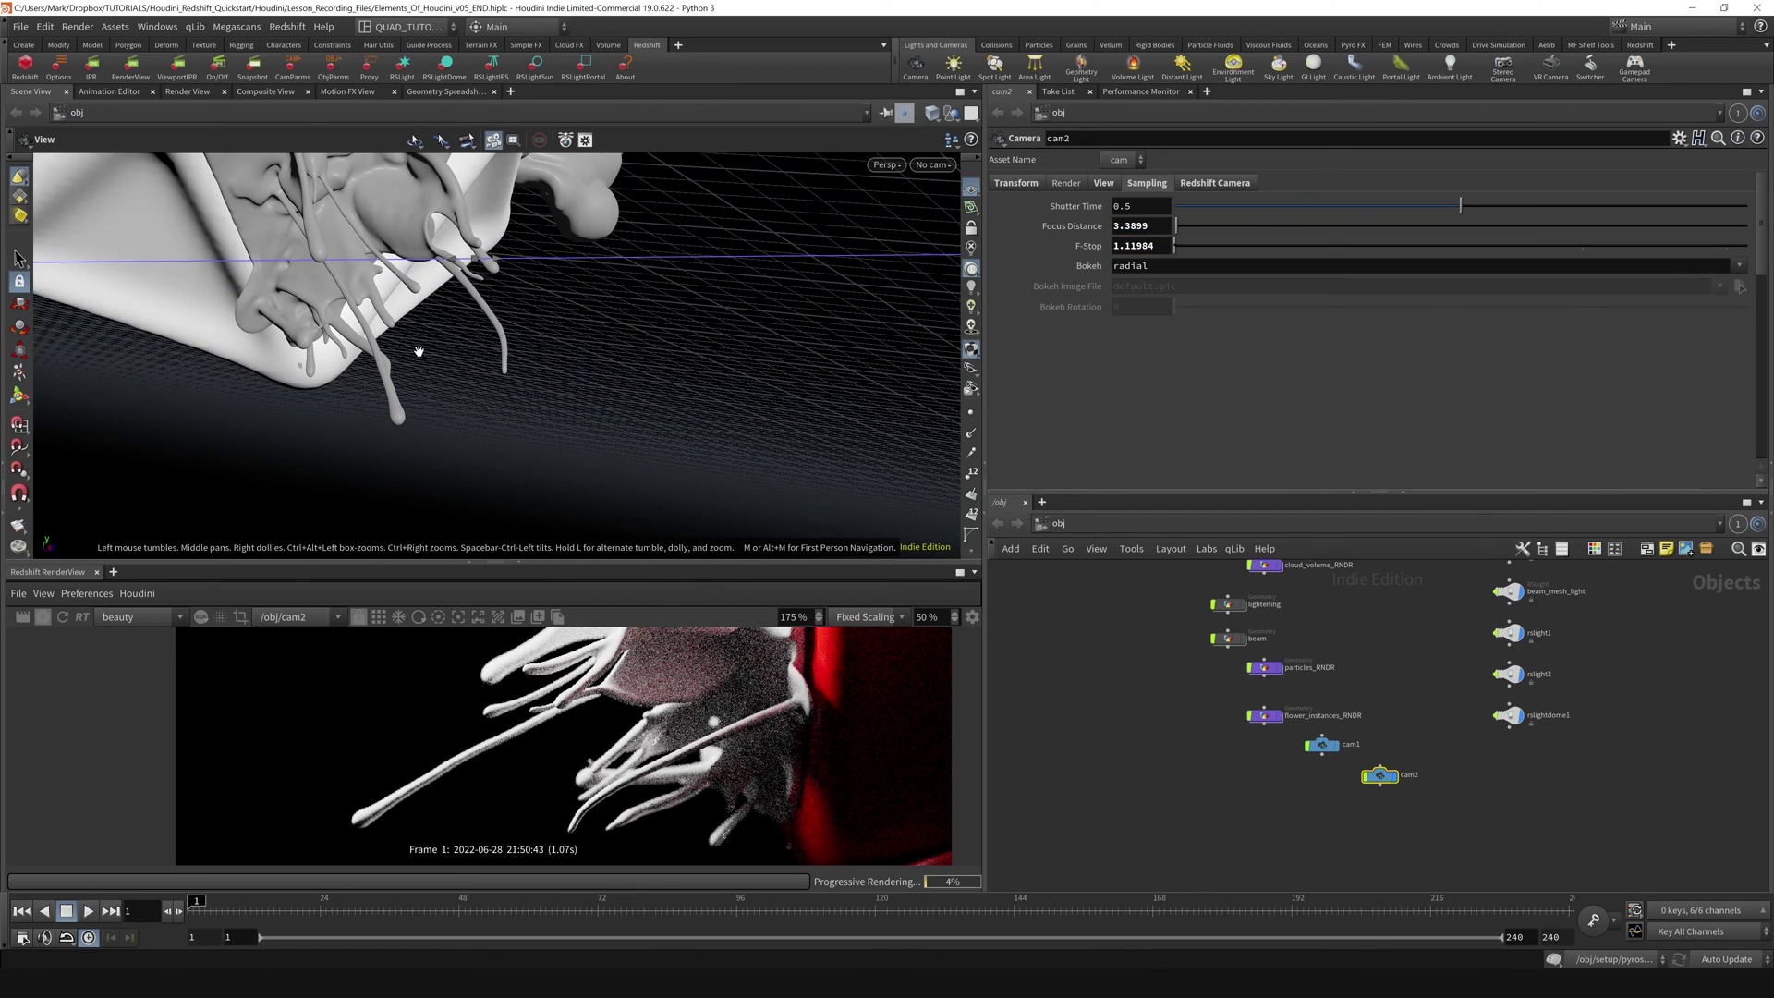
key("Return")
left_click_drag(414, 422, 450, 362)
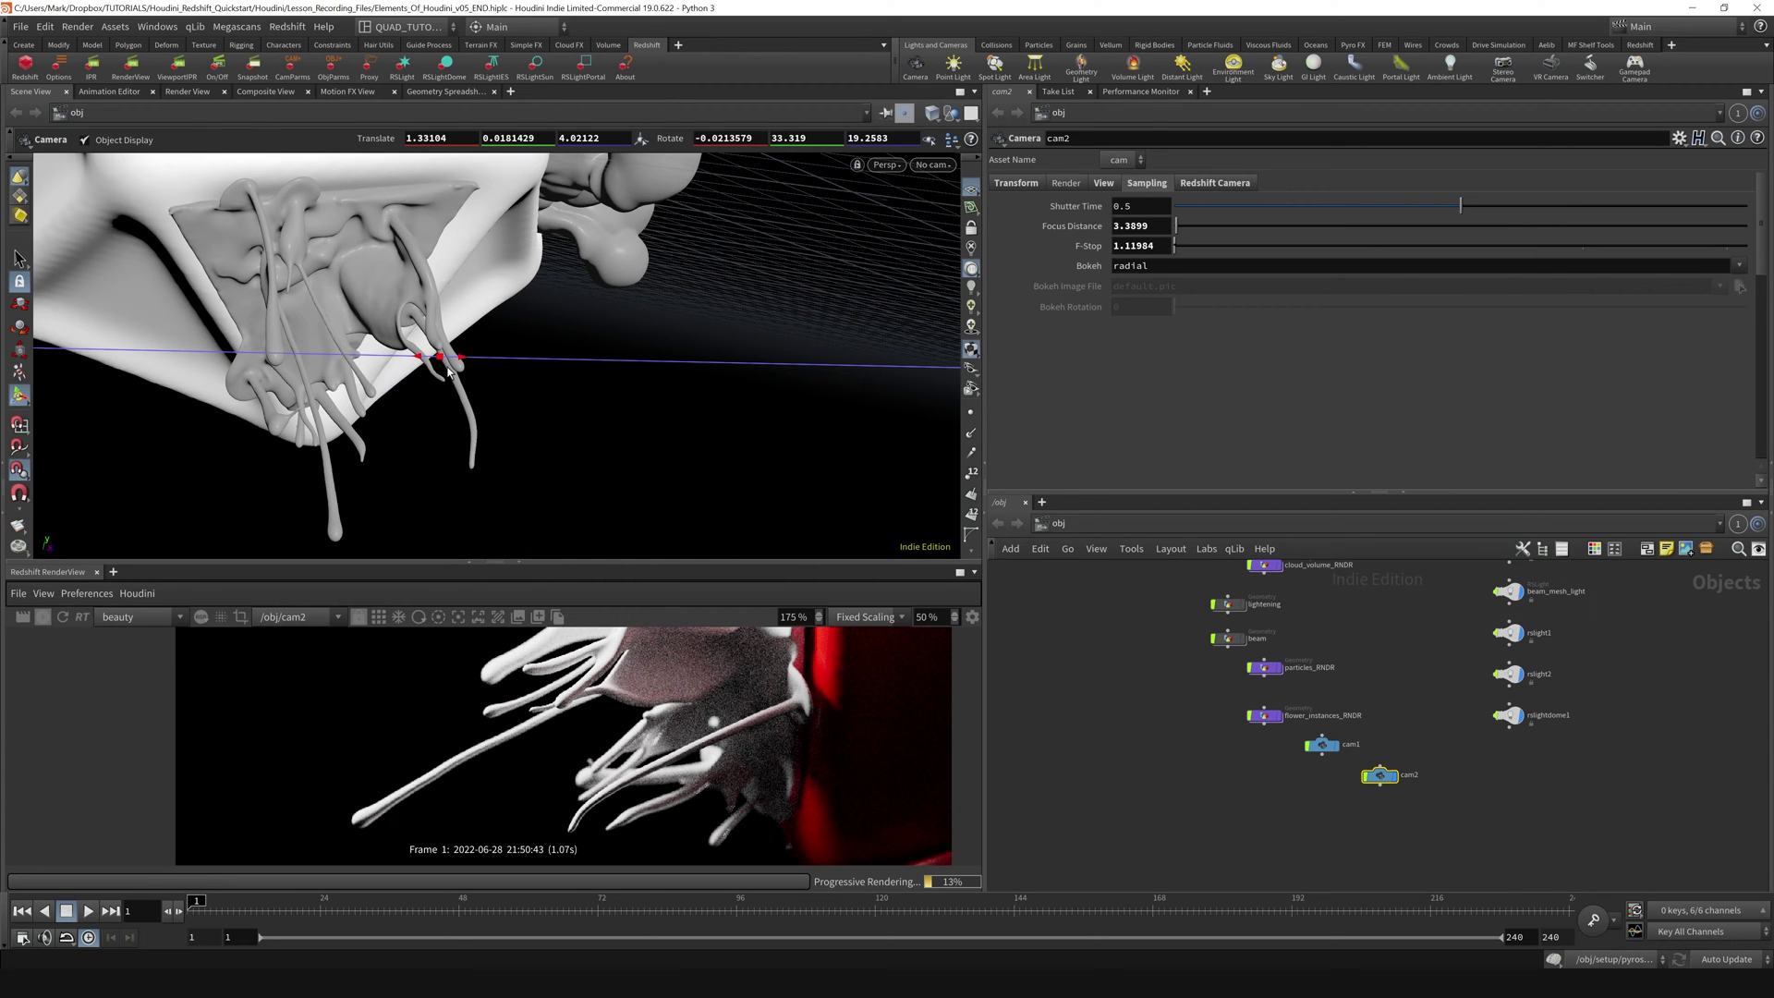
- Save the scene and snap cam2's focus point to the tip of the longest drip, at a focus distance of about 3.57
key("Escape")
left_click_drag(441, 360, 514, 363)
key("ctrl+s")
middle_click_drag(516, 363, 525, 263, "alt")
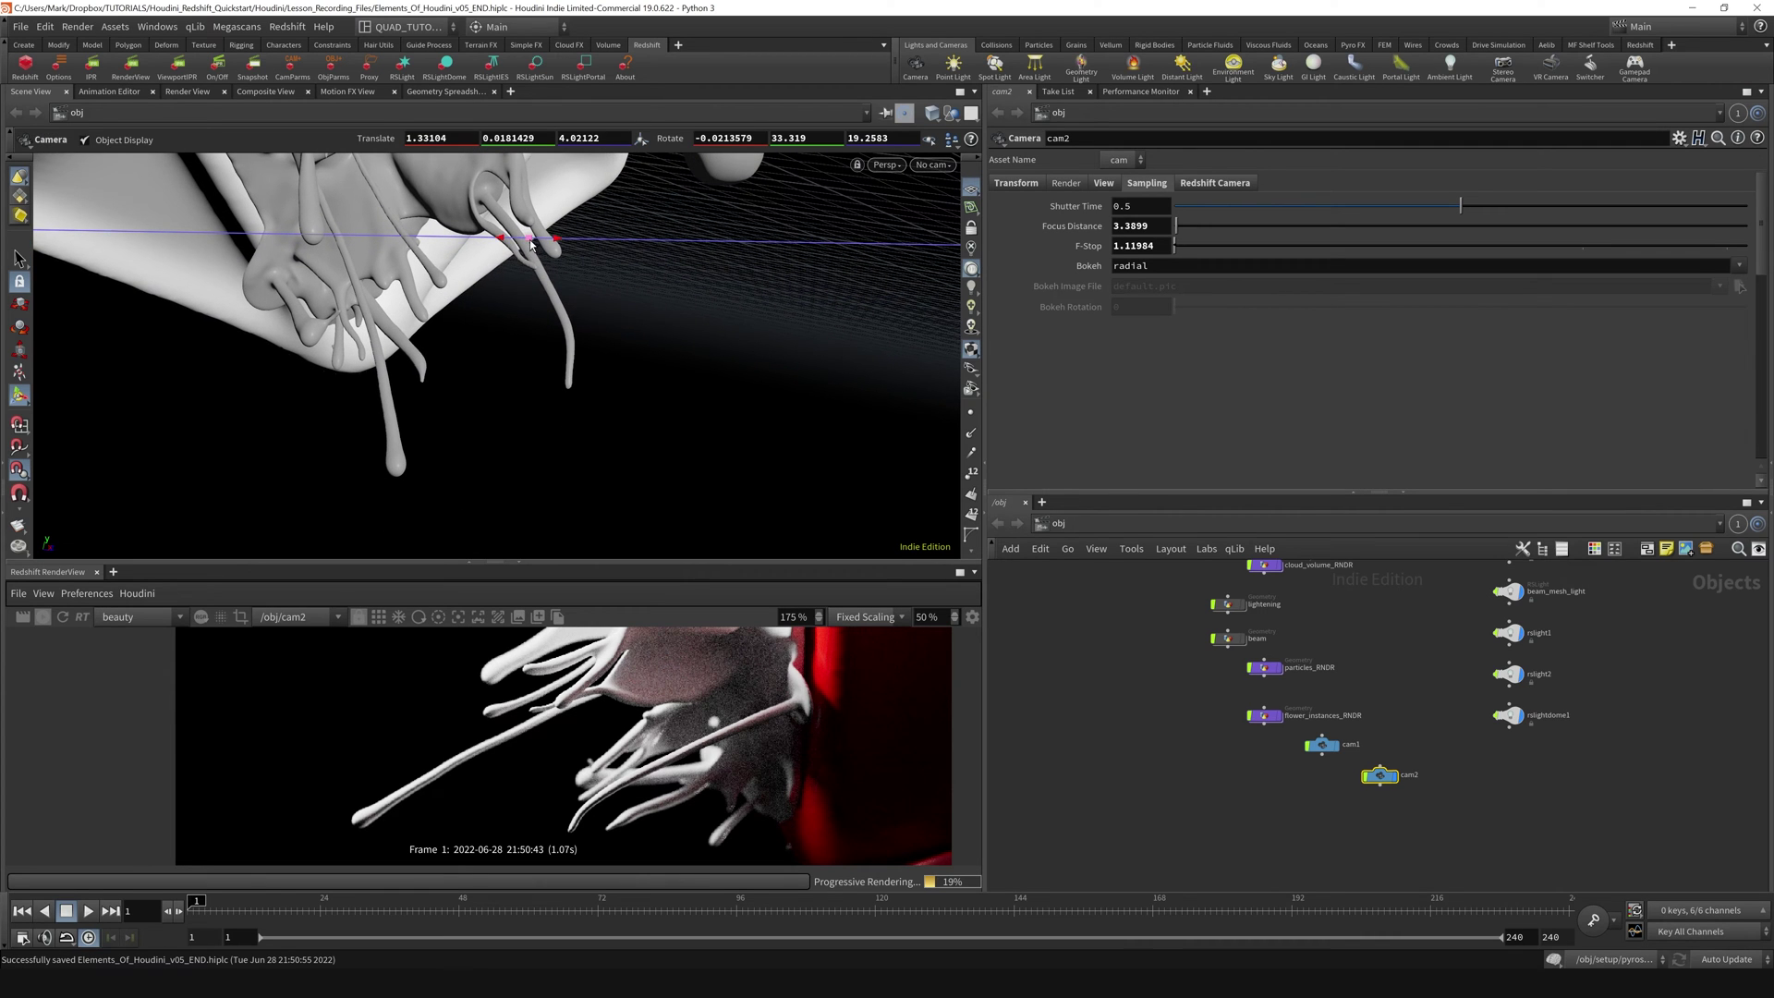
left_click_drag(530, 240, 403, 469)
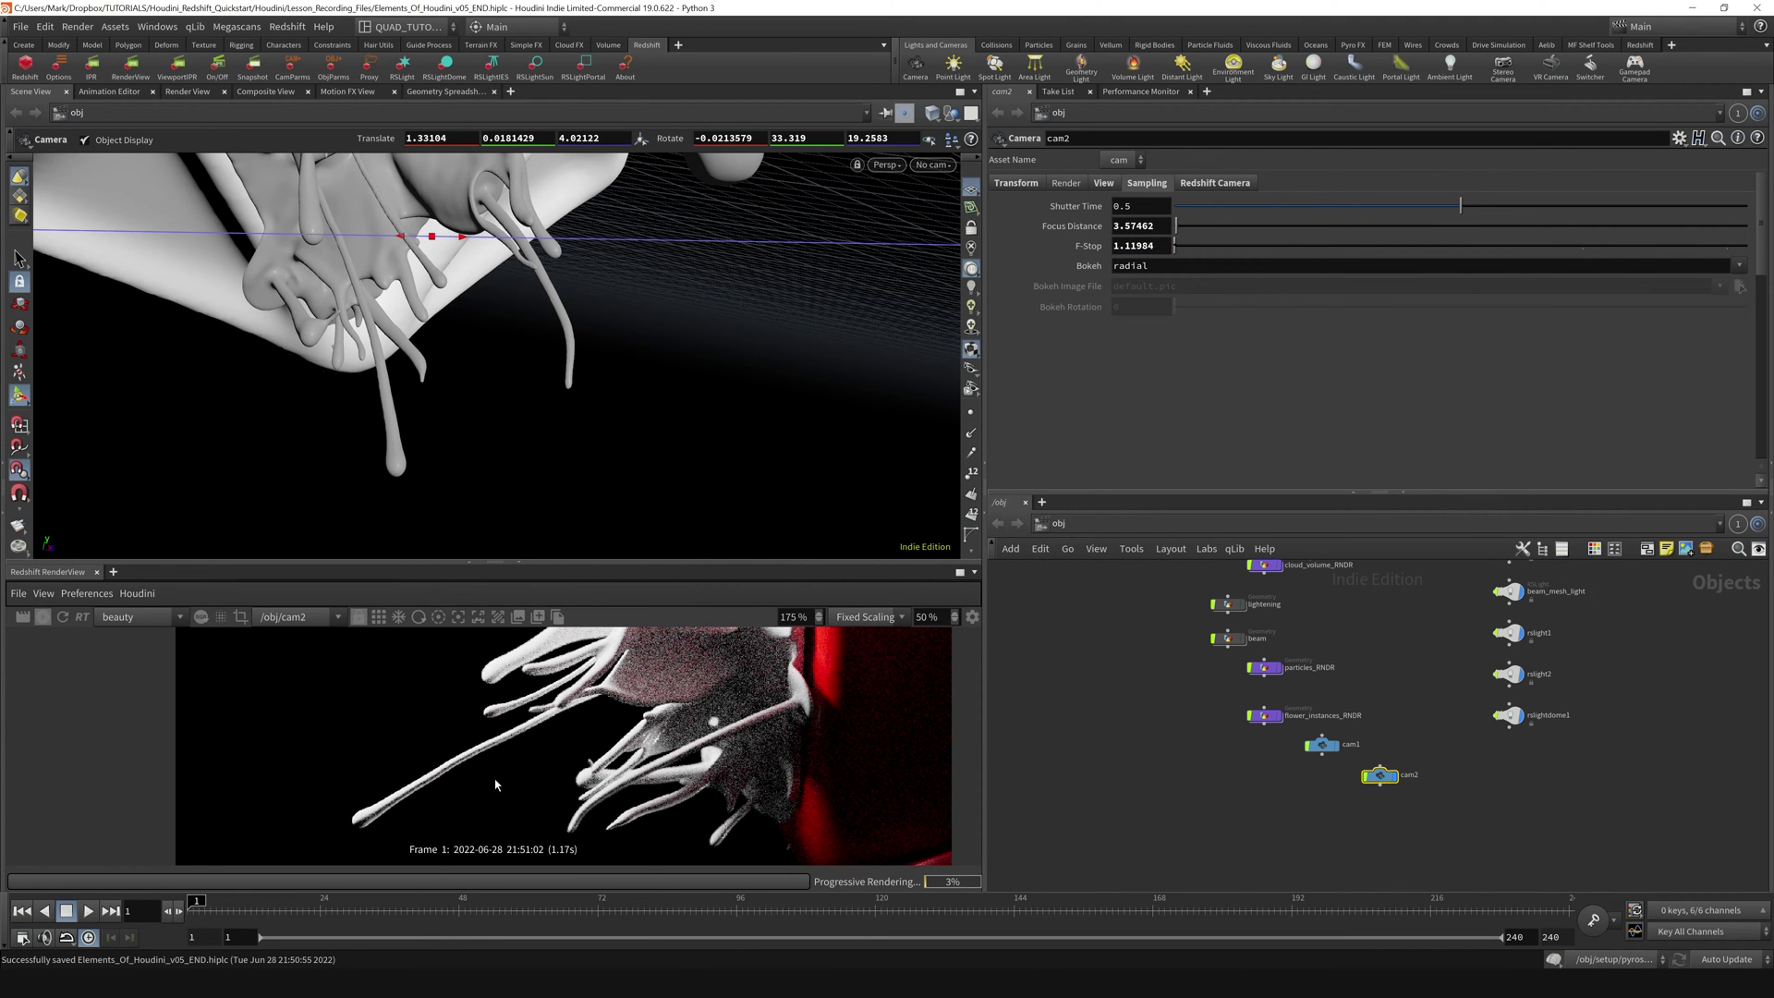
middle_click_drag(533, 792, 516, 750)
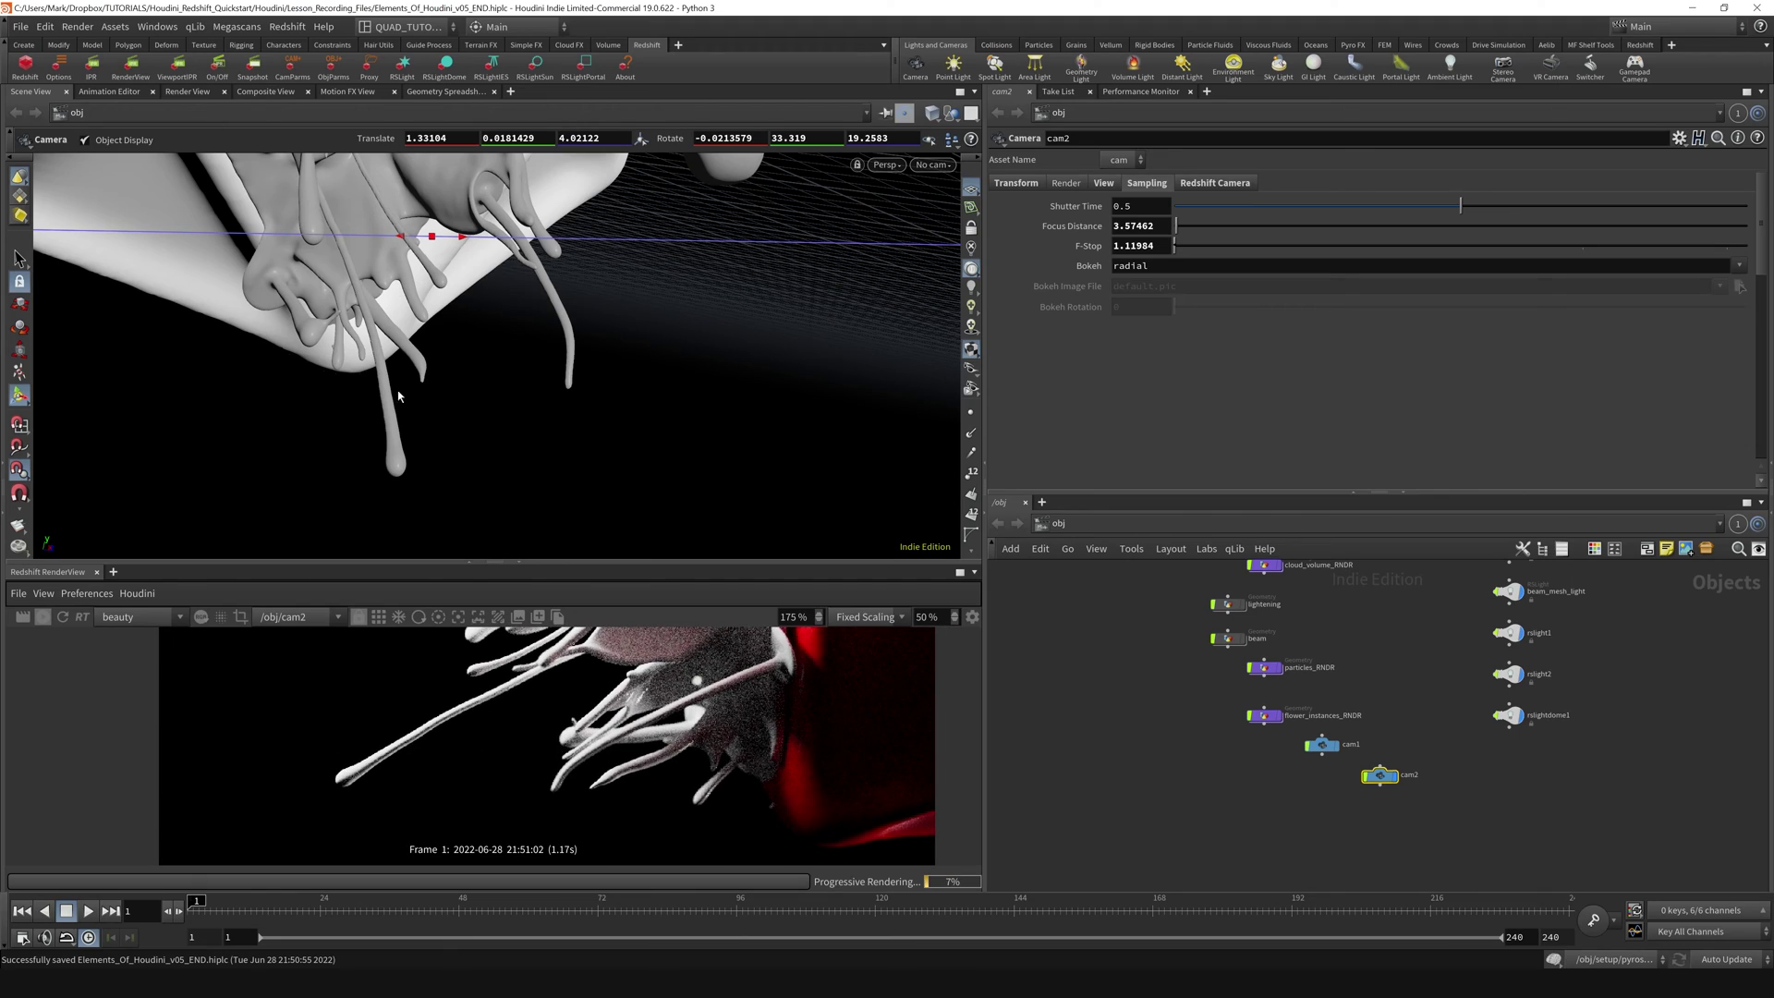
- Lower cam2's F-Stop to 0.001 with the viewport focus handle, and raise it to about 0.043
left_click_drag(462, 237, 452, 244)
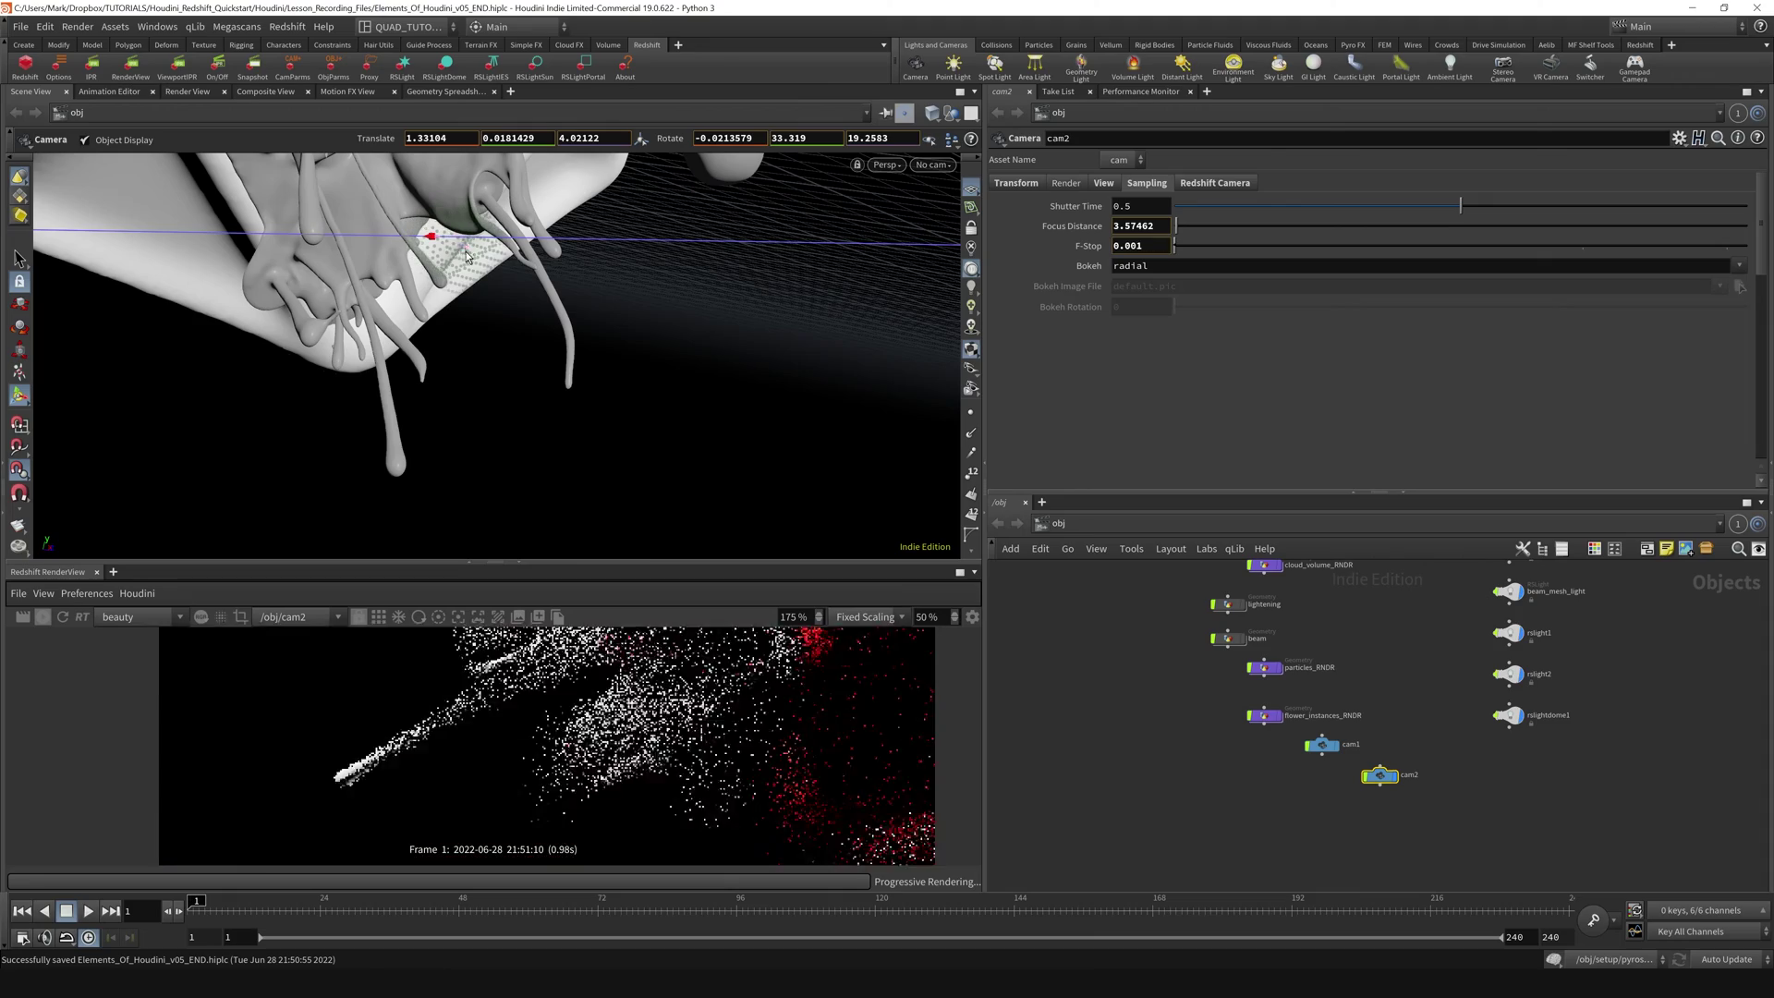
left_click_drag(465, 257, 453, 252)
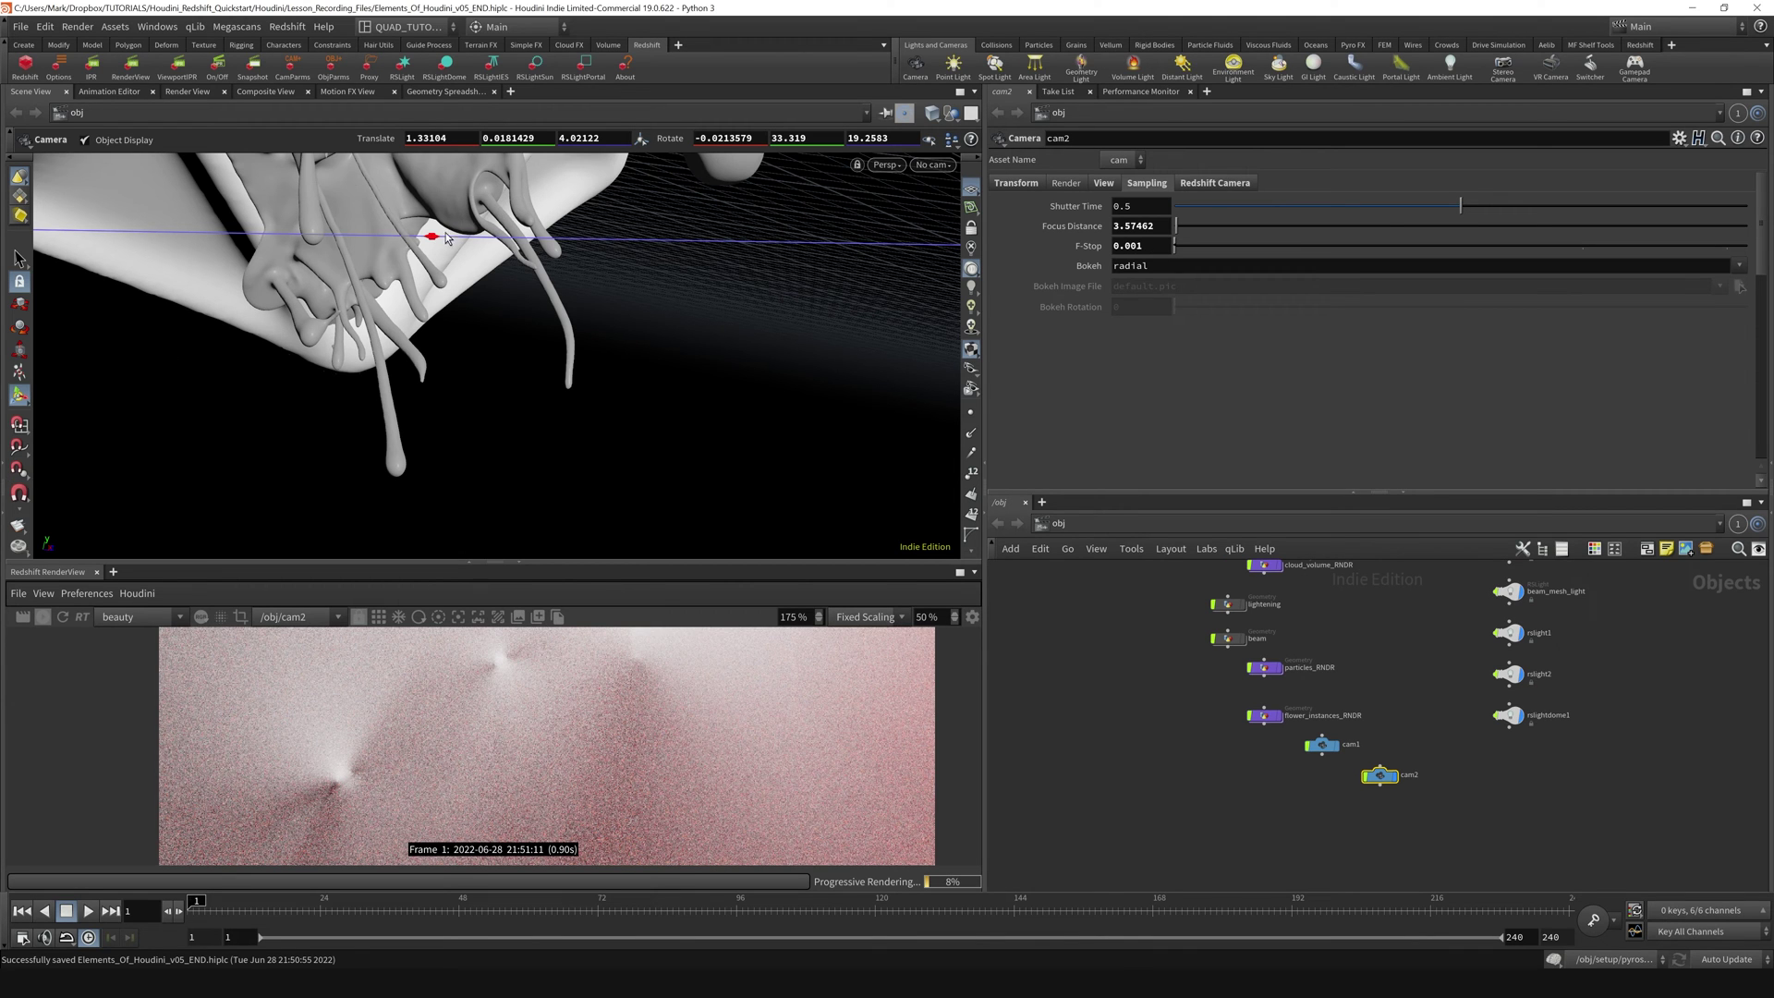
left_click_drag(436, 241, 434, 243)
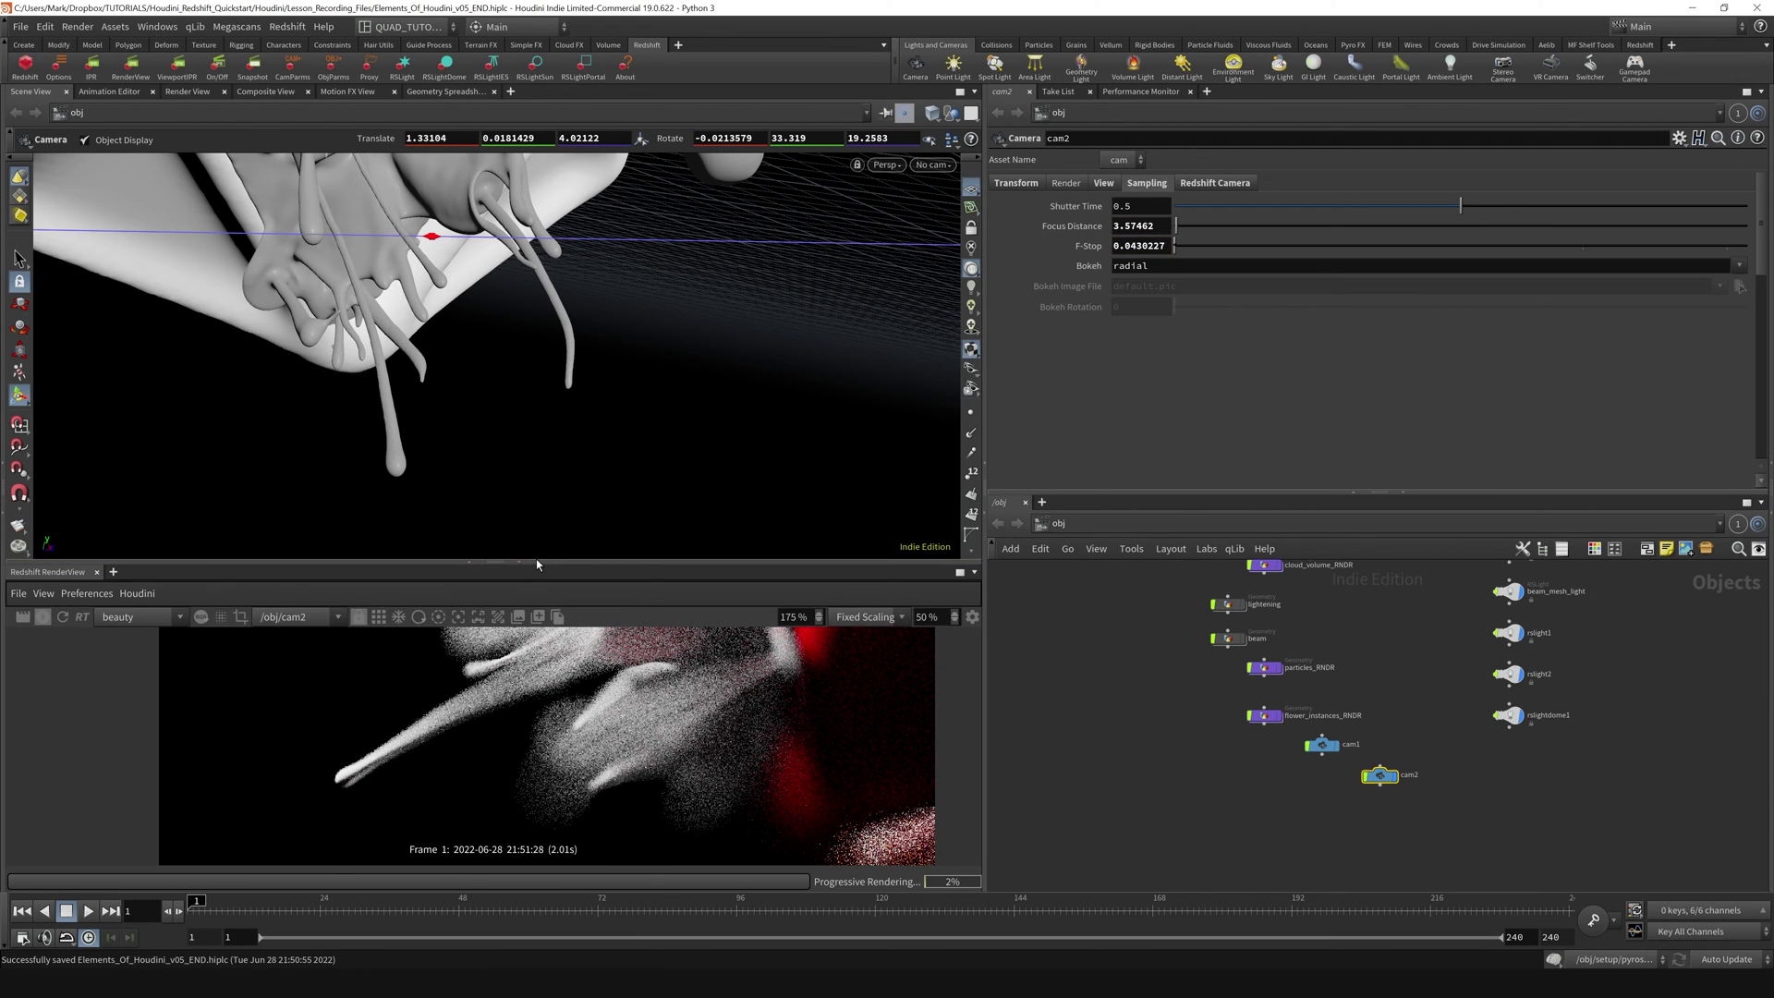
- Enlarge the Redshift RenderView and set cam2's F-Stop to .5
left_click_drag(537, 563, 531, 399)
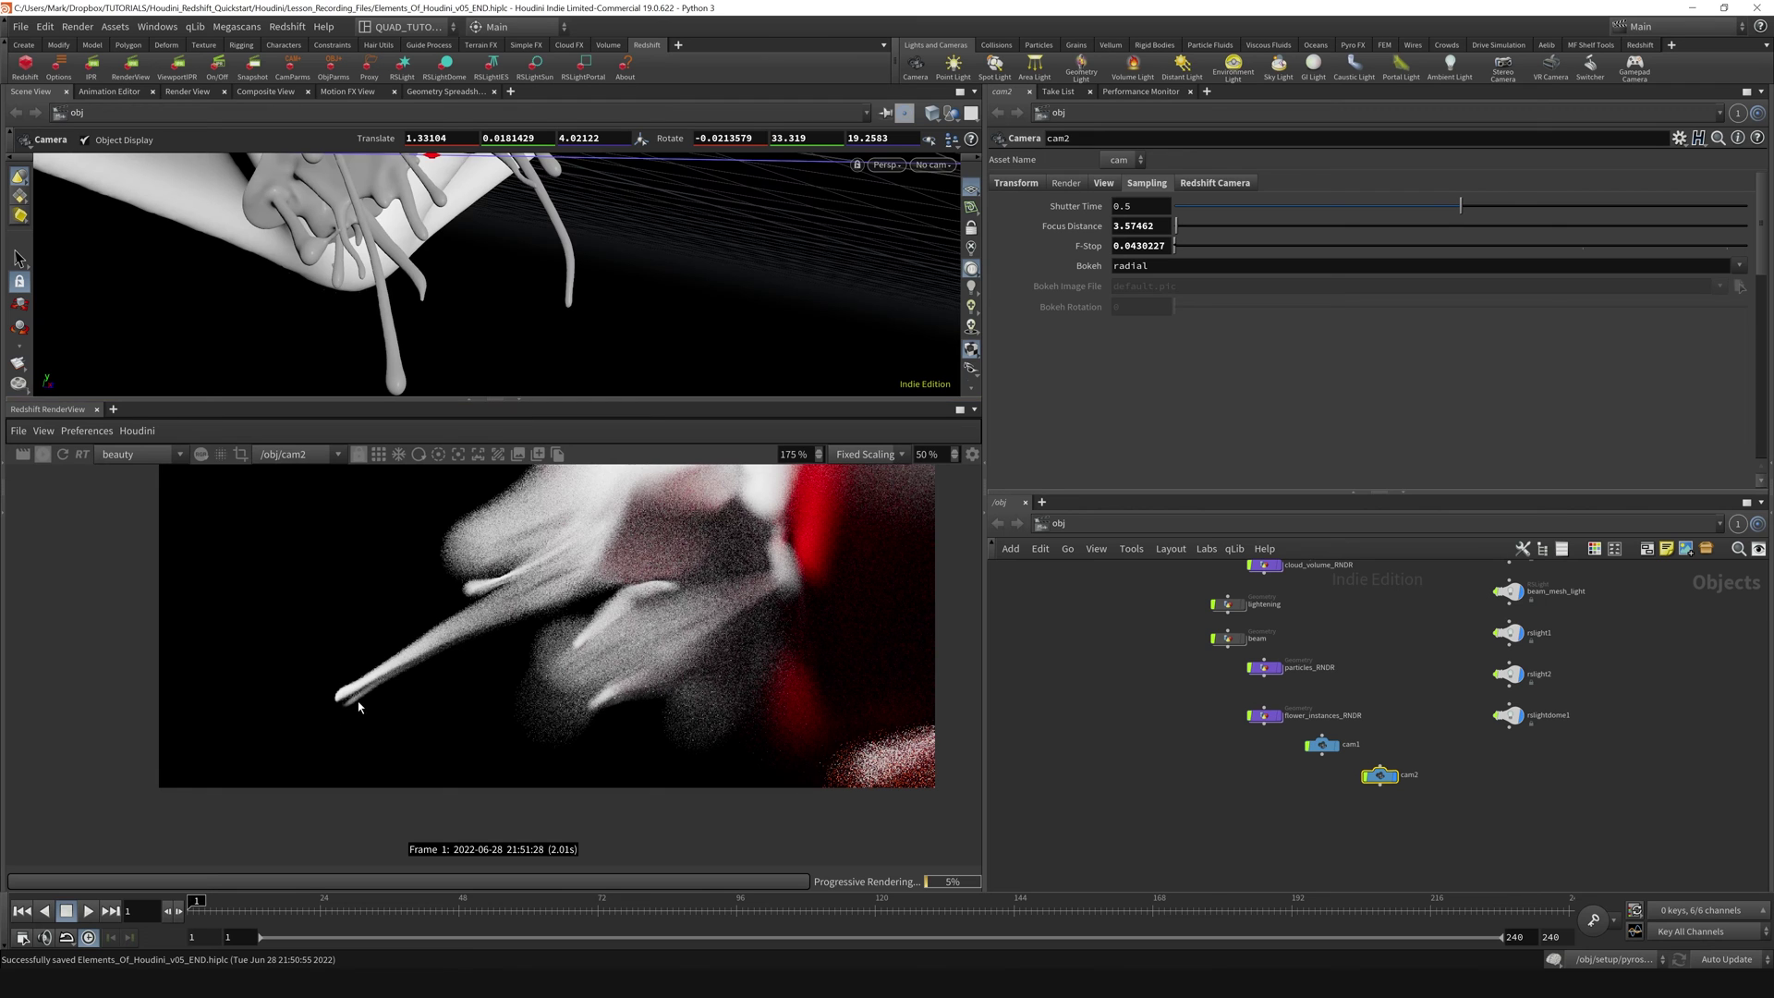
left_click(1167, 246)
type(".5")
key("Return")
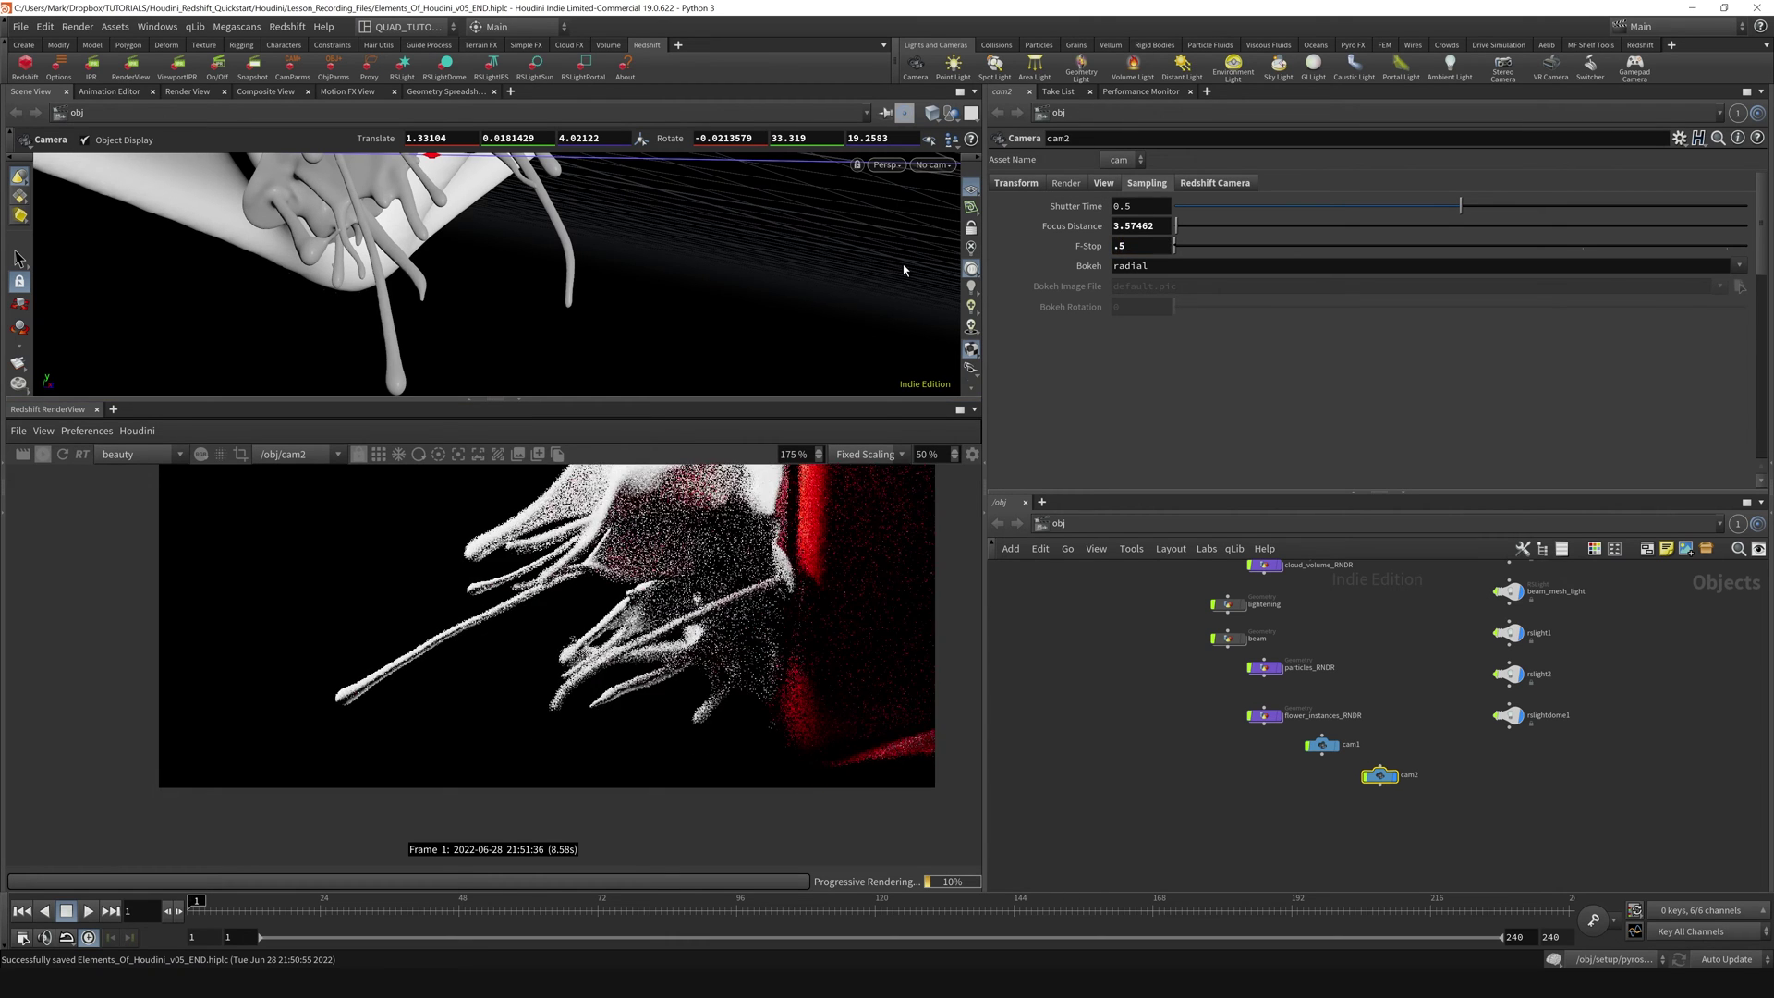
- Set cam2's F-Stop to .25 and resize the RenderView to show more of the blurred drips
left_click_drag(1128, 249, 828, 261)
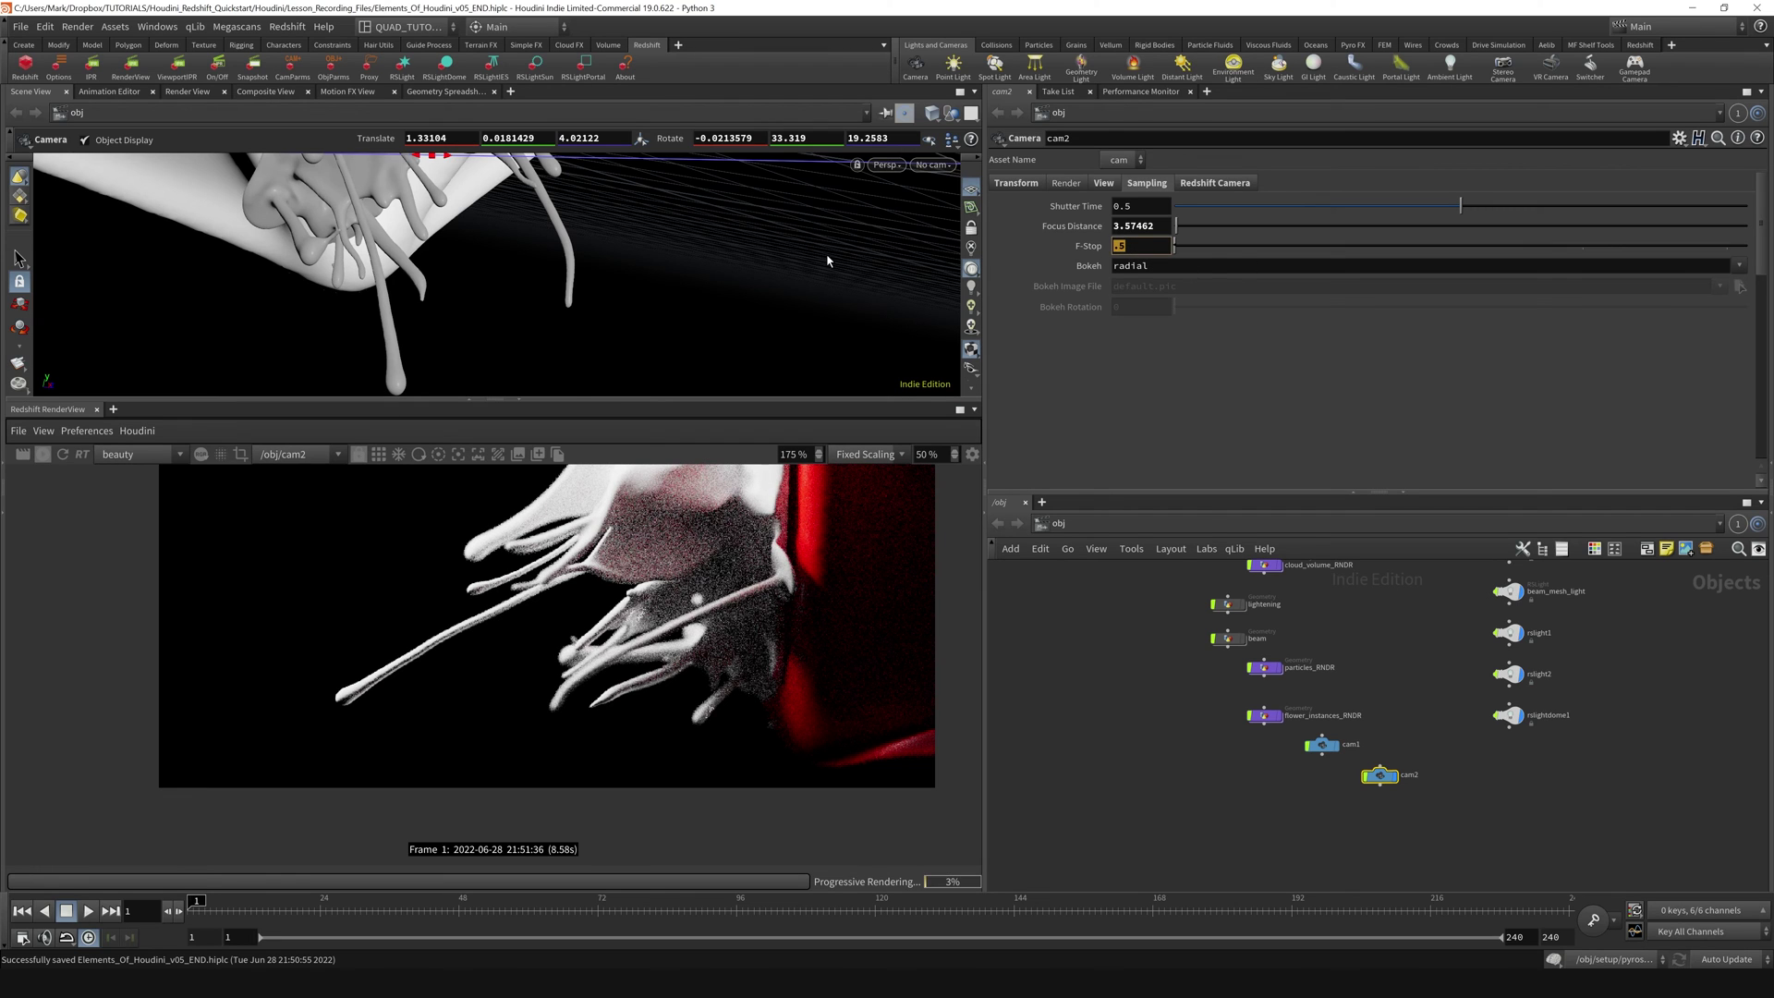
type(".5")
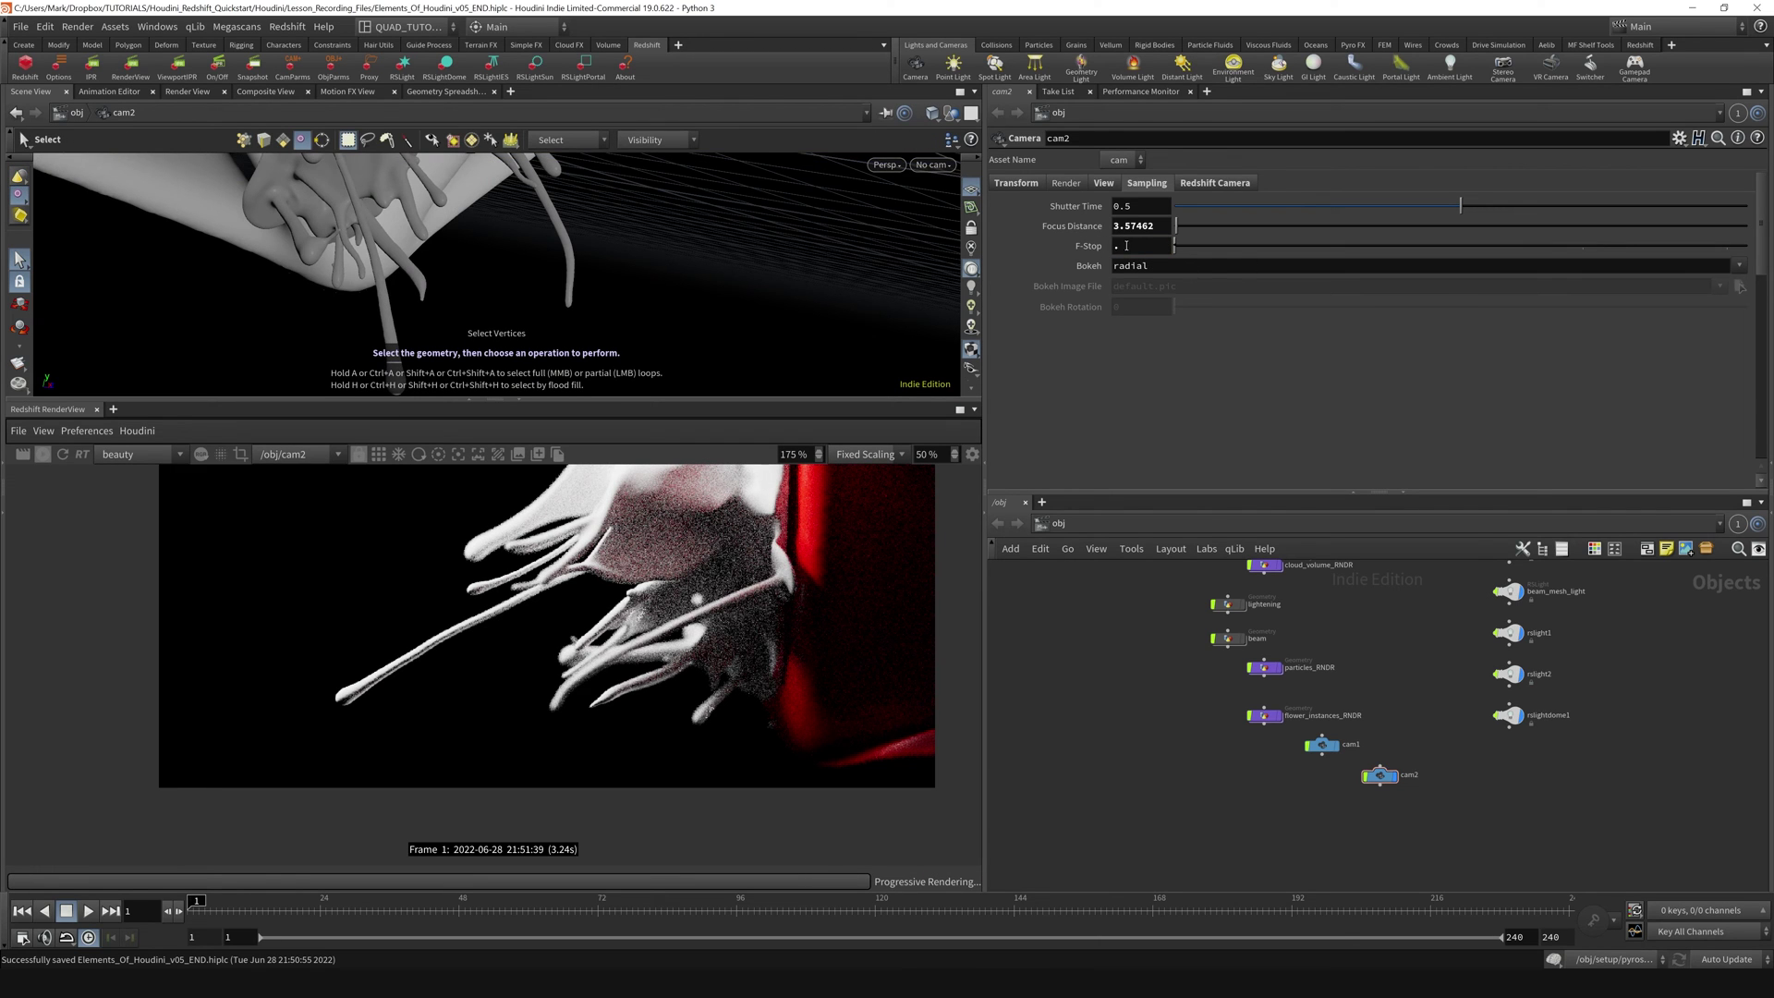
left_click(1116, 244)
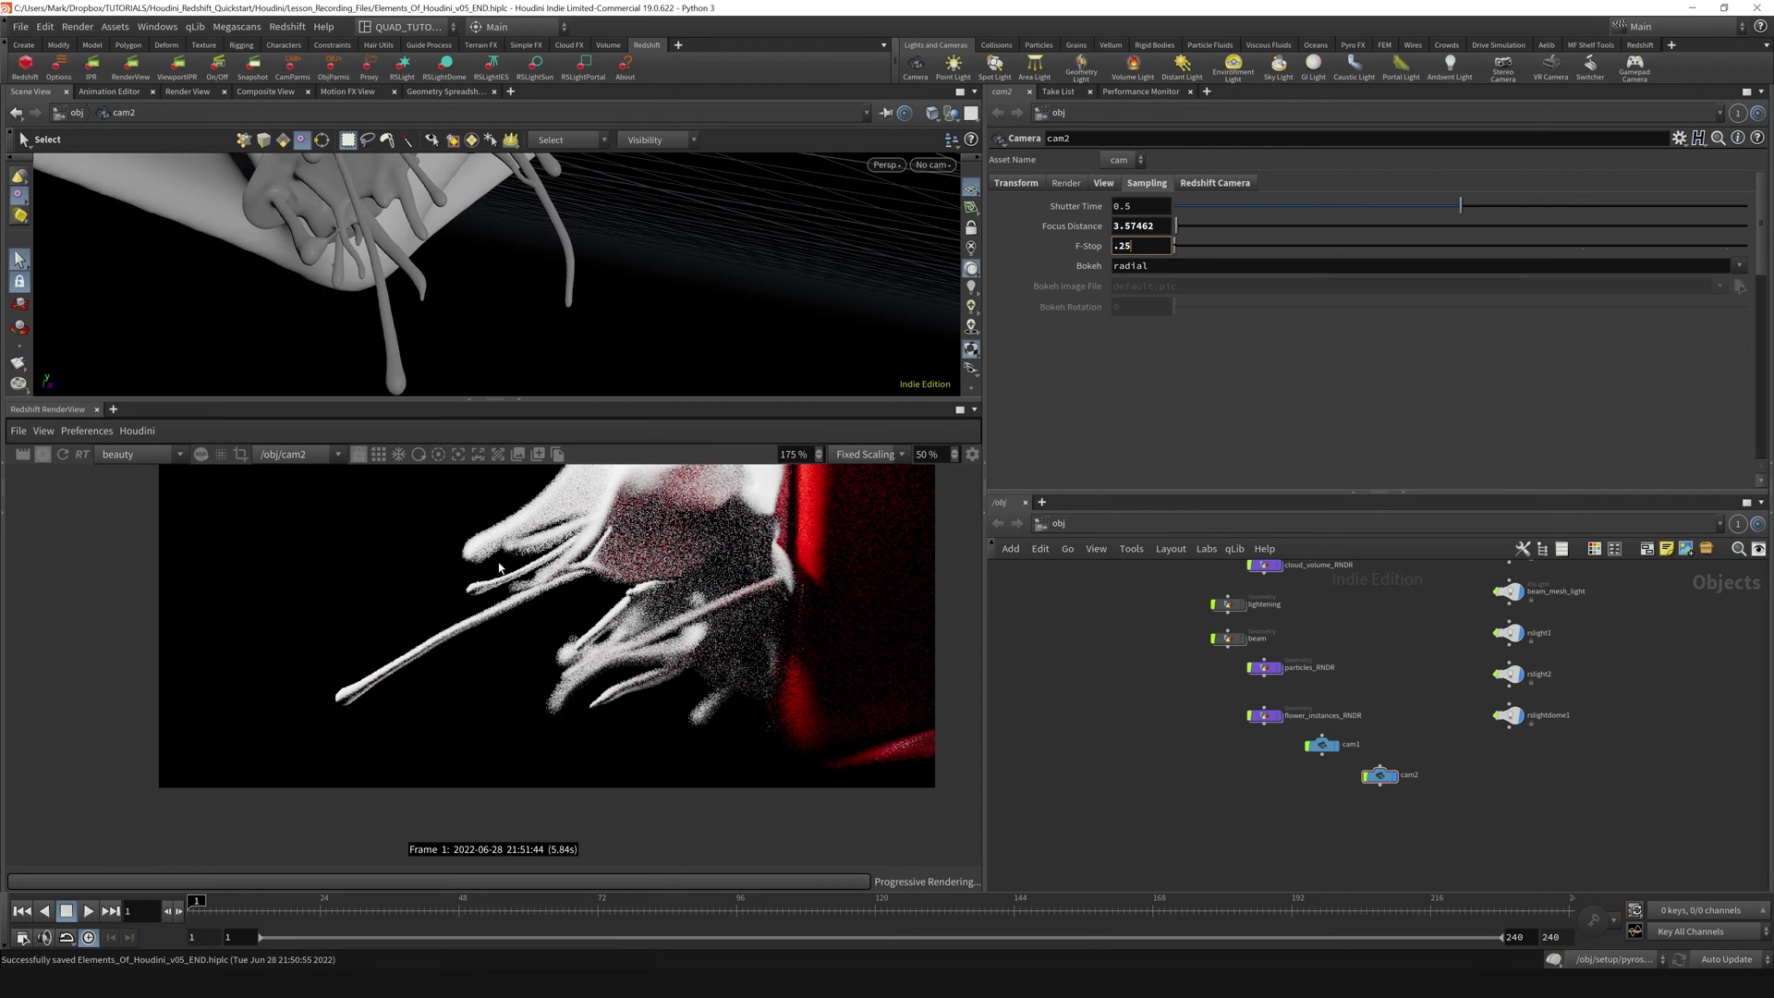
left_click_drag(511, 404, 507, 466)
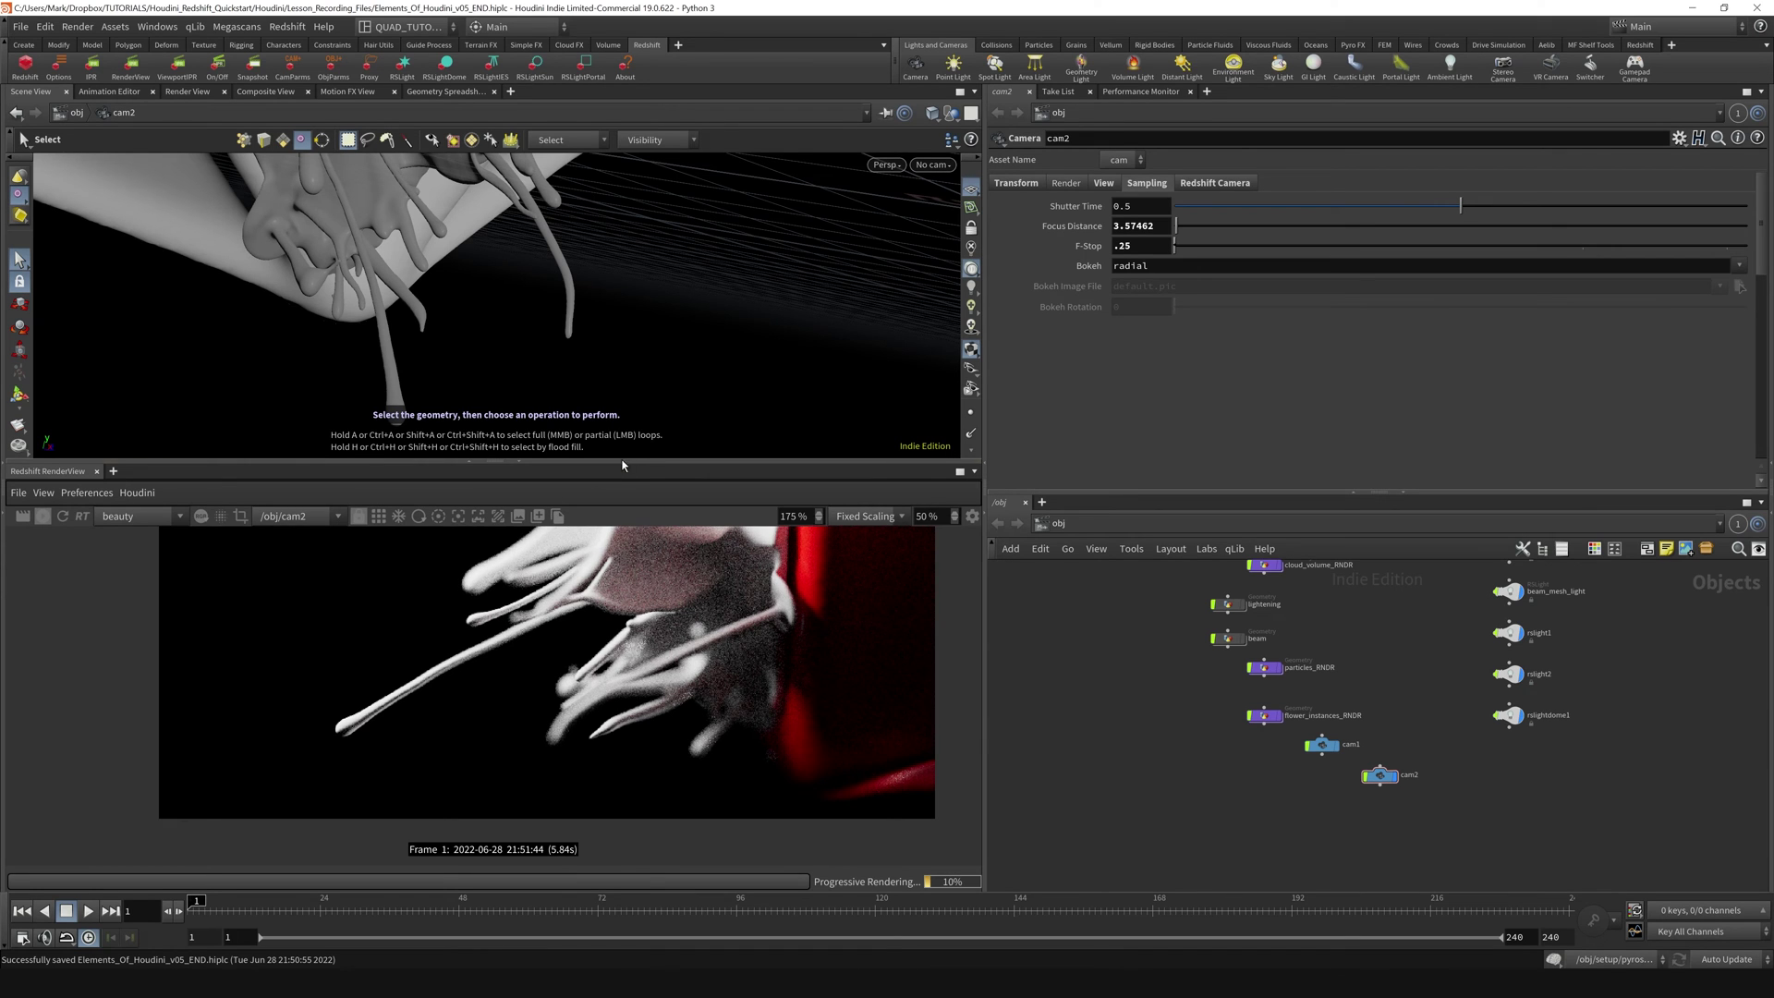
left_click_drag(622, 466, 599, 374)
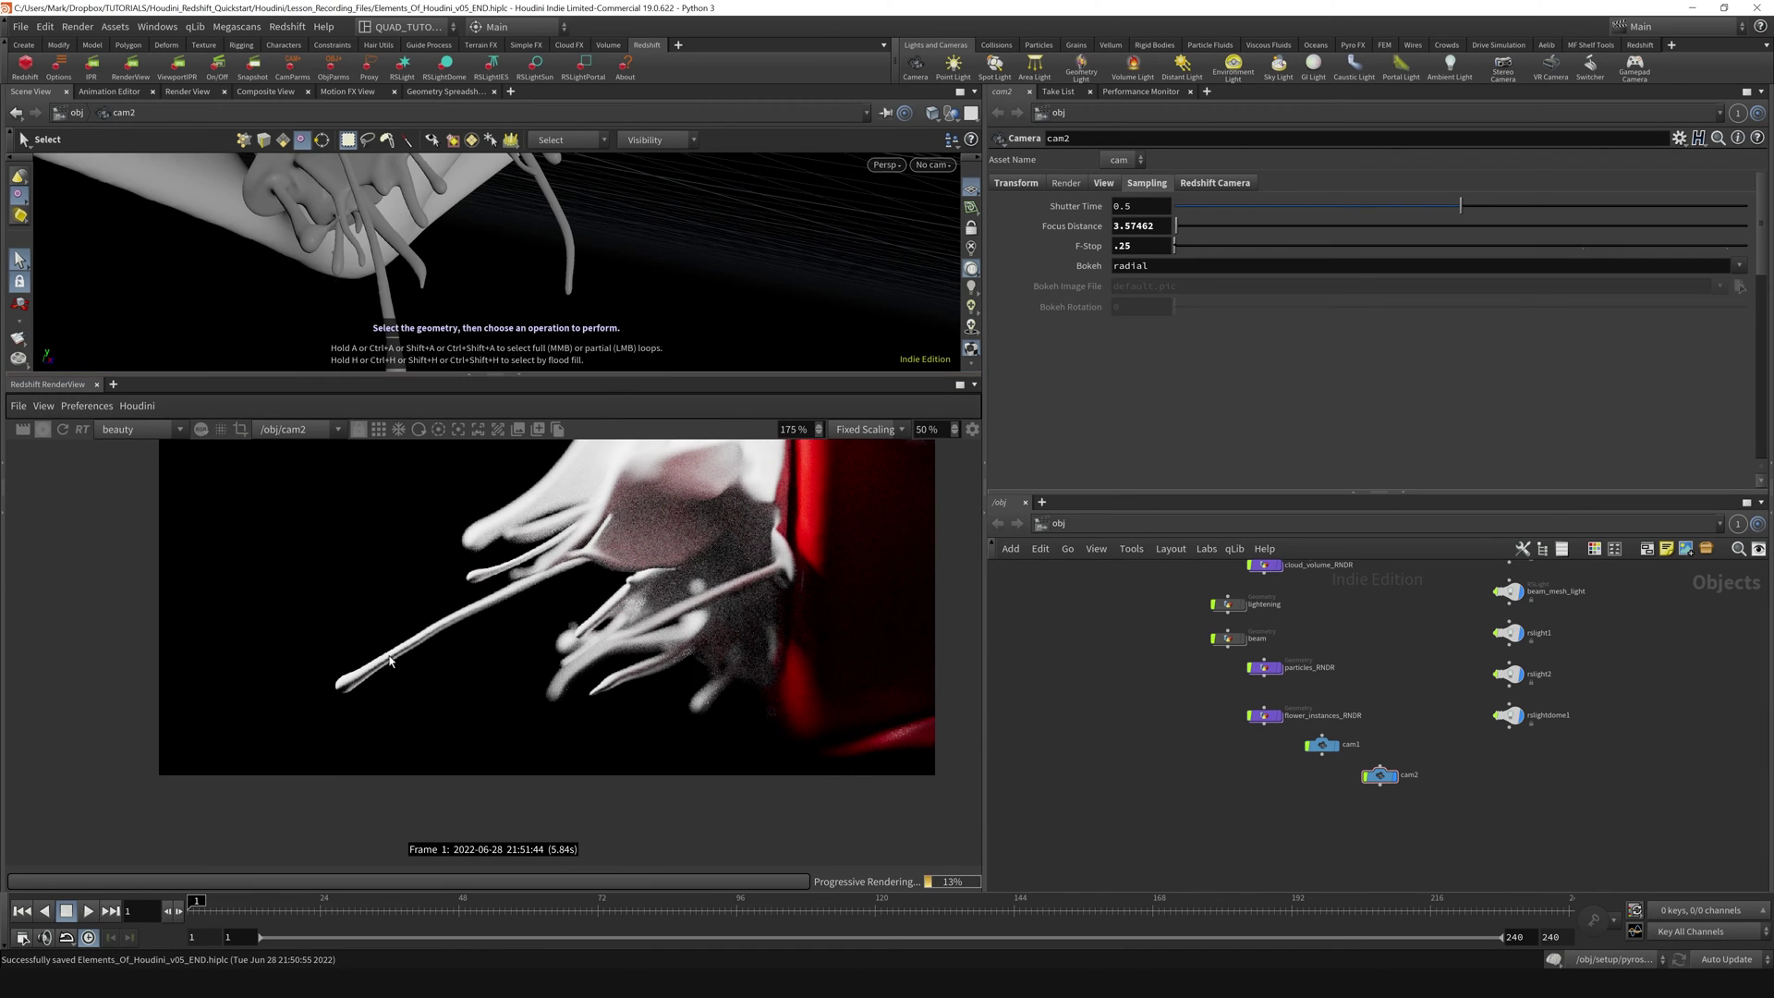
middle_click_drag(672, 577, 558, 658)
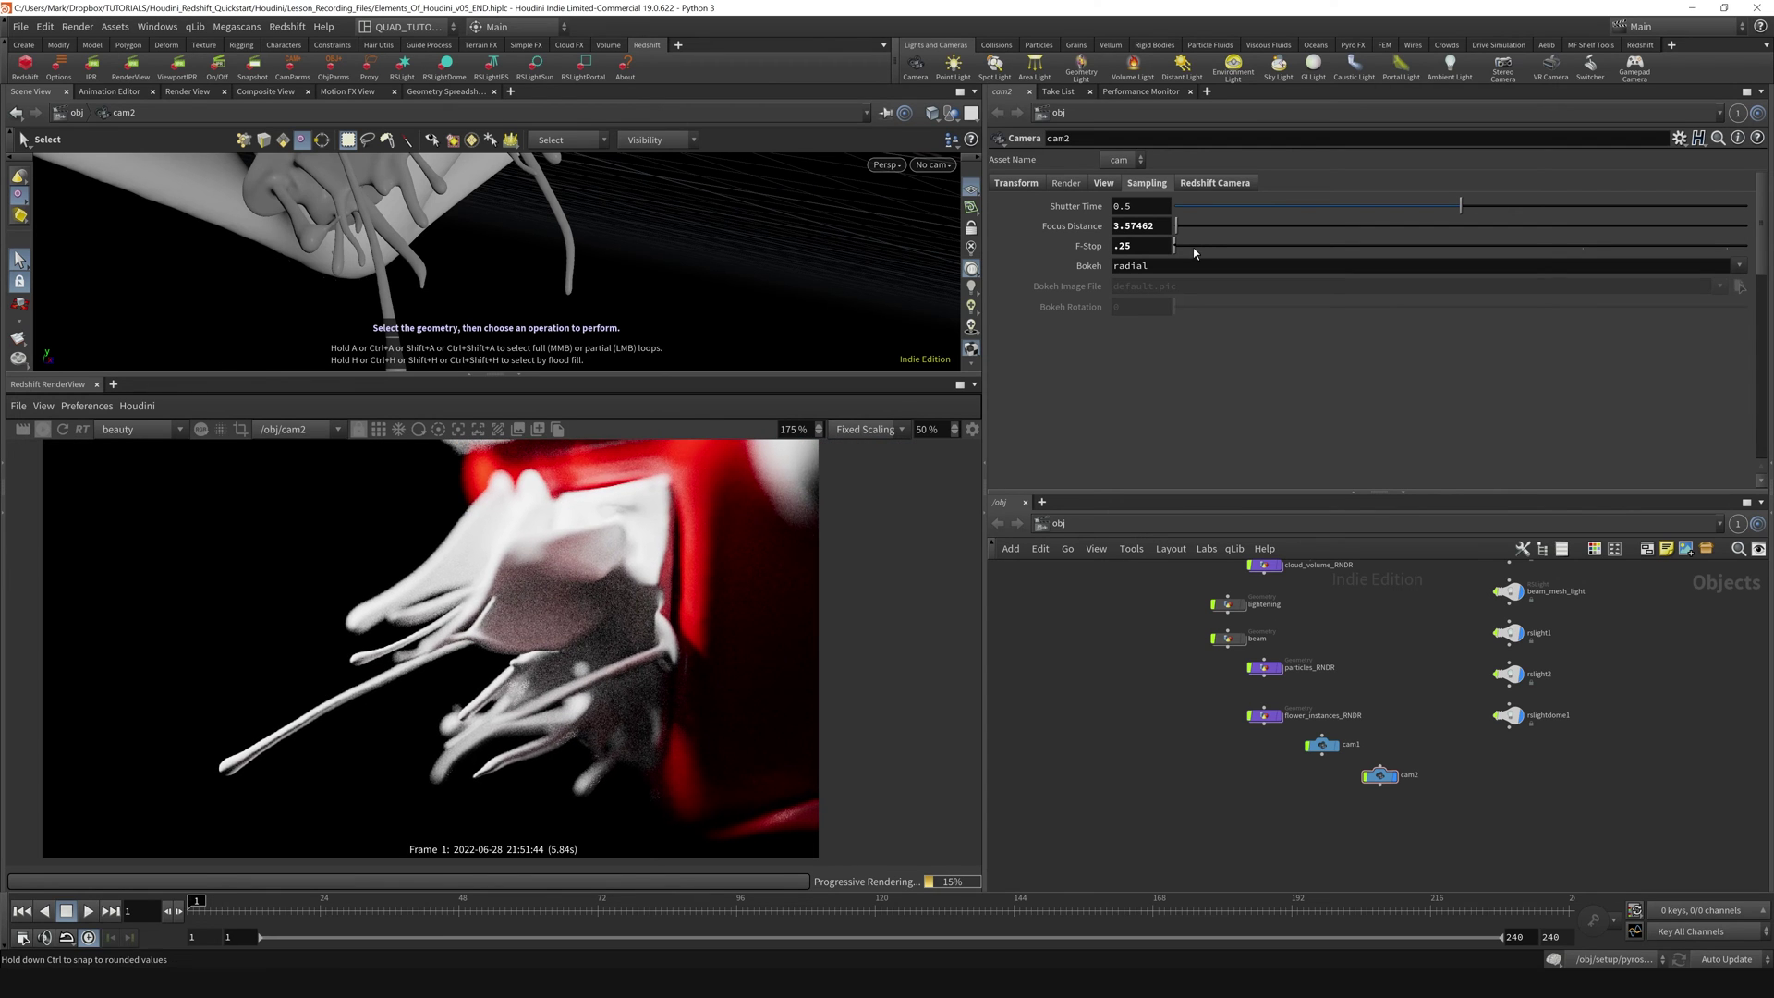
- Set cam2's Focus Distance to 1
left_click_drag(1159, 226, 1074, 227)
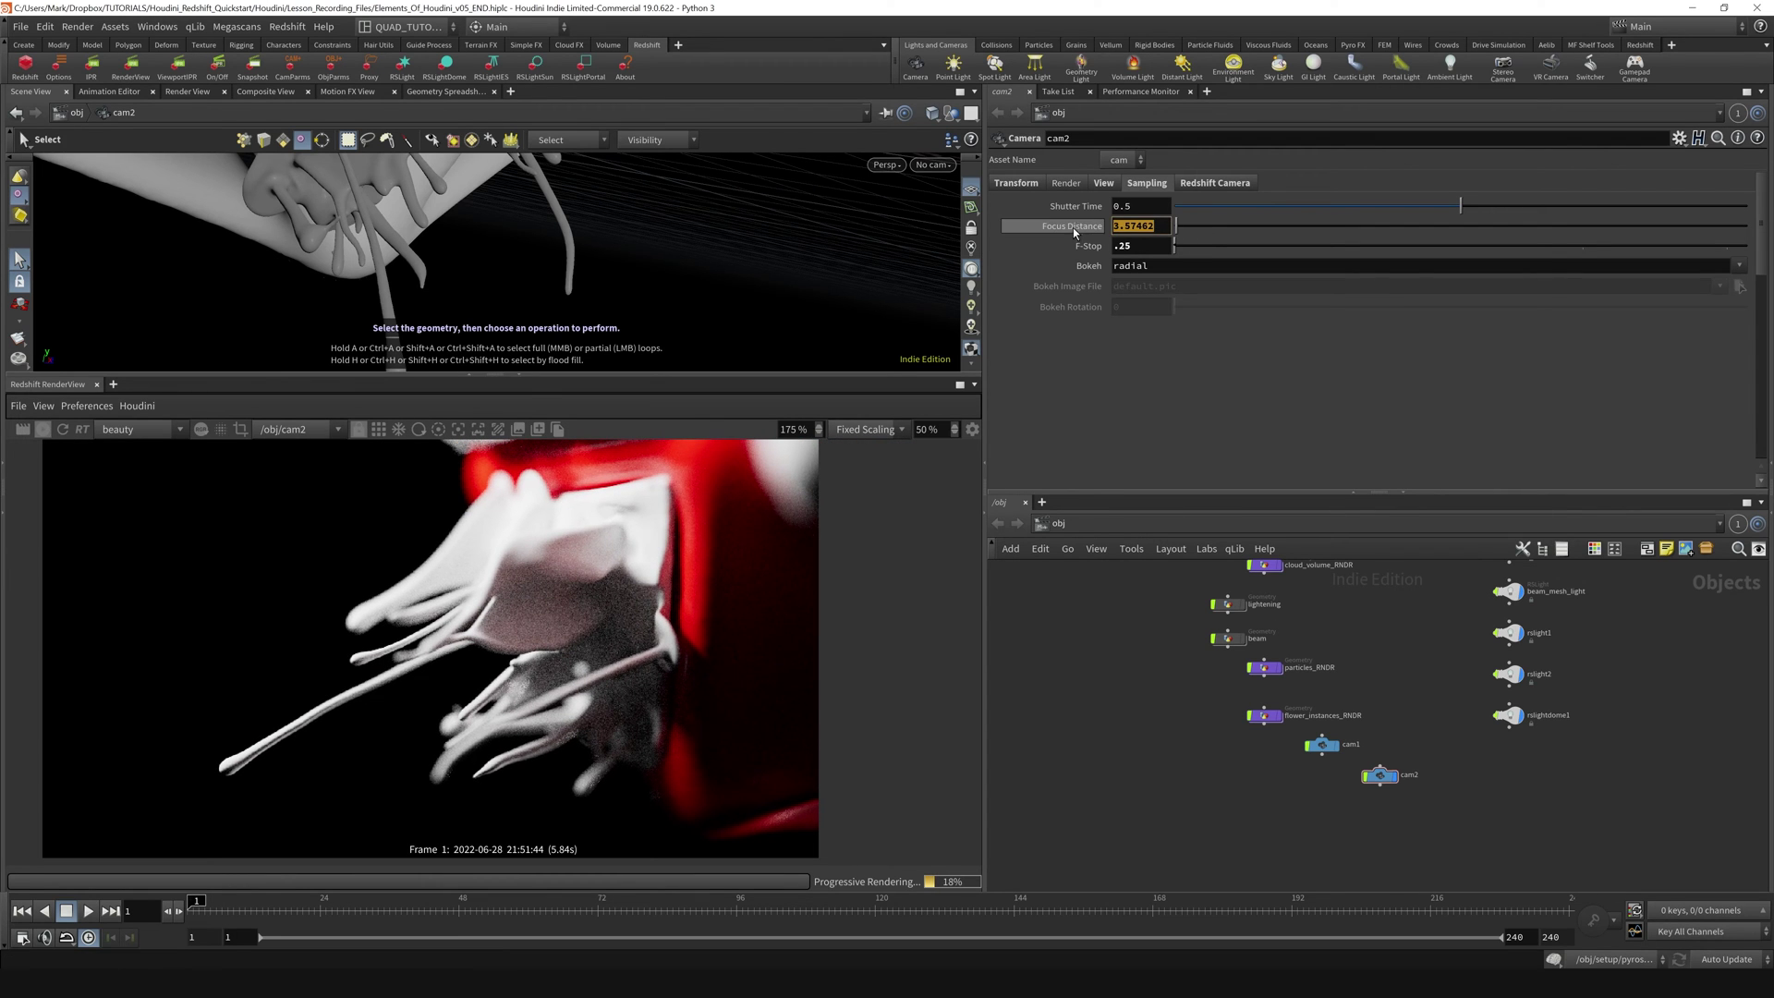
type("1")
key("Return")
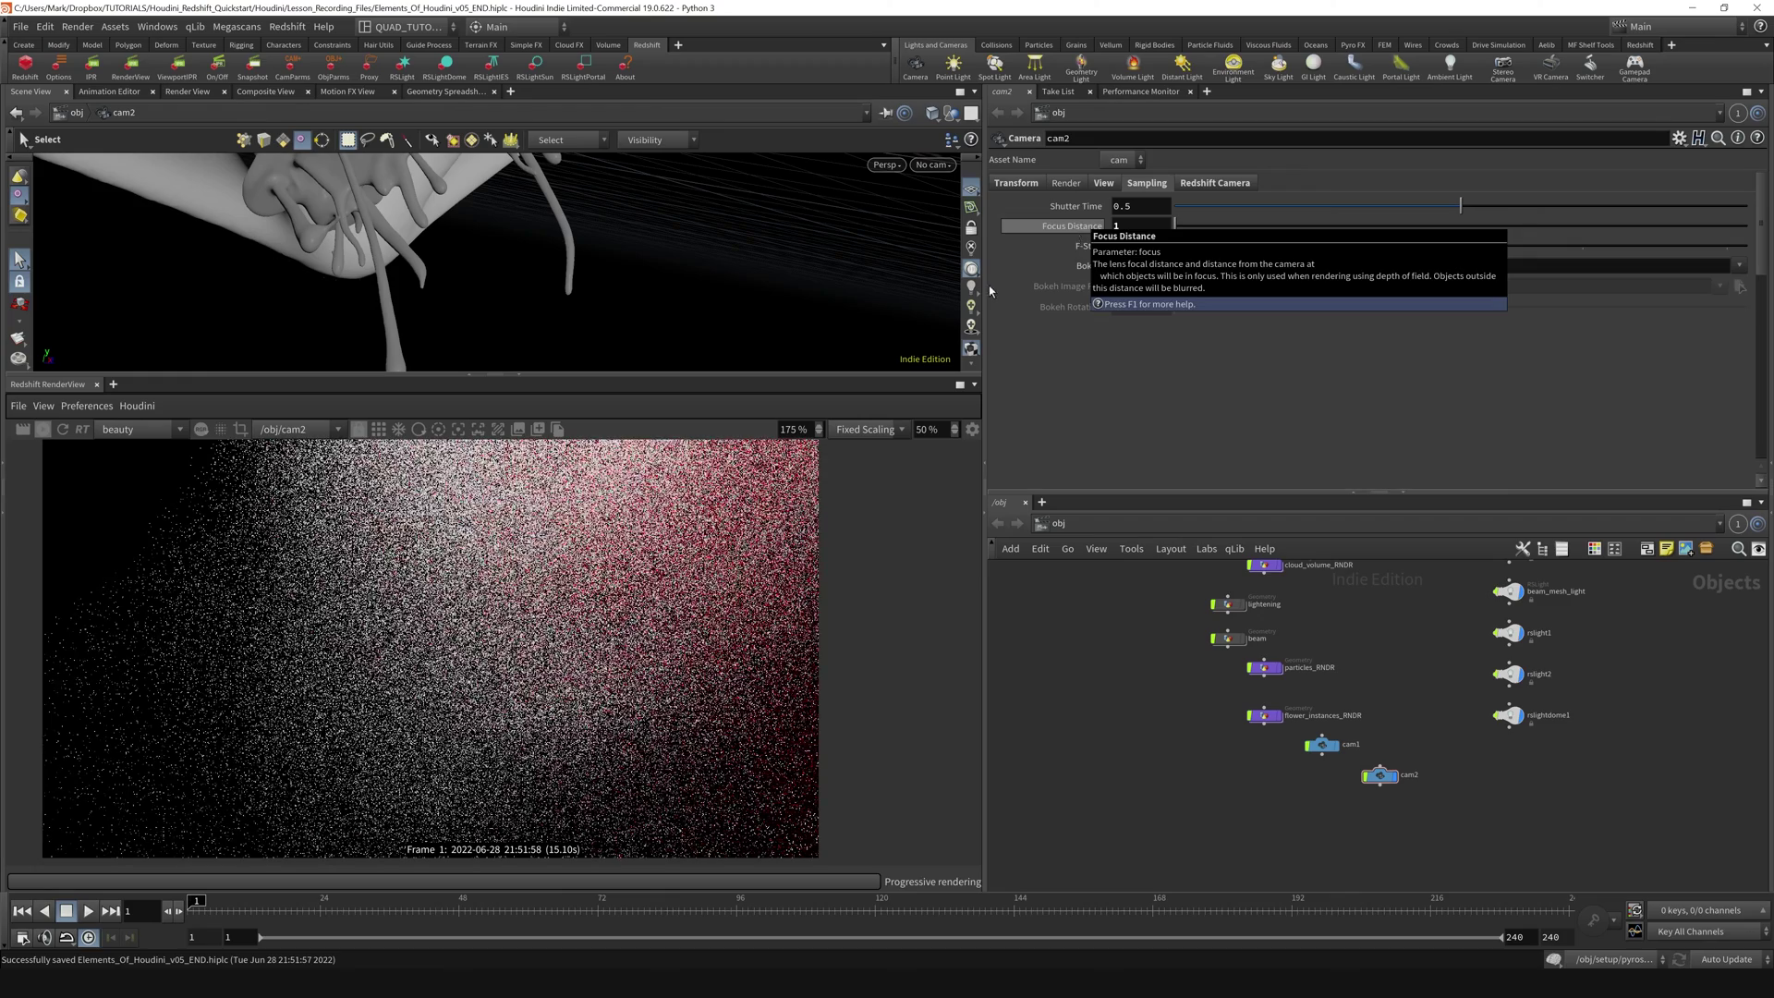
- Set cam2's F-Stop to .6
left_click_drag(1144, 247, 884, 273)
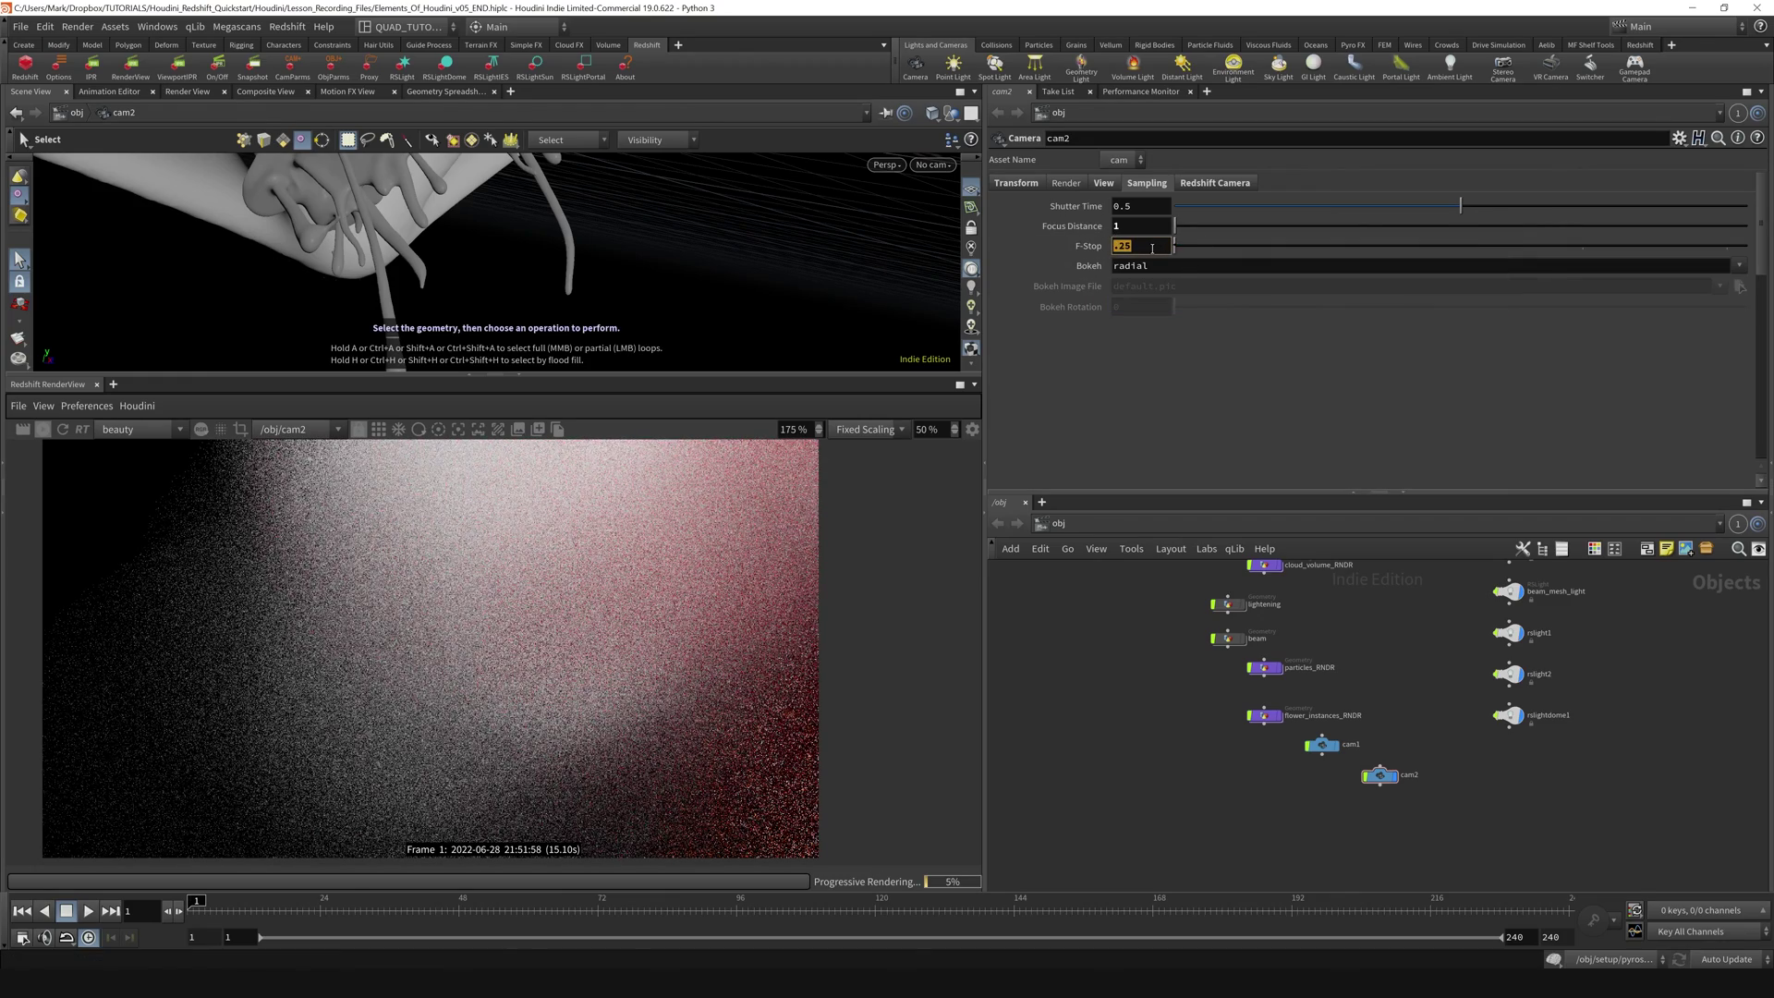
type(".6")
key("Return")
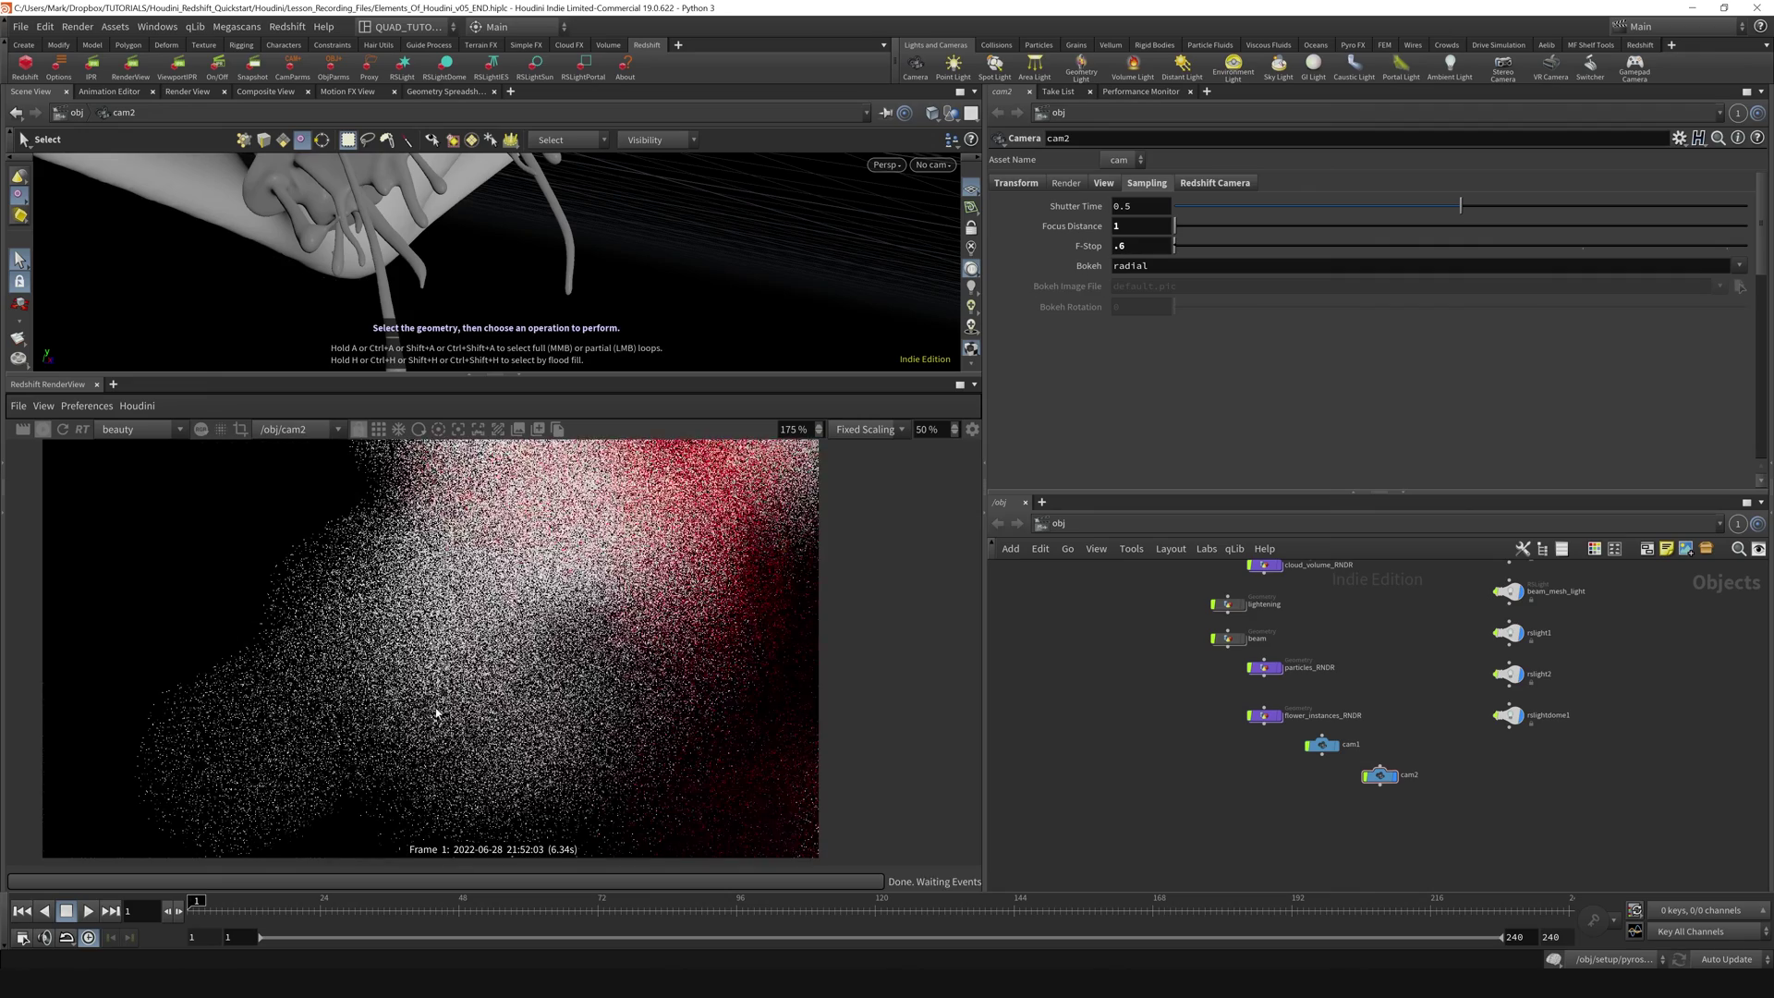
- Increase cam2's Focus Distance gradually to 2.67
middle_click_drag(1142, 248, 1695, 242)
left_click_drag(1694, 242, 1769, 242)
middle_click_drag(1773, 240, 1772, 241)
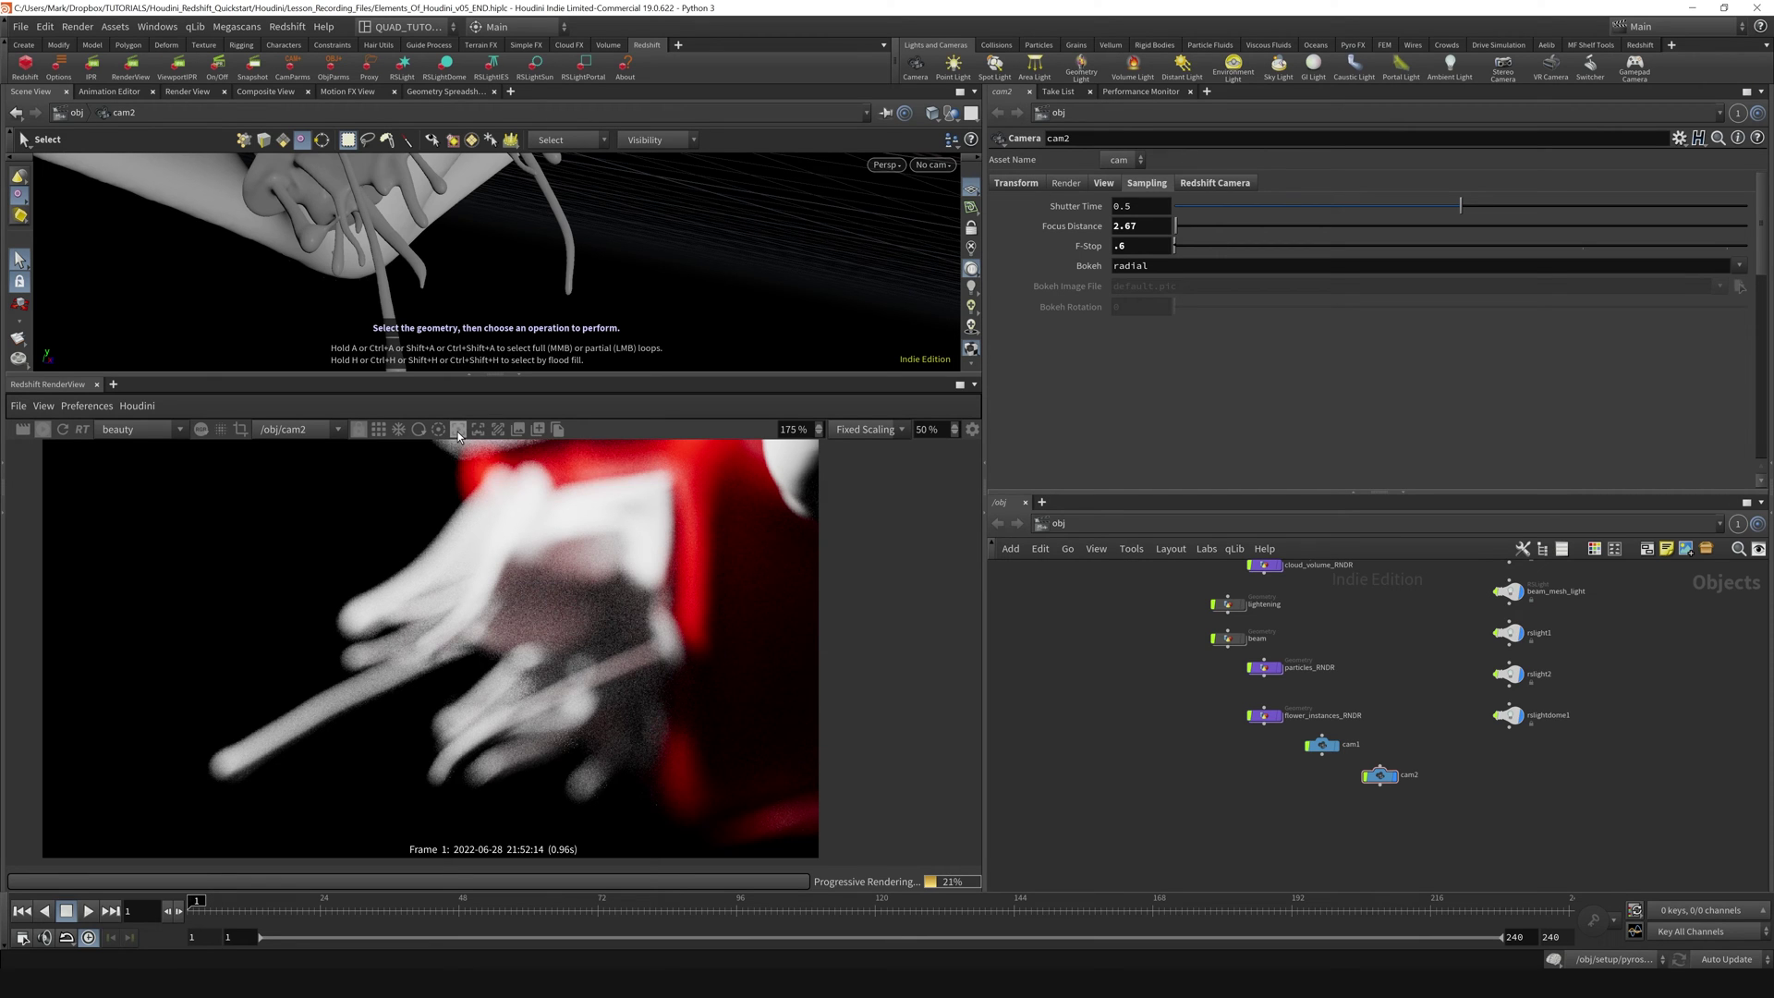
- Pick focus points on the drips in the rendered image, ending at a focus distance of about 3.57, and save the scene
left_click(458, 430)
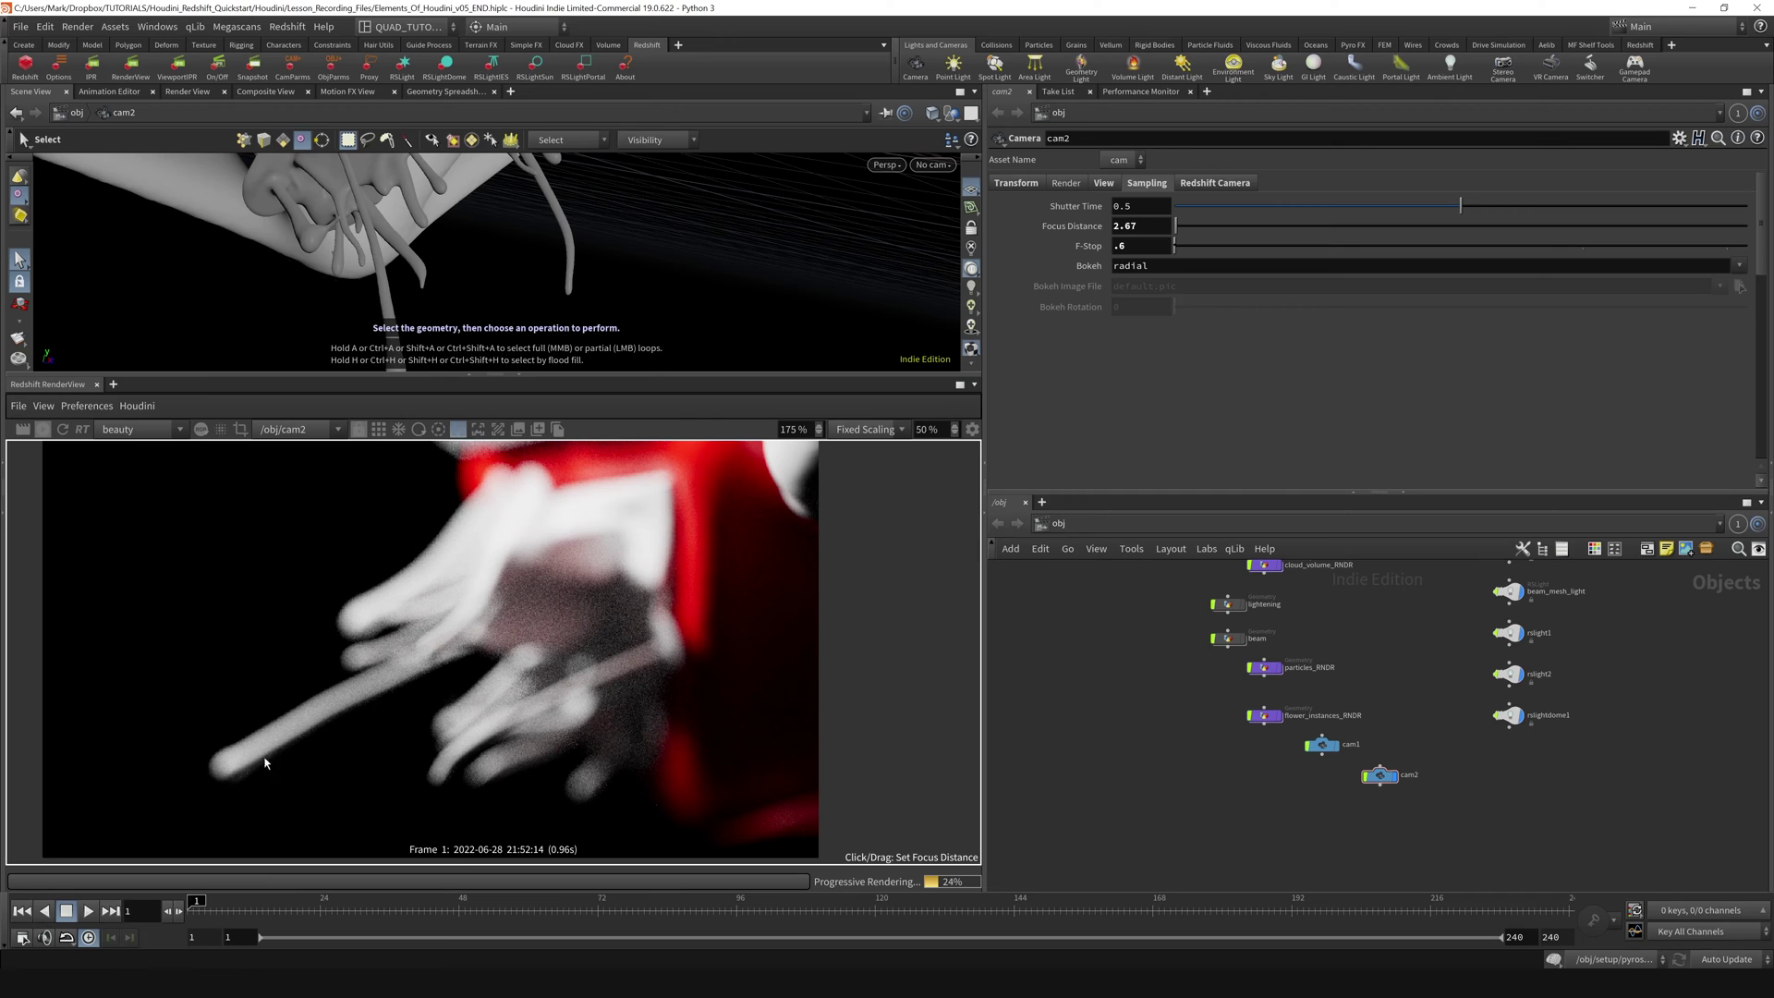
left_click(227, 765)
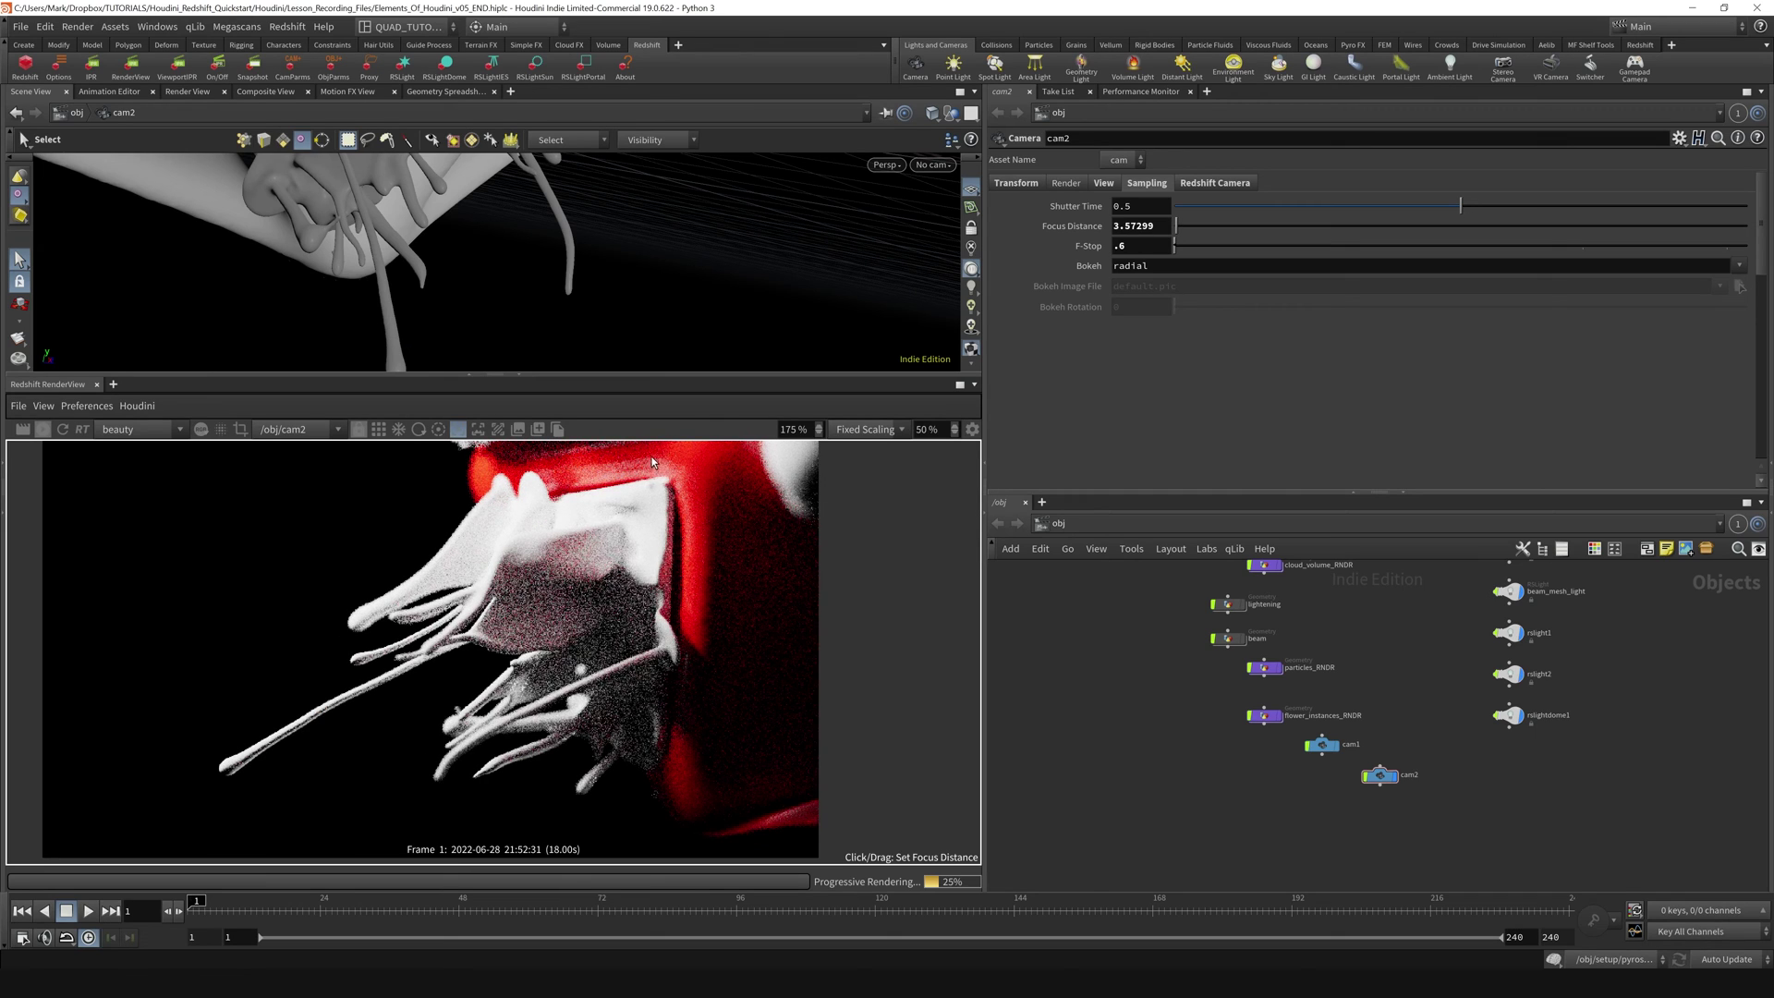
left_click(372, 633)
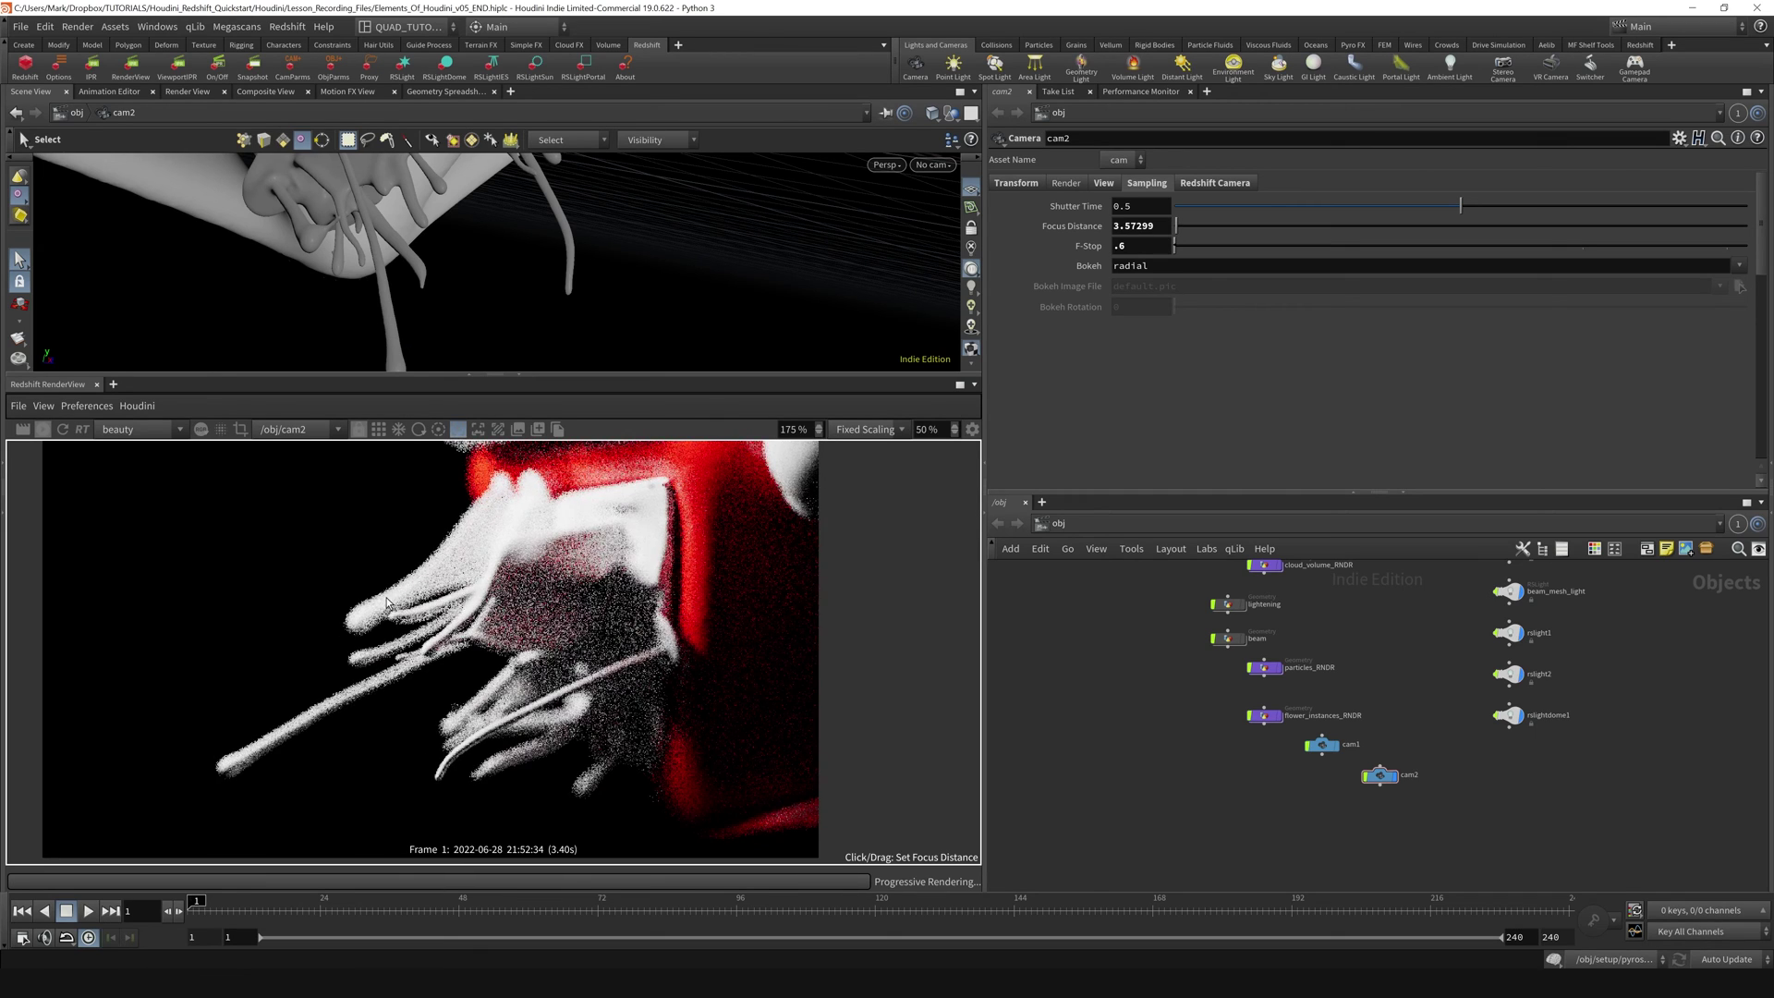
left_click(319, 663)
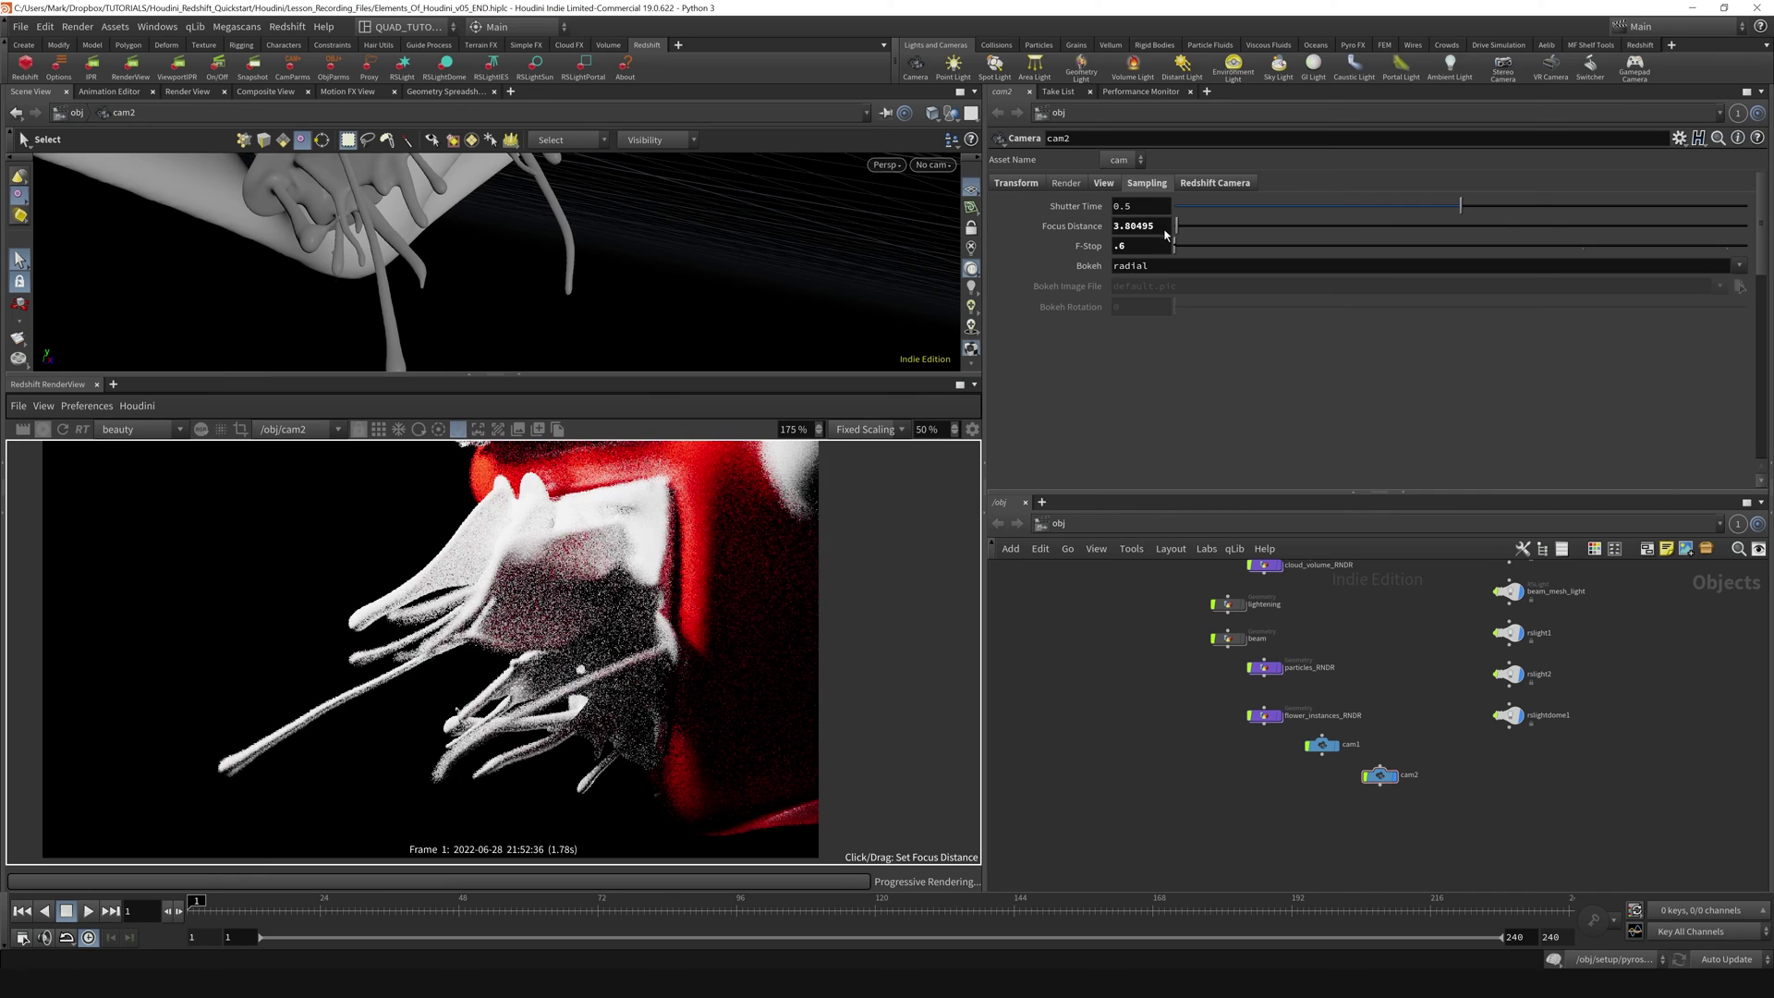
left_click(398, 753)
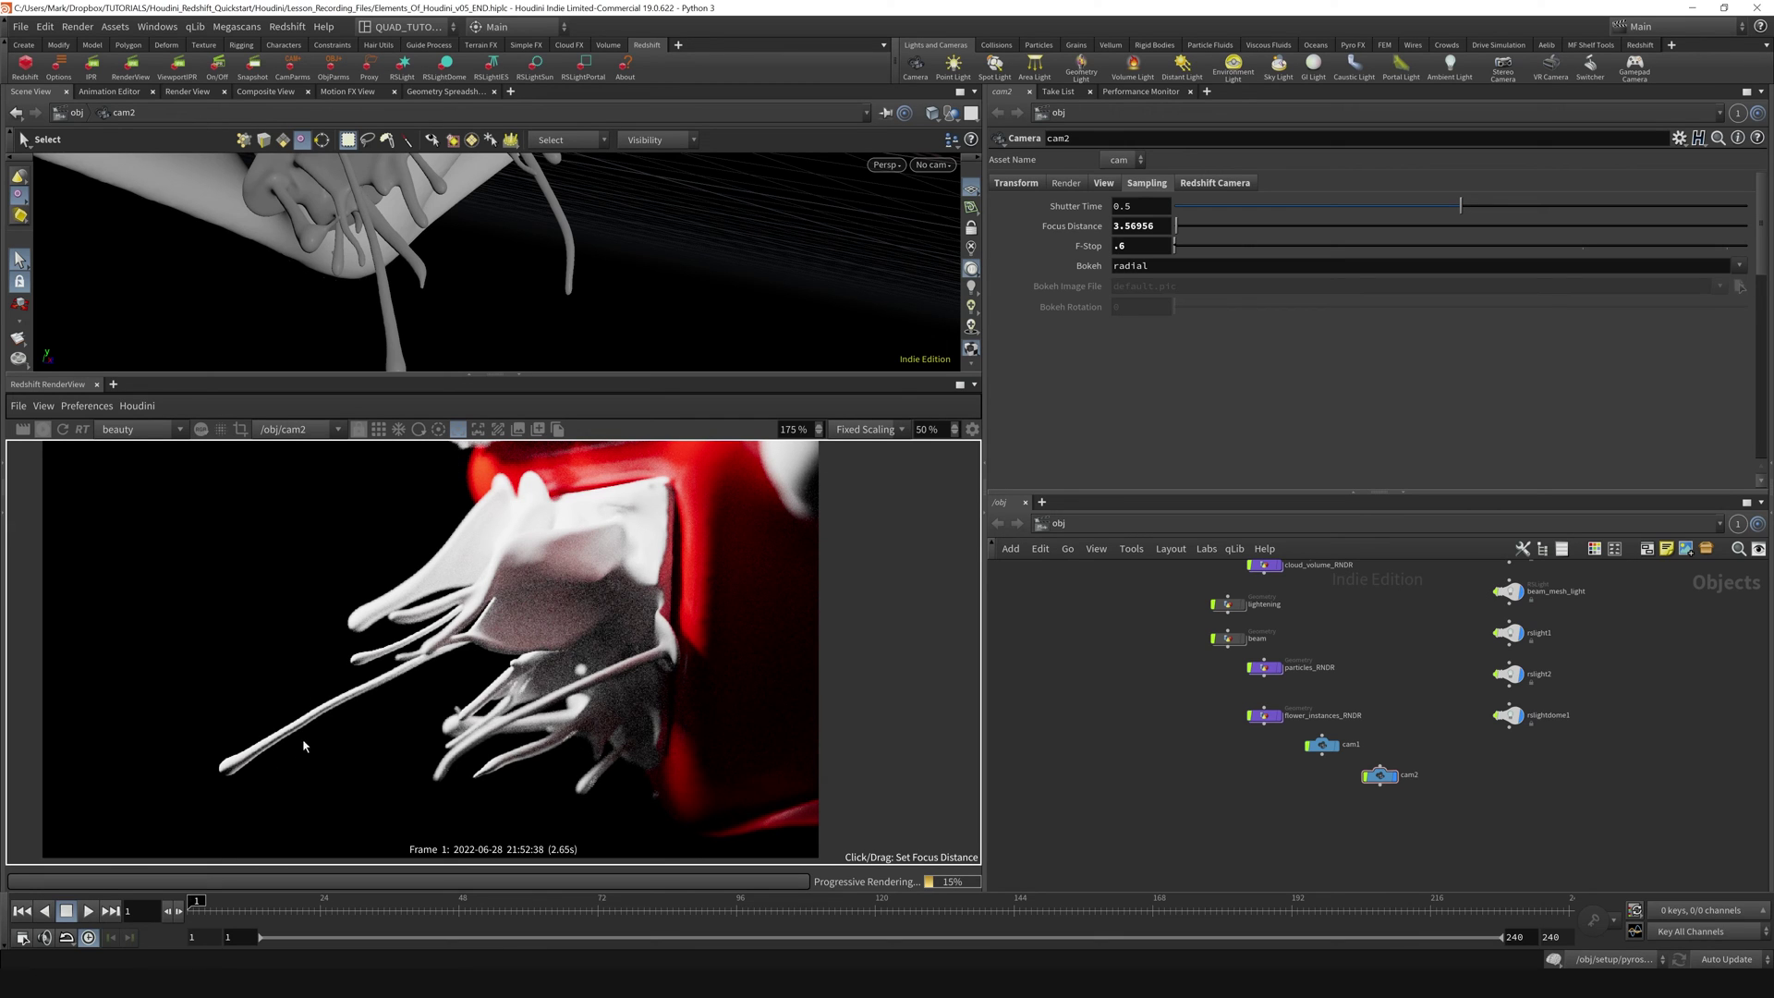
key("ctrl+s")
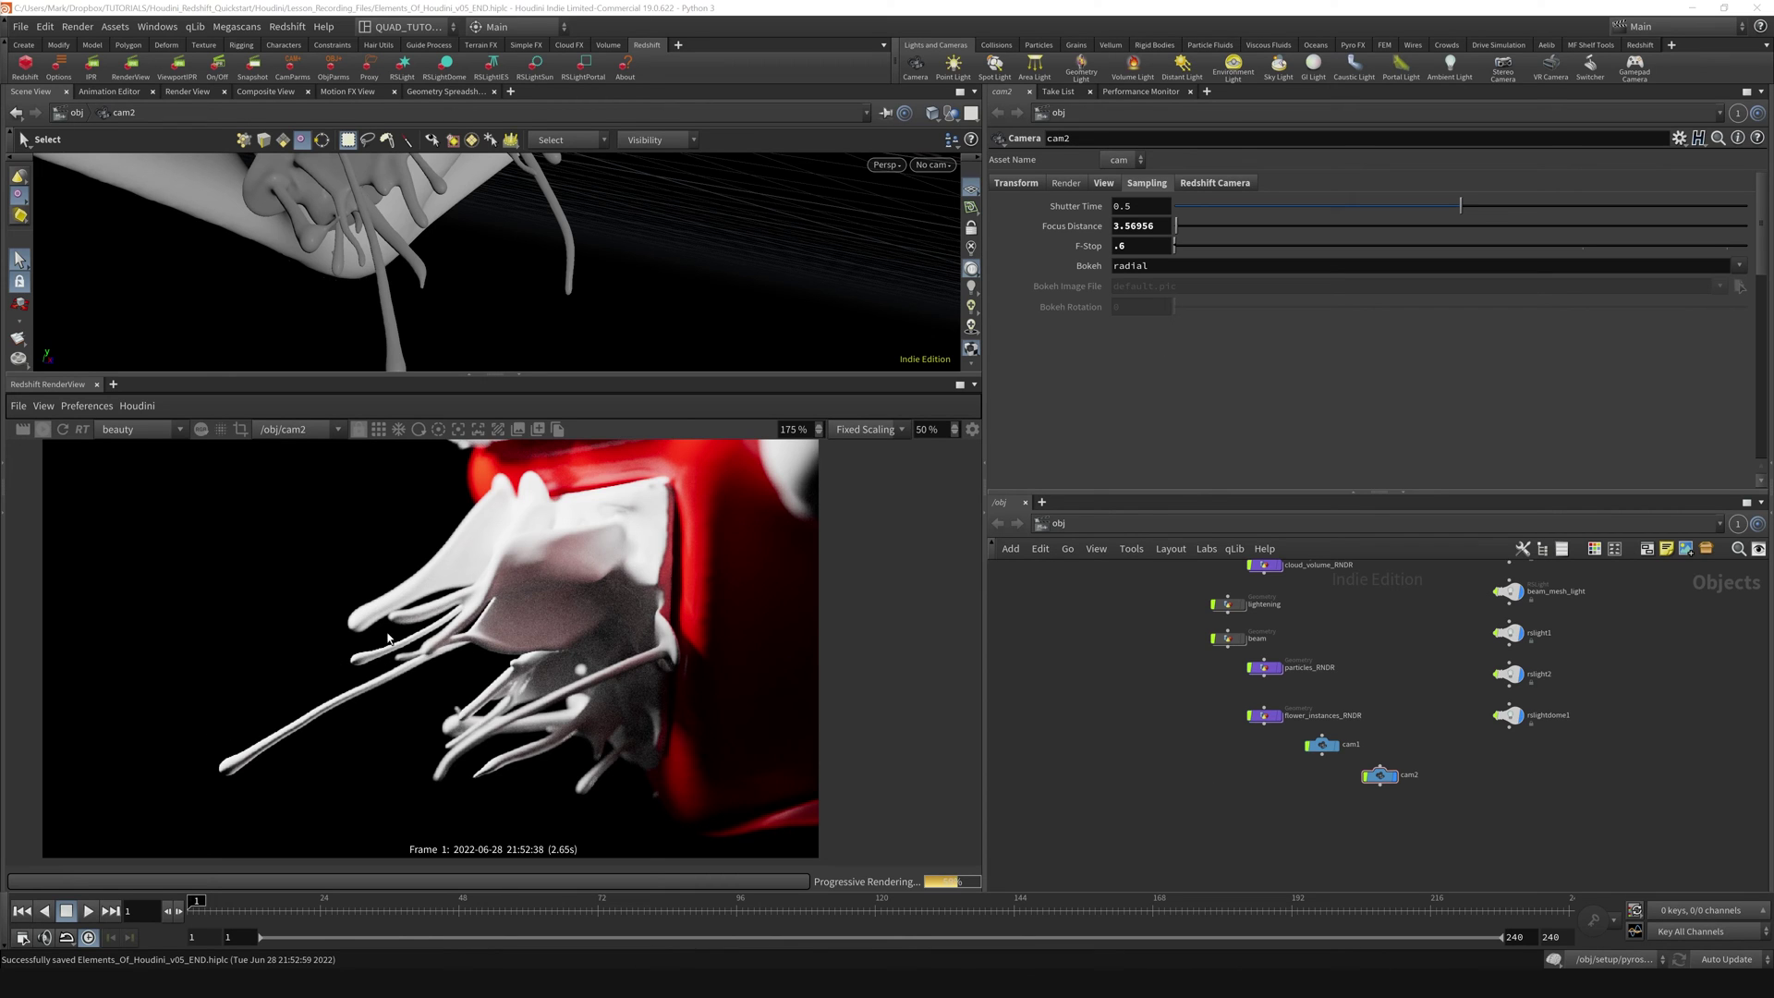
- Disable Use Houdini camera focus/fstop in cam2's Redshift DOF settings, raise CoC Radius to about 1.73, and save the scene
scroll(475, 673, "down", 2)
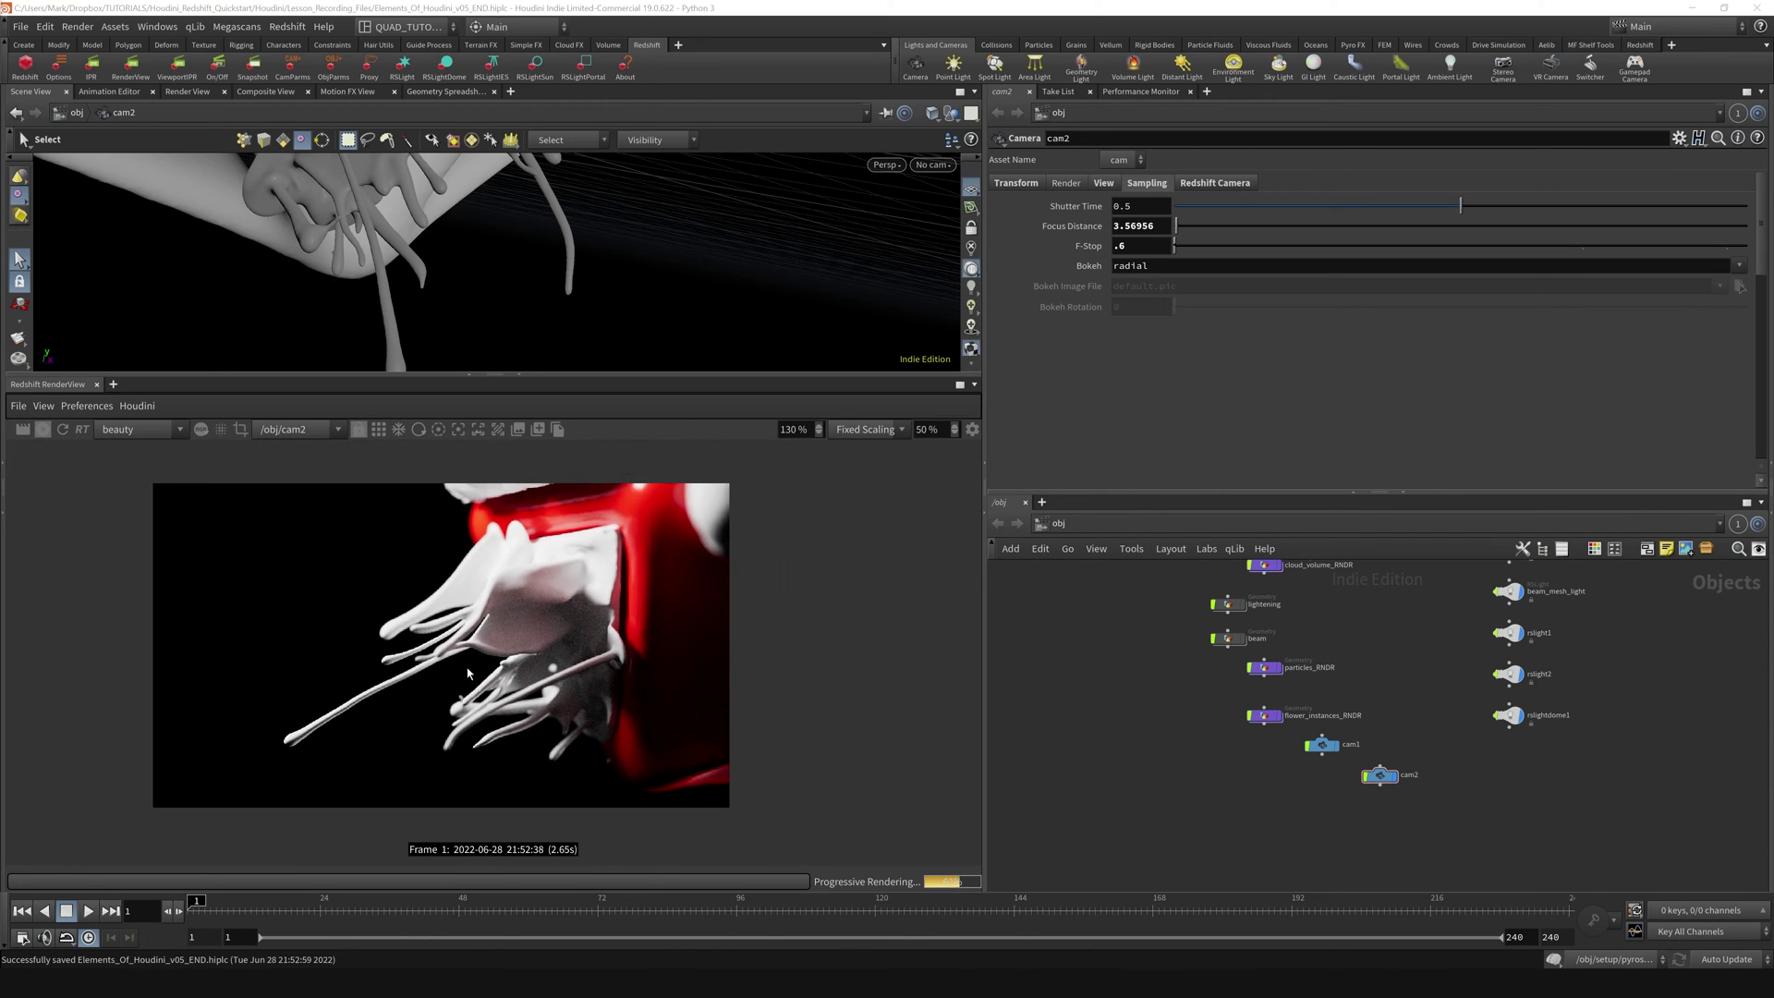
scroll(471, 670, "up", 5)
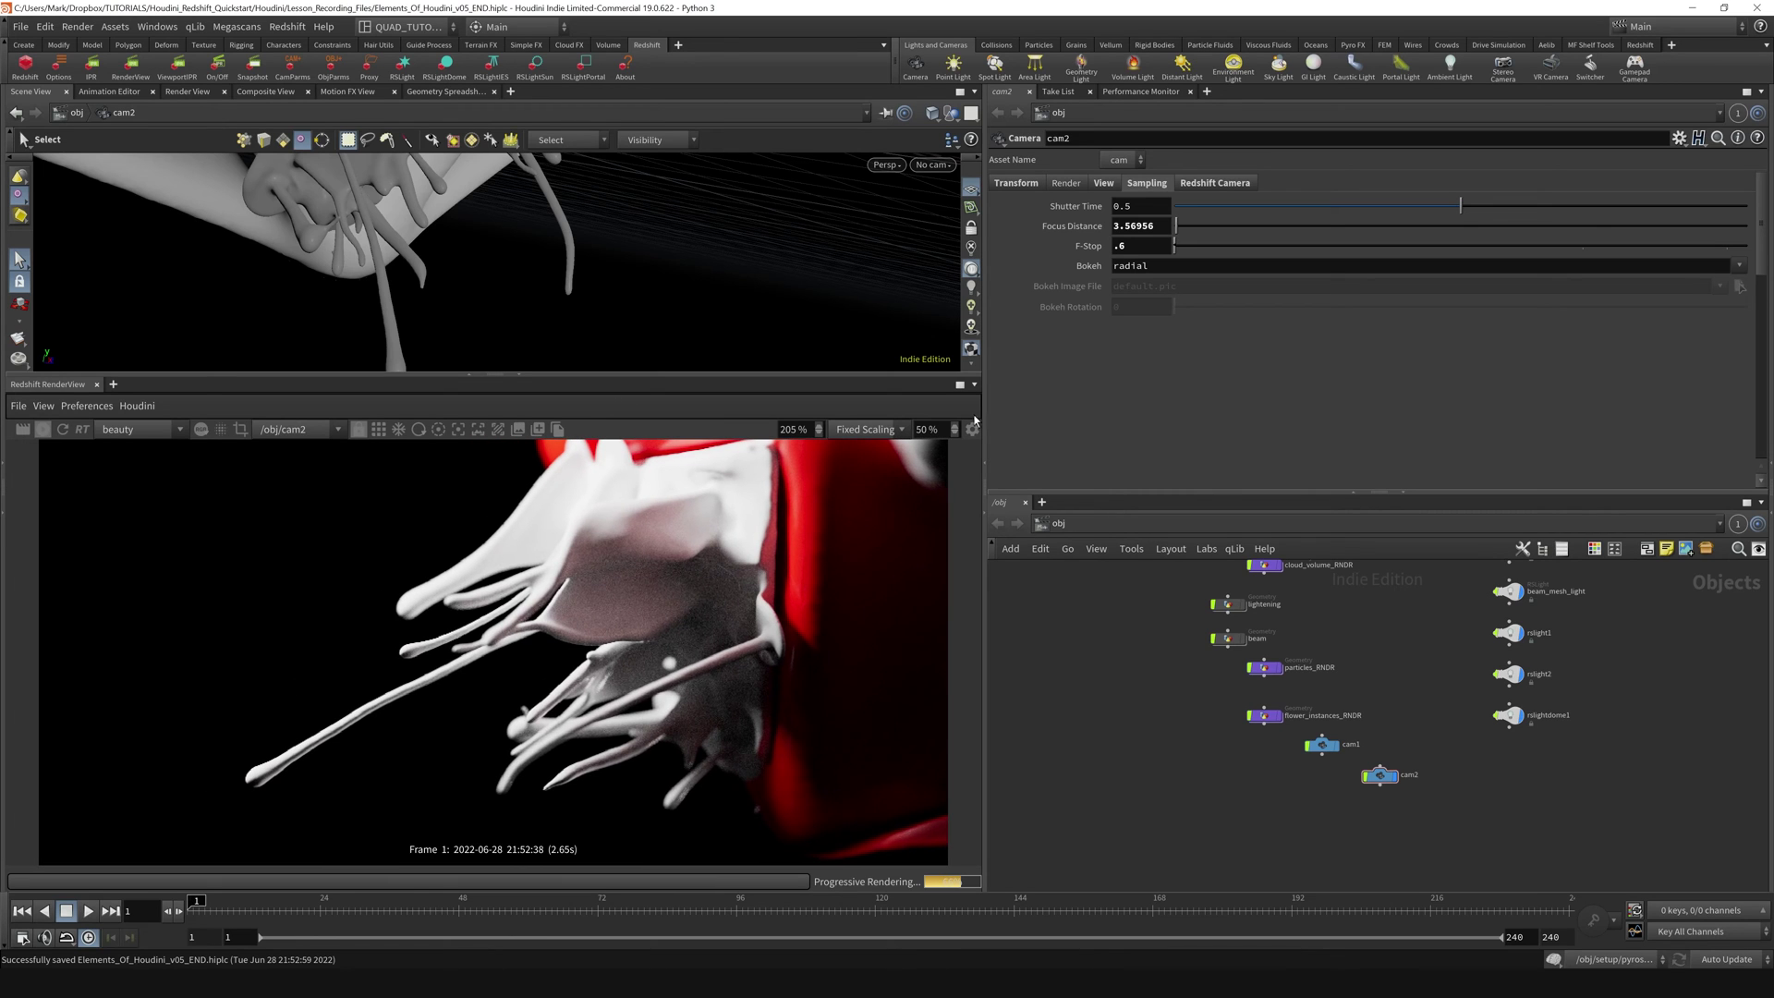
left_click(1220, 189)
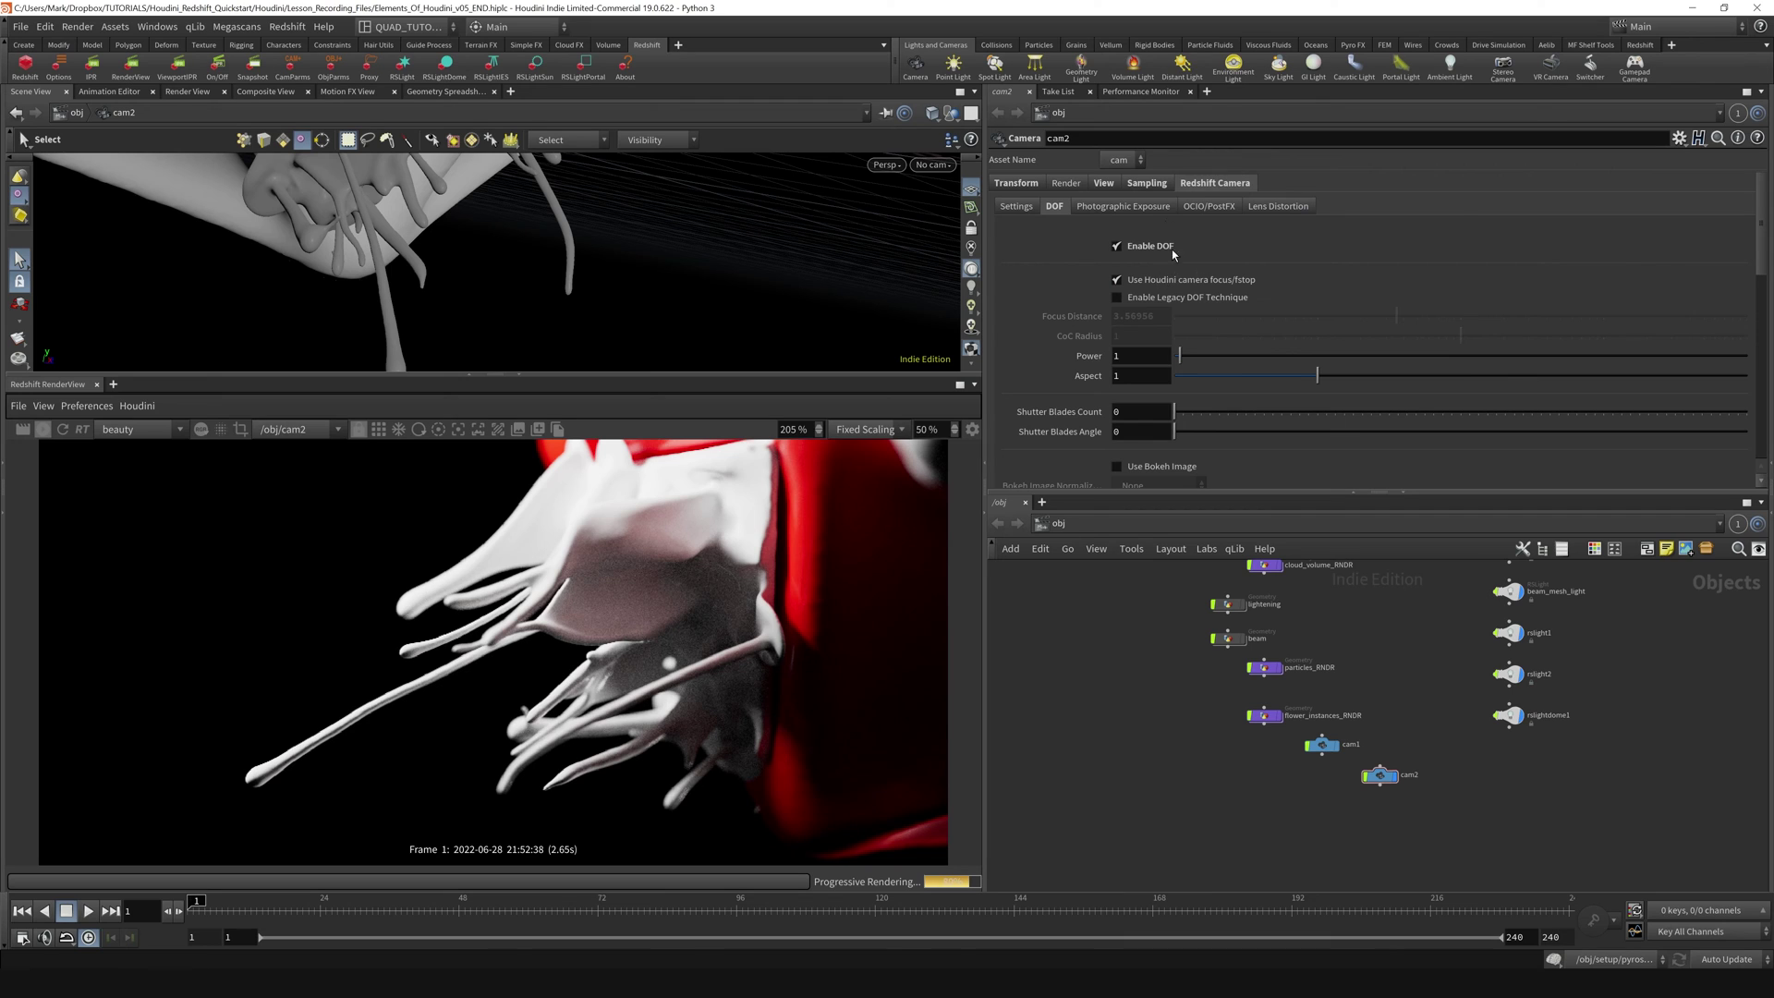
left_click(1146, 182)
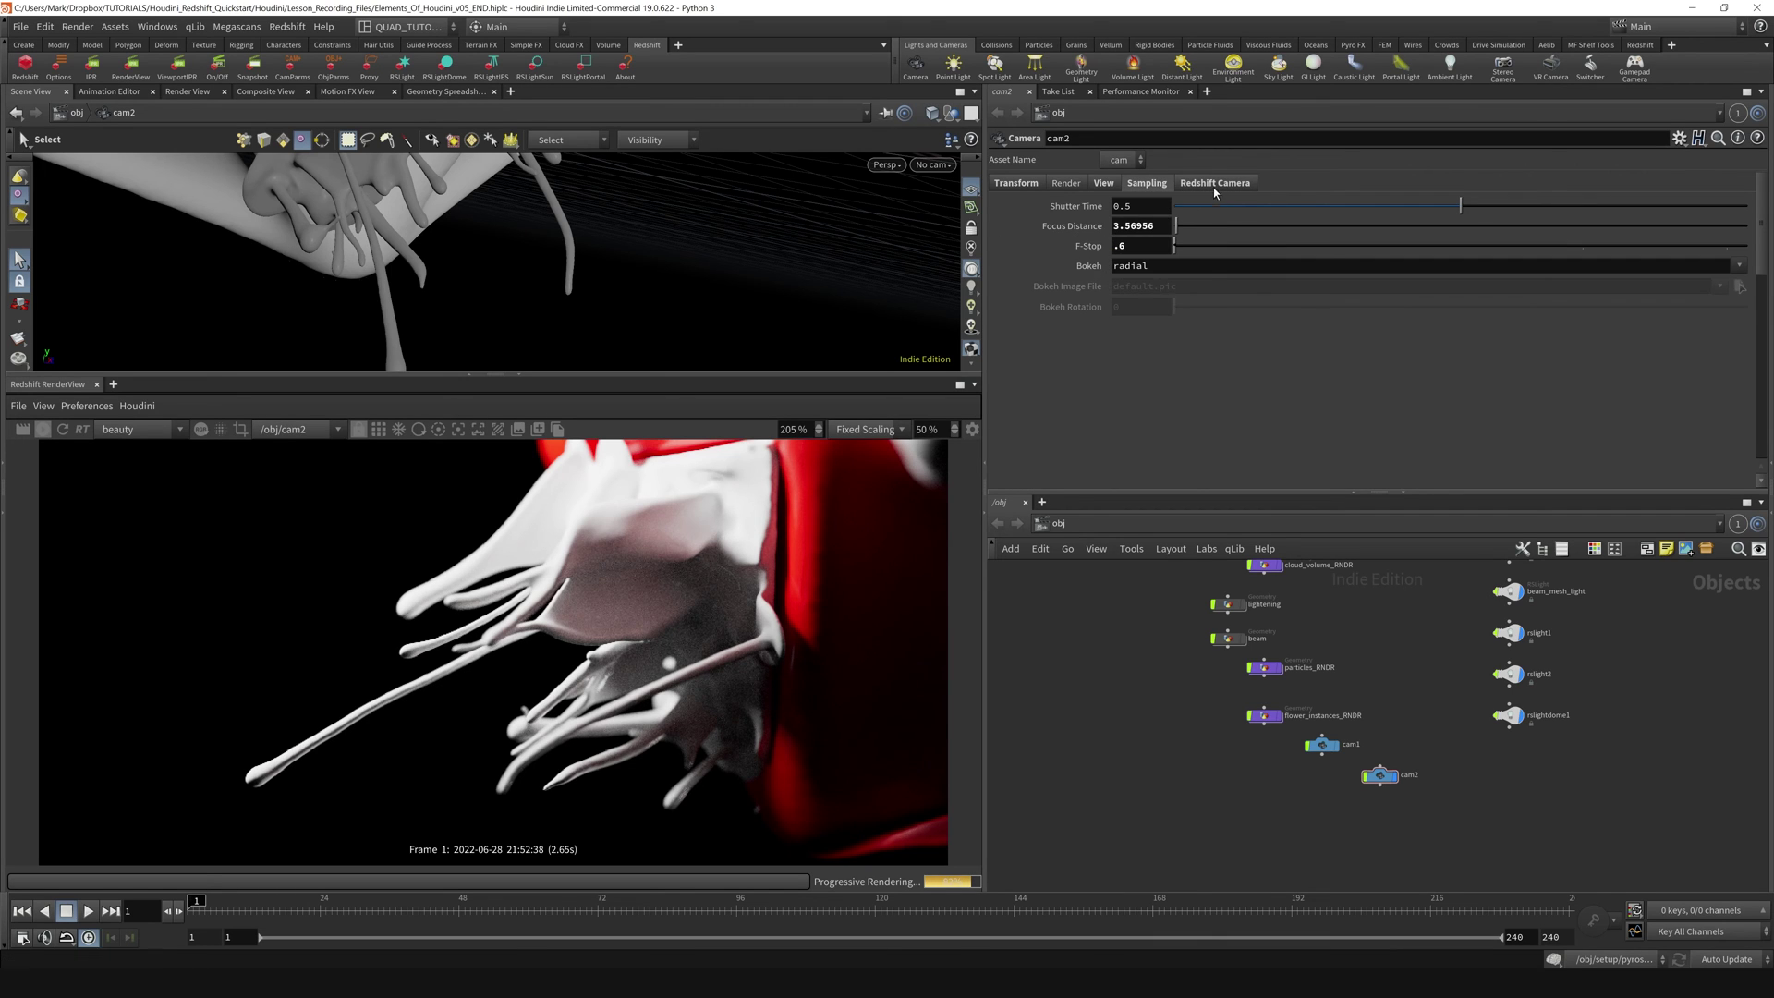
left_click(1213, 184)
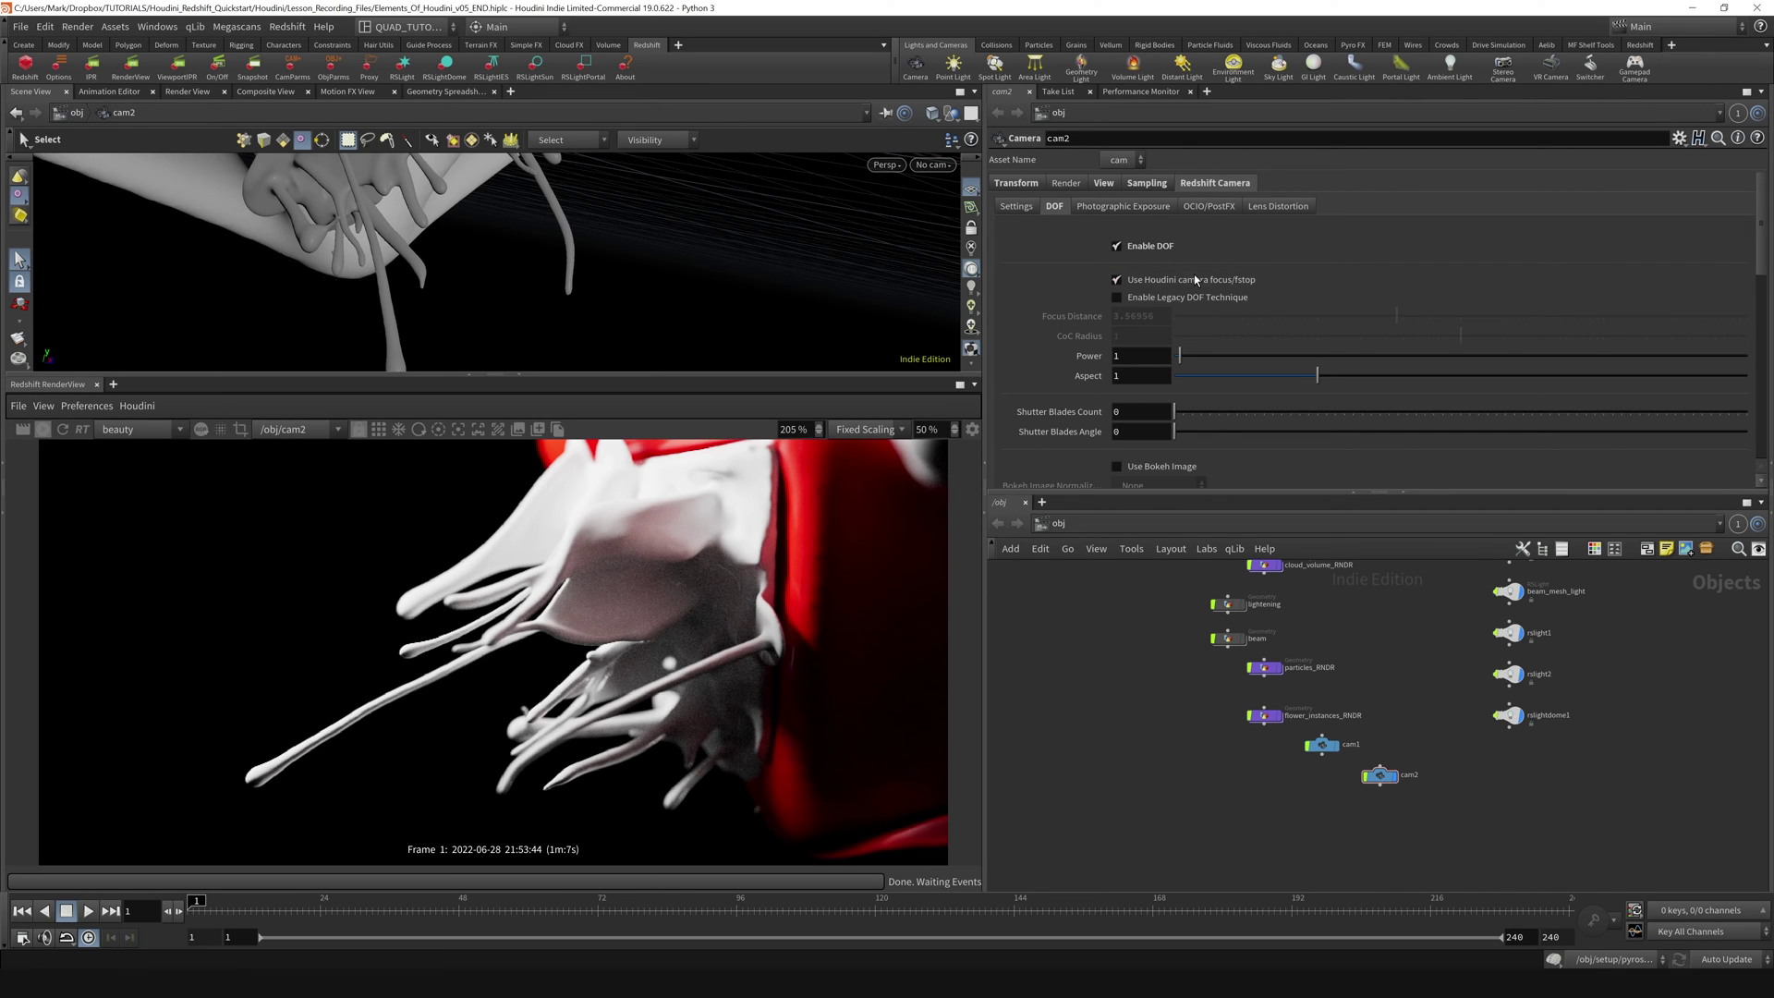
left_click(1116, 280)
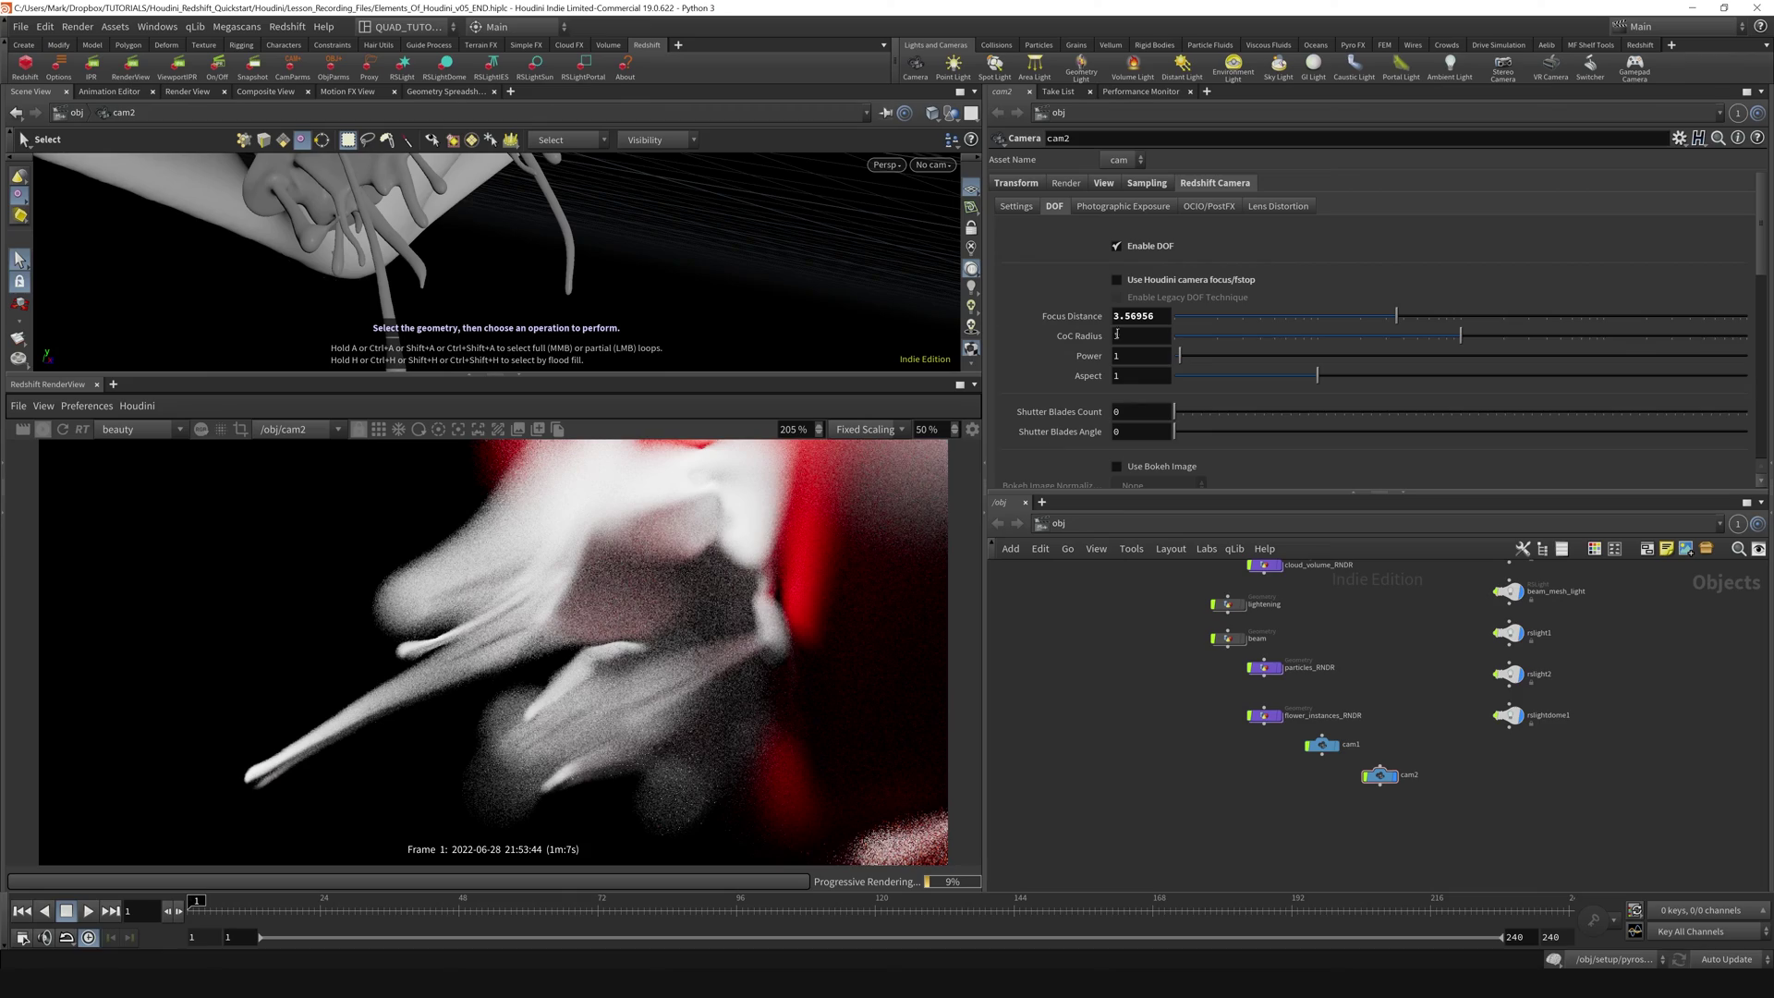
left_click_drag(1458, 342, 1494, 342)
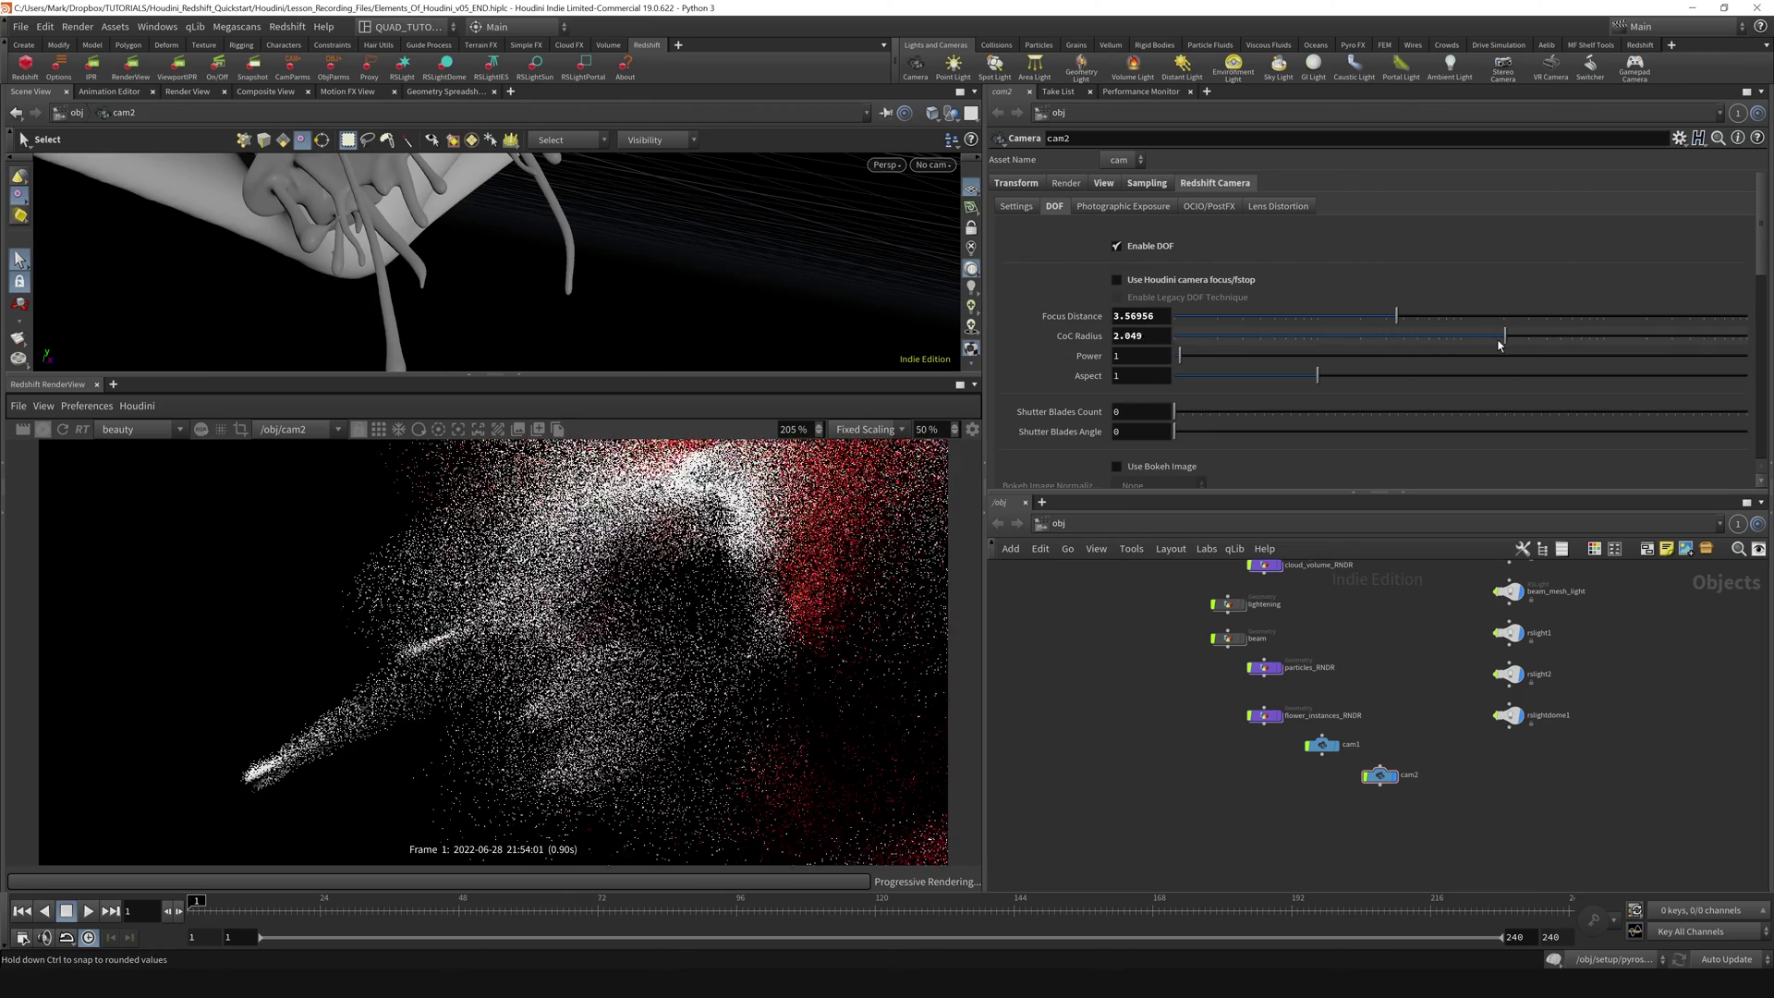
key("ctrl+s")
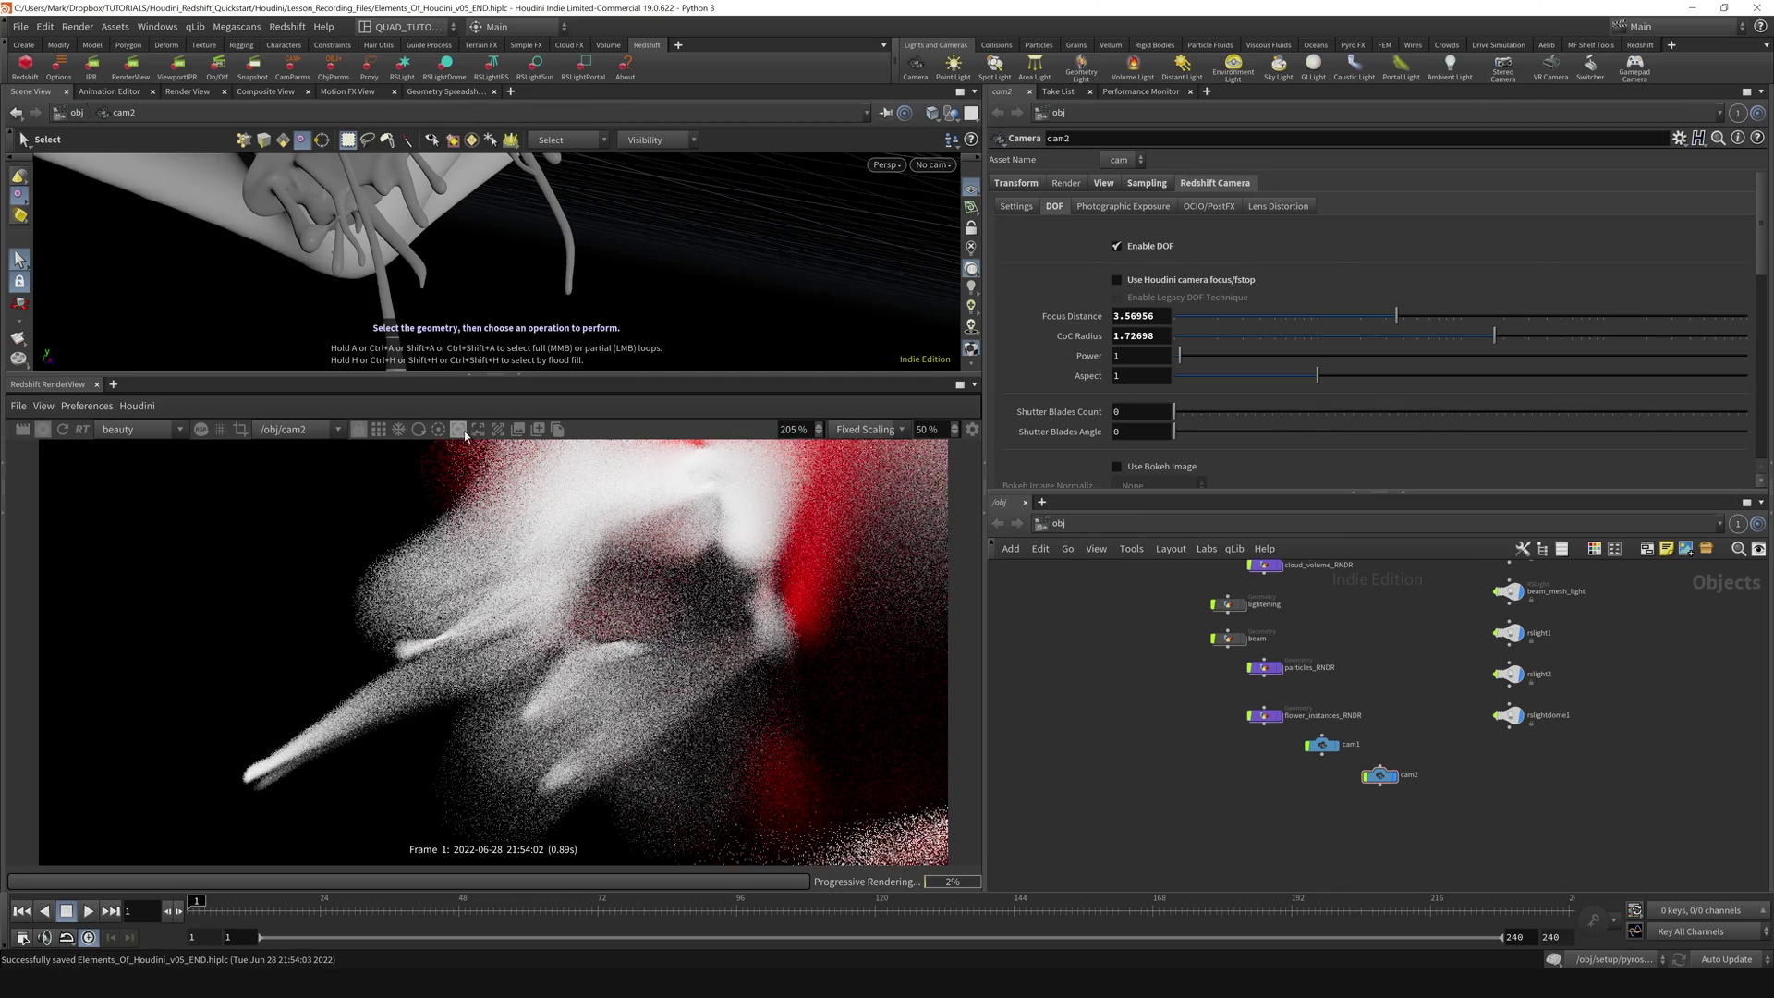
- Pick focus points on the drips in the rendered image, ending at a Redshift focus distance of about 3.572
left_click(458, 430)
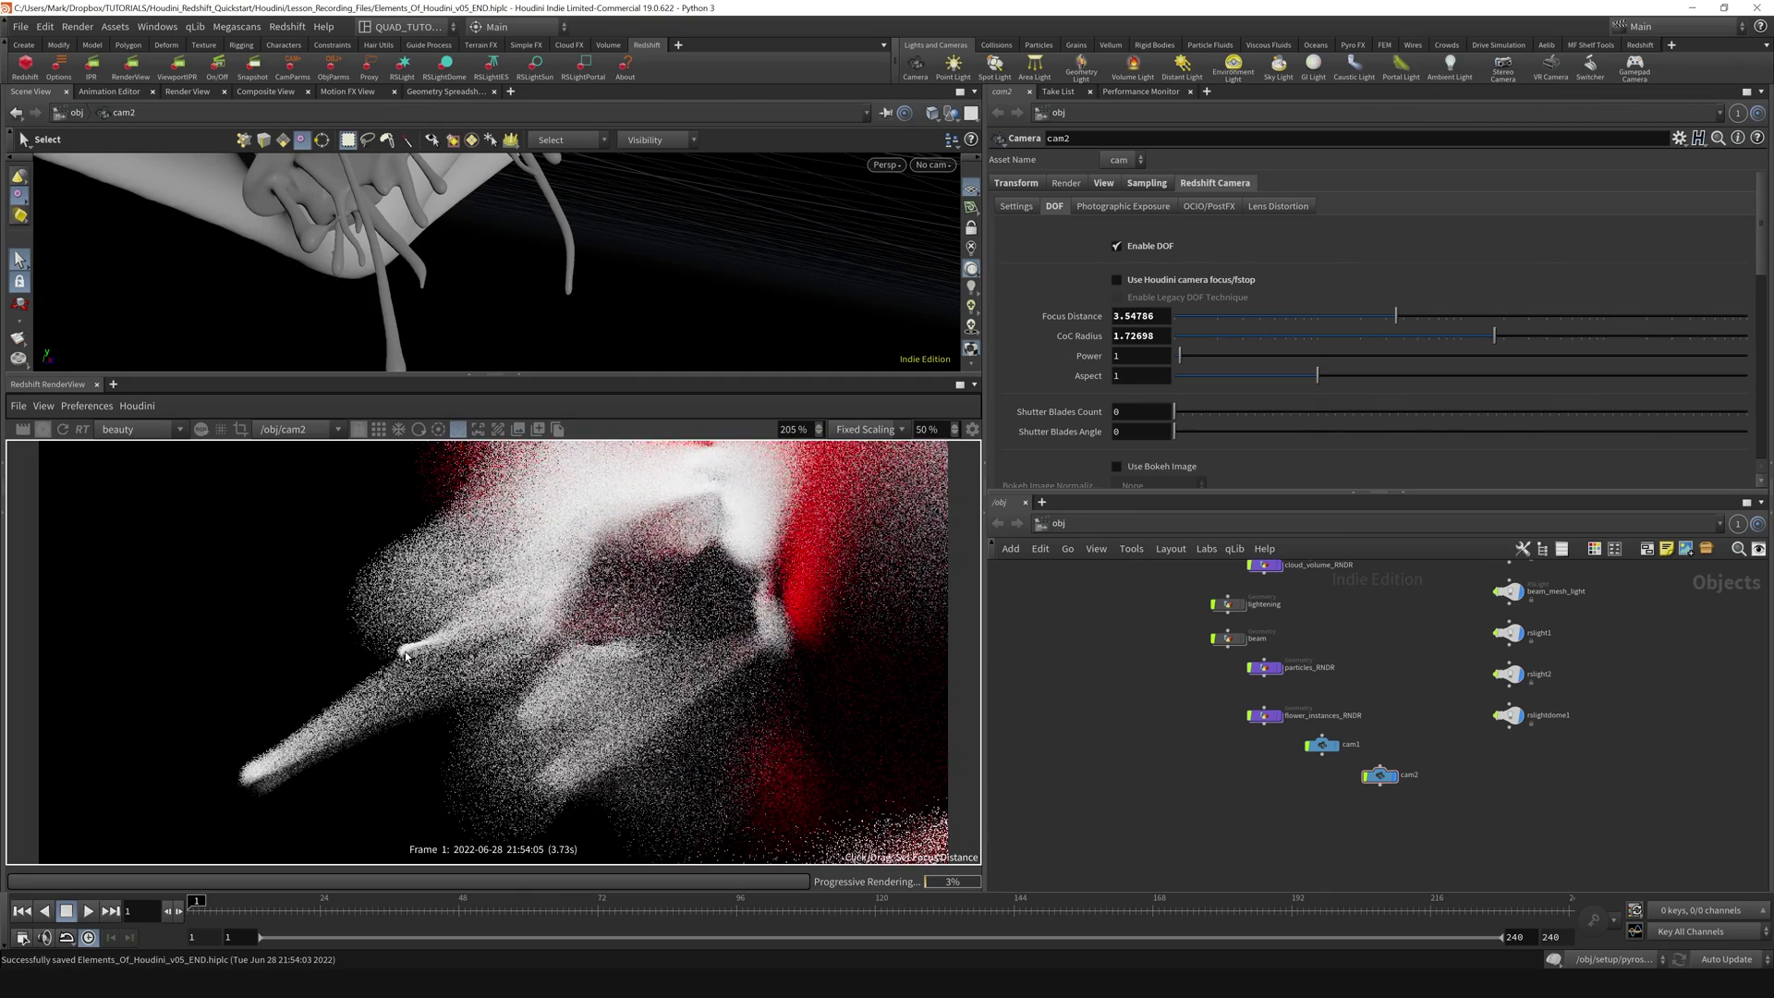
left_click(265, 774)
left_click(386, 591)
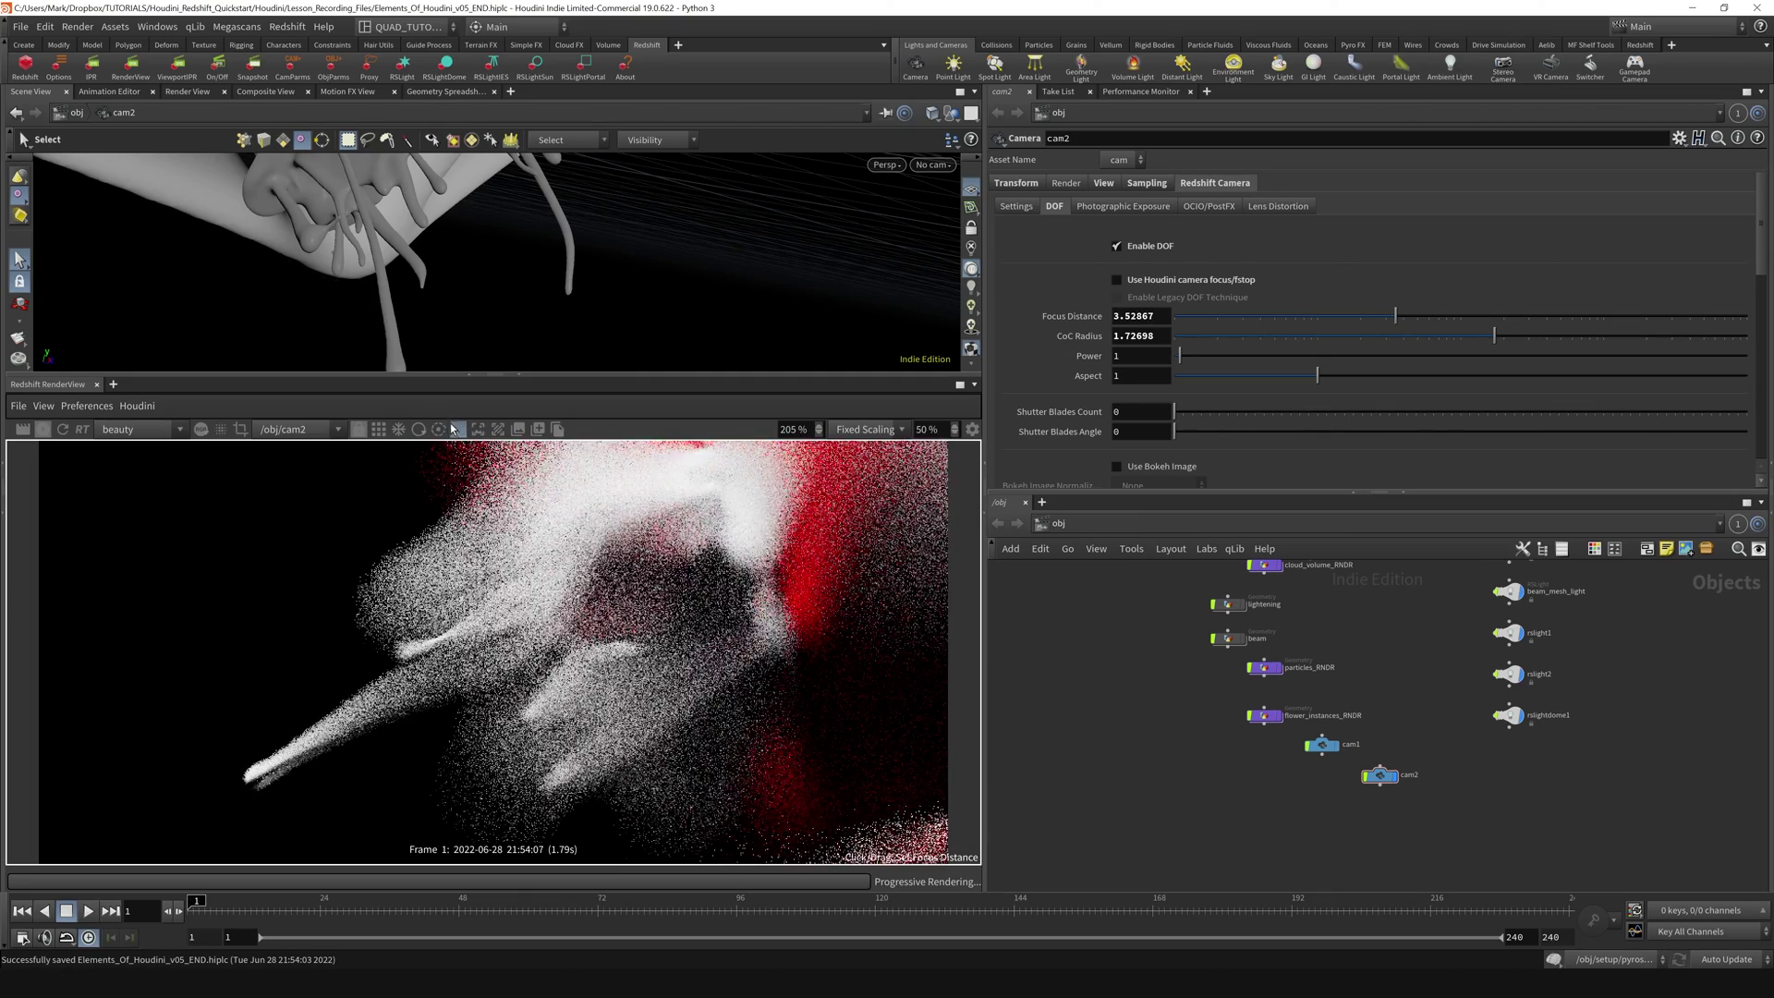
left_click(453, 430)
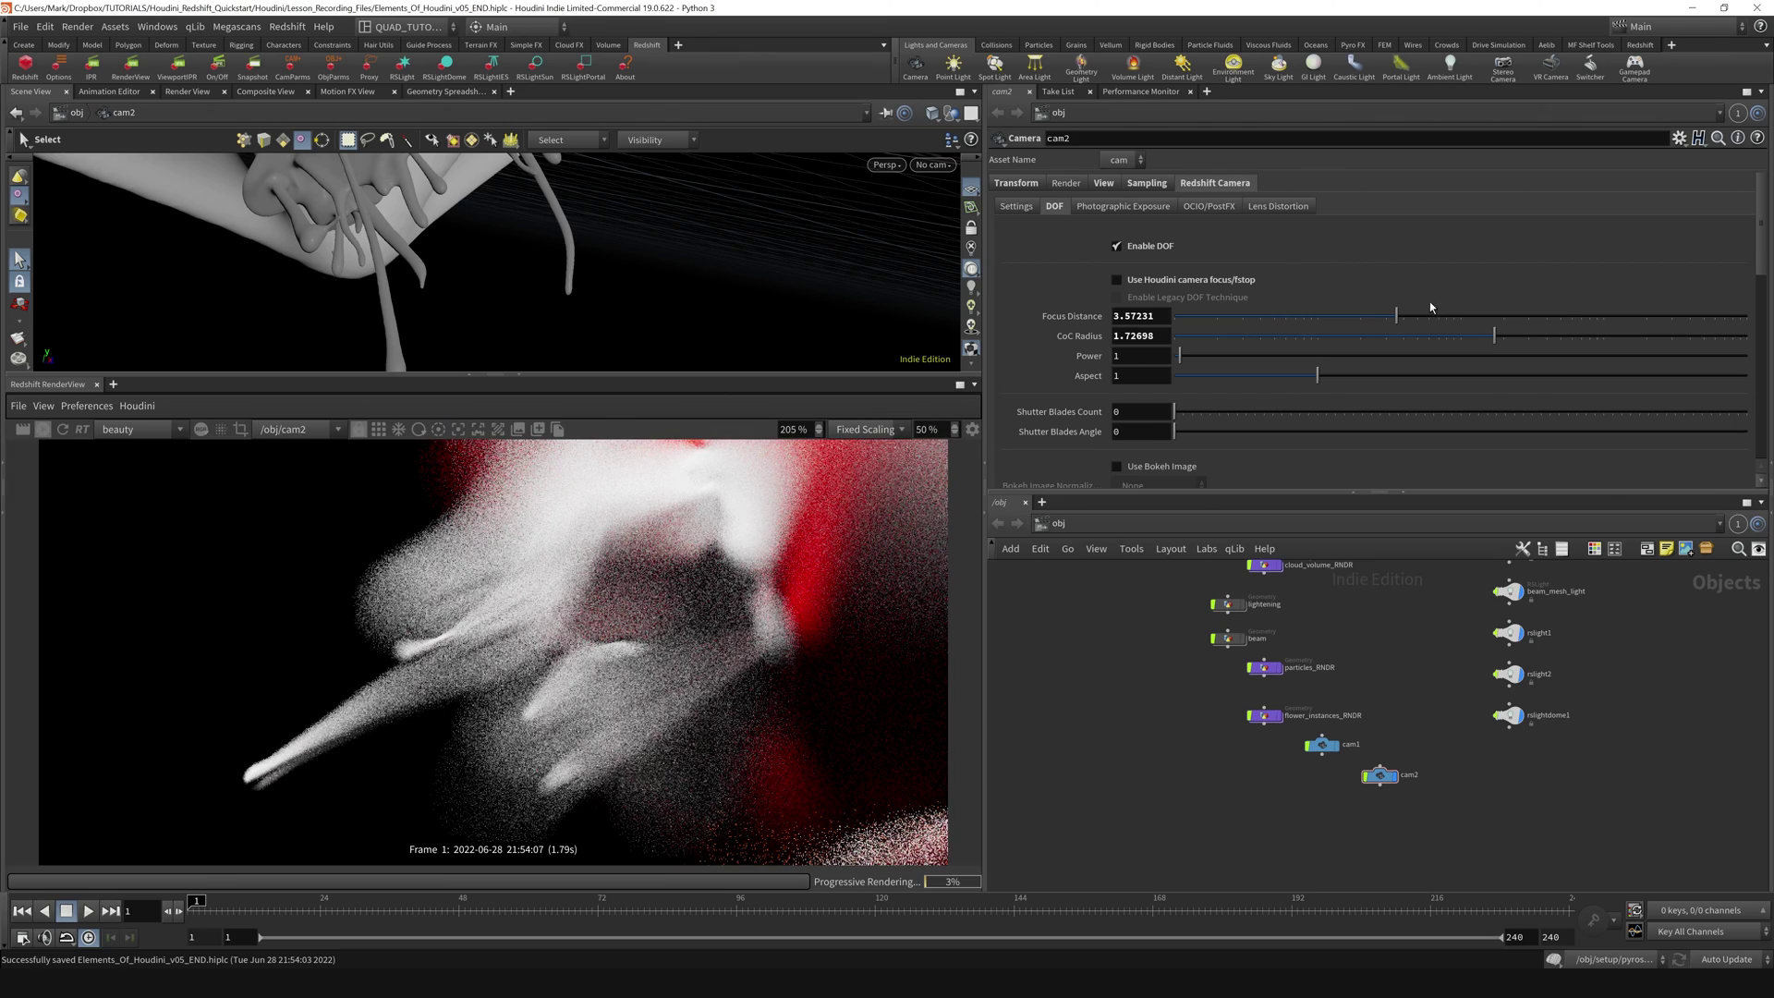
- Set cam2's CoC Radius to about 0.2 and Power to 11.95, and re-enable Use Houdini camera focus/fstop
left_click_drag(1434, 339, 1361, 339)
left_click_drag(1183, 356, 1242, 357)
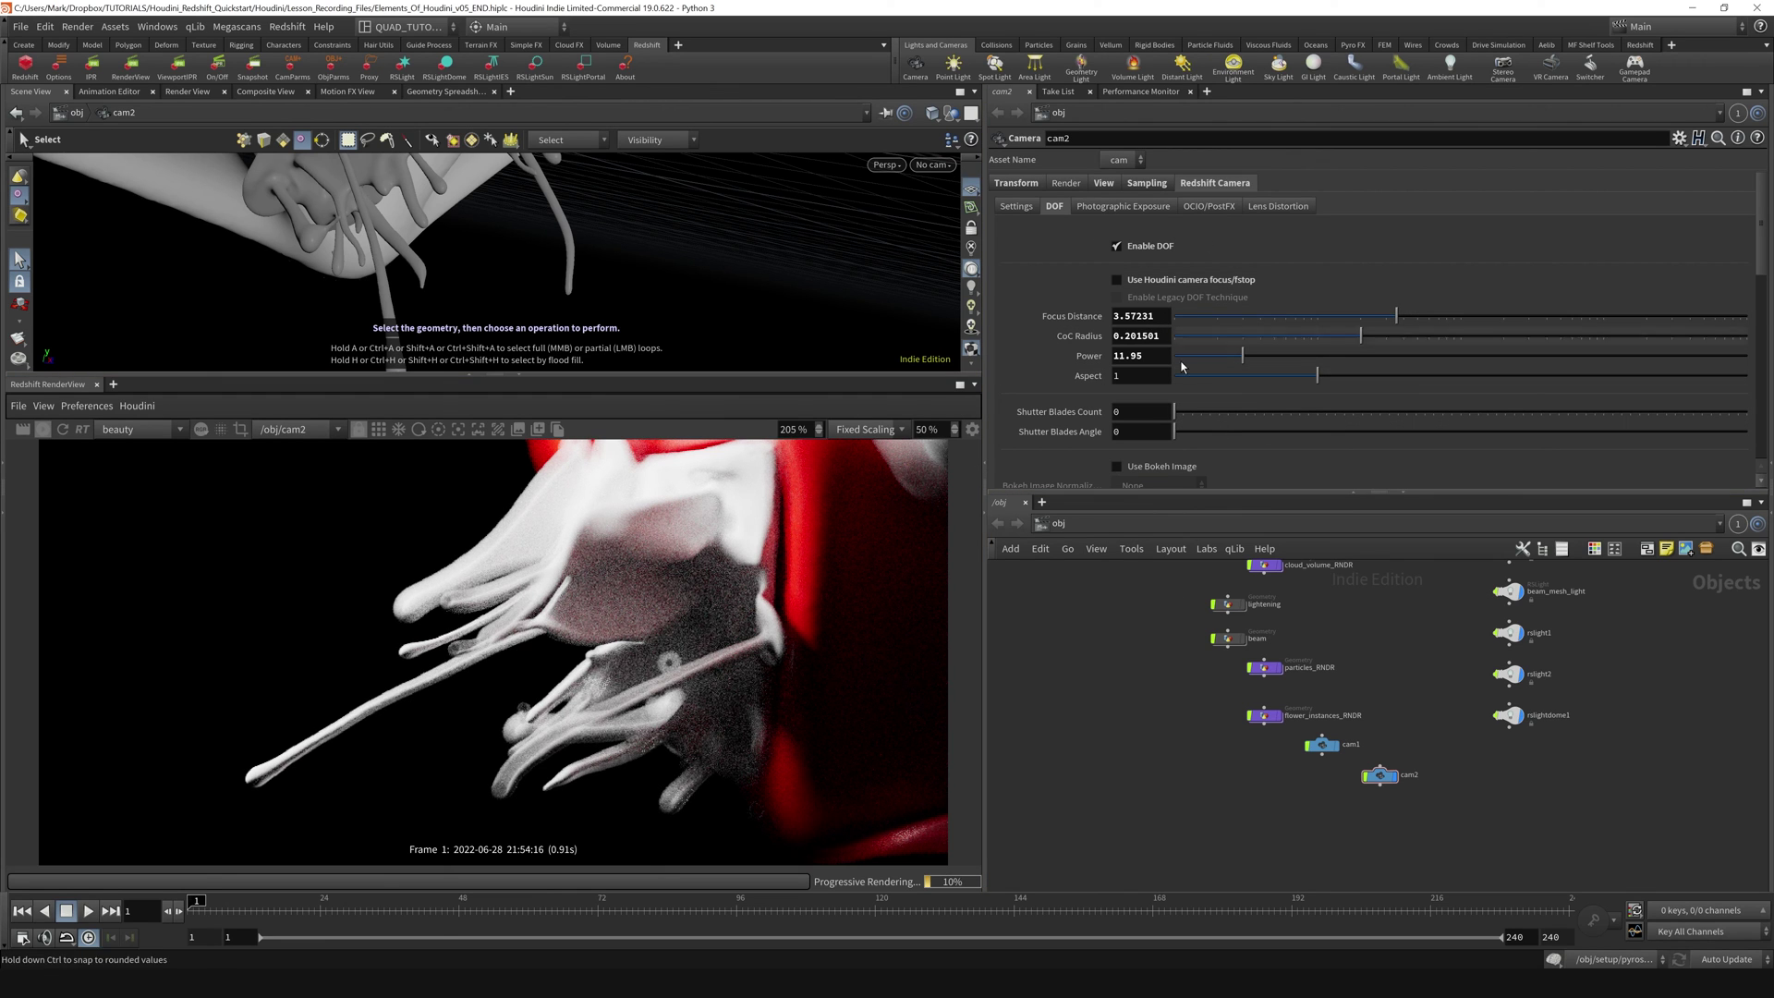
left_click(1118, 280)
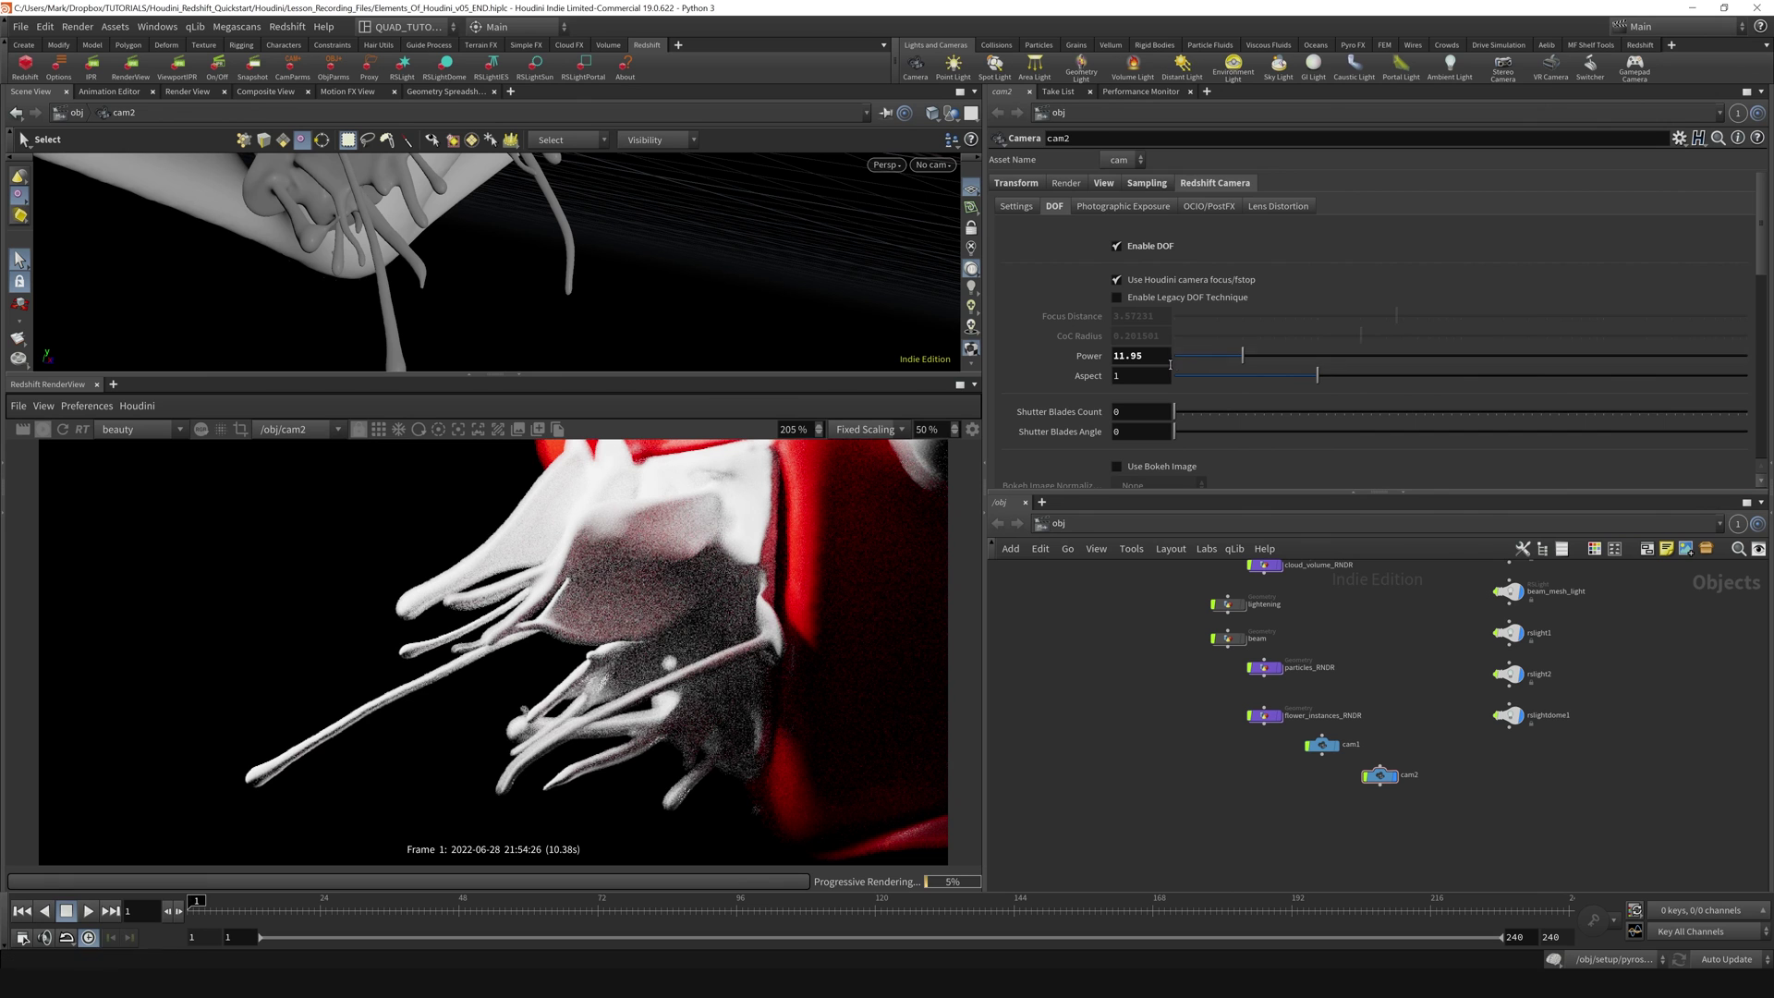
- Try out cam2's Use Bokeh Image option, browse for an image file without choosing one, and disable the option again
scroll(1071, 398, "down", 3)
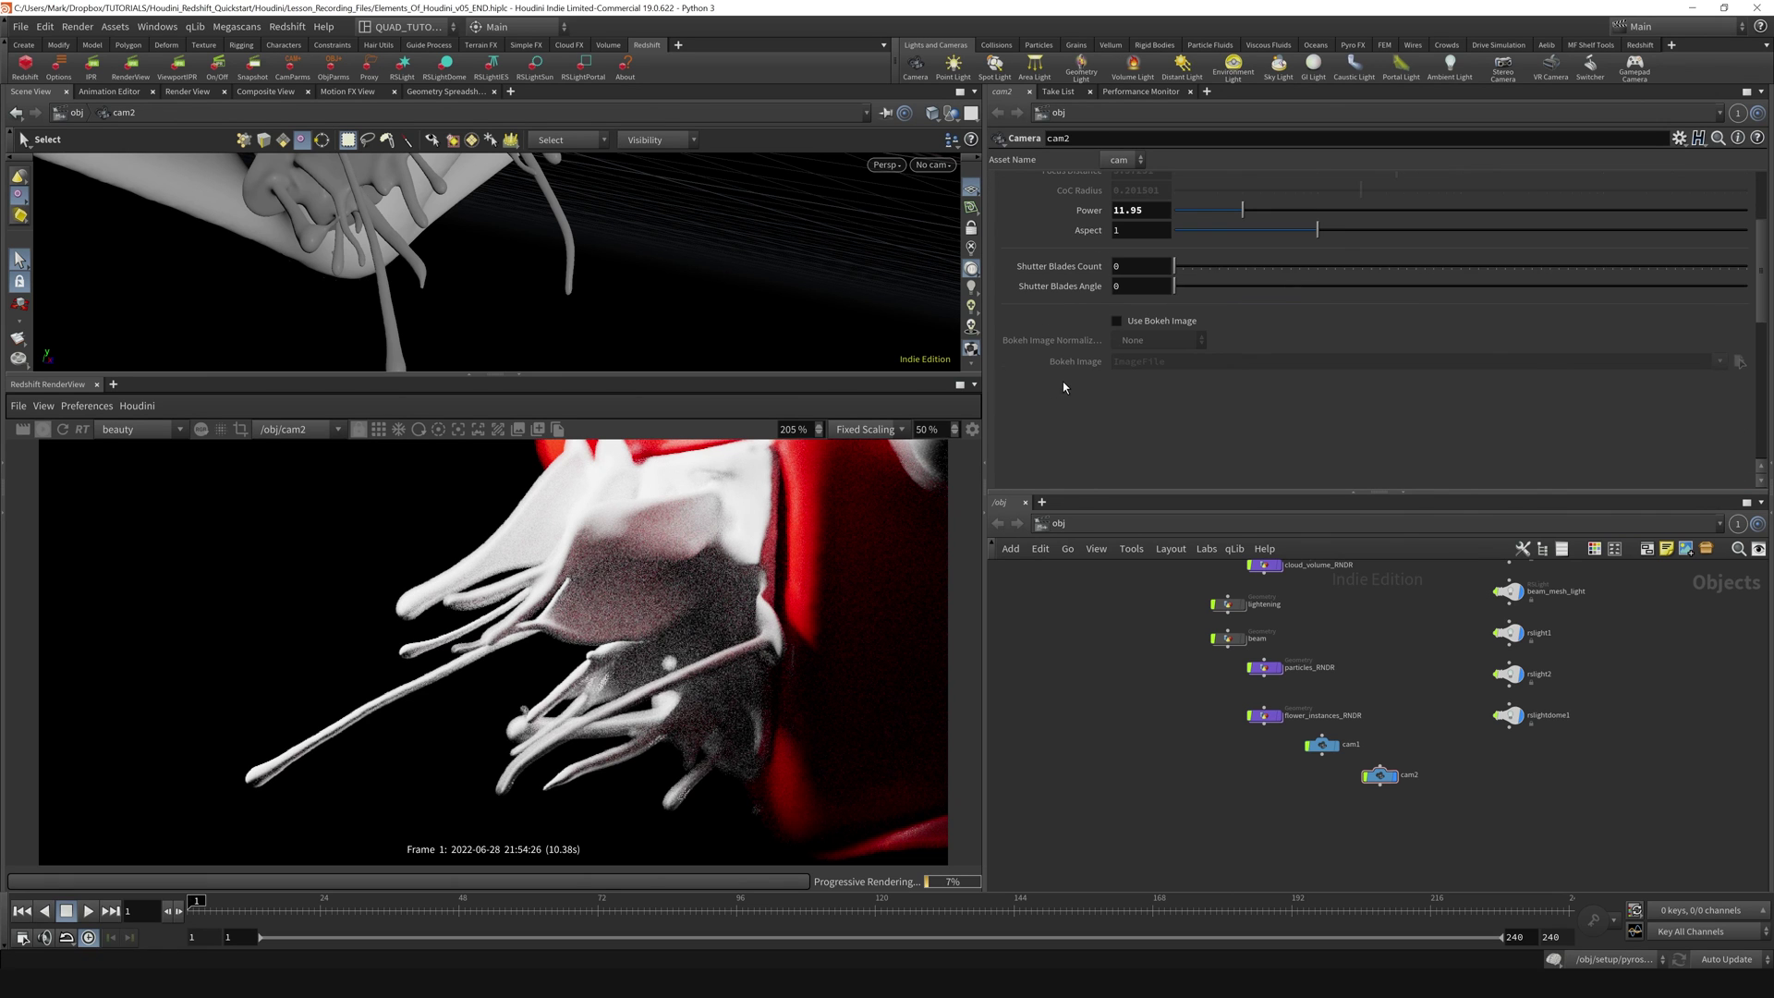
left_click(1117, 321)
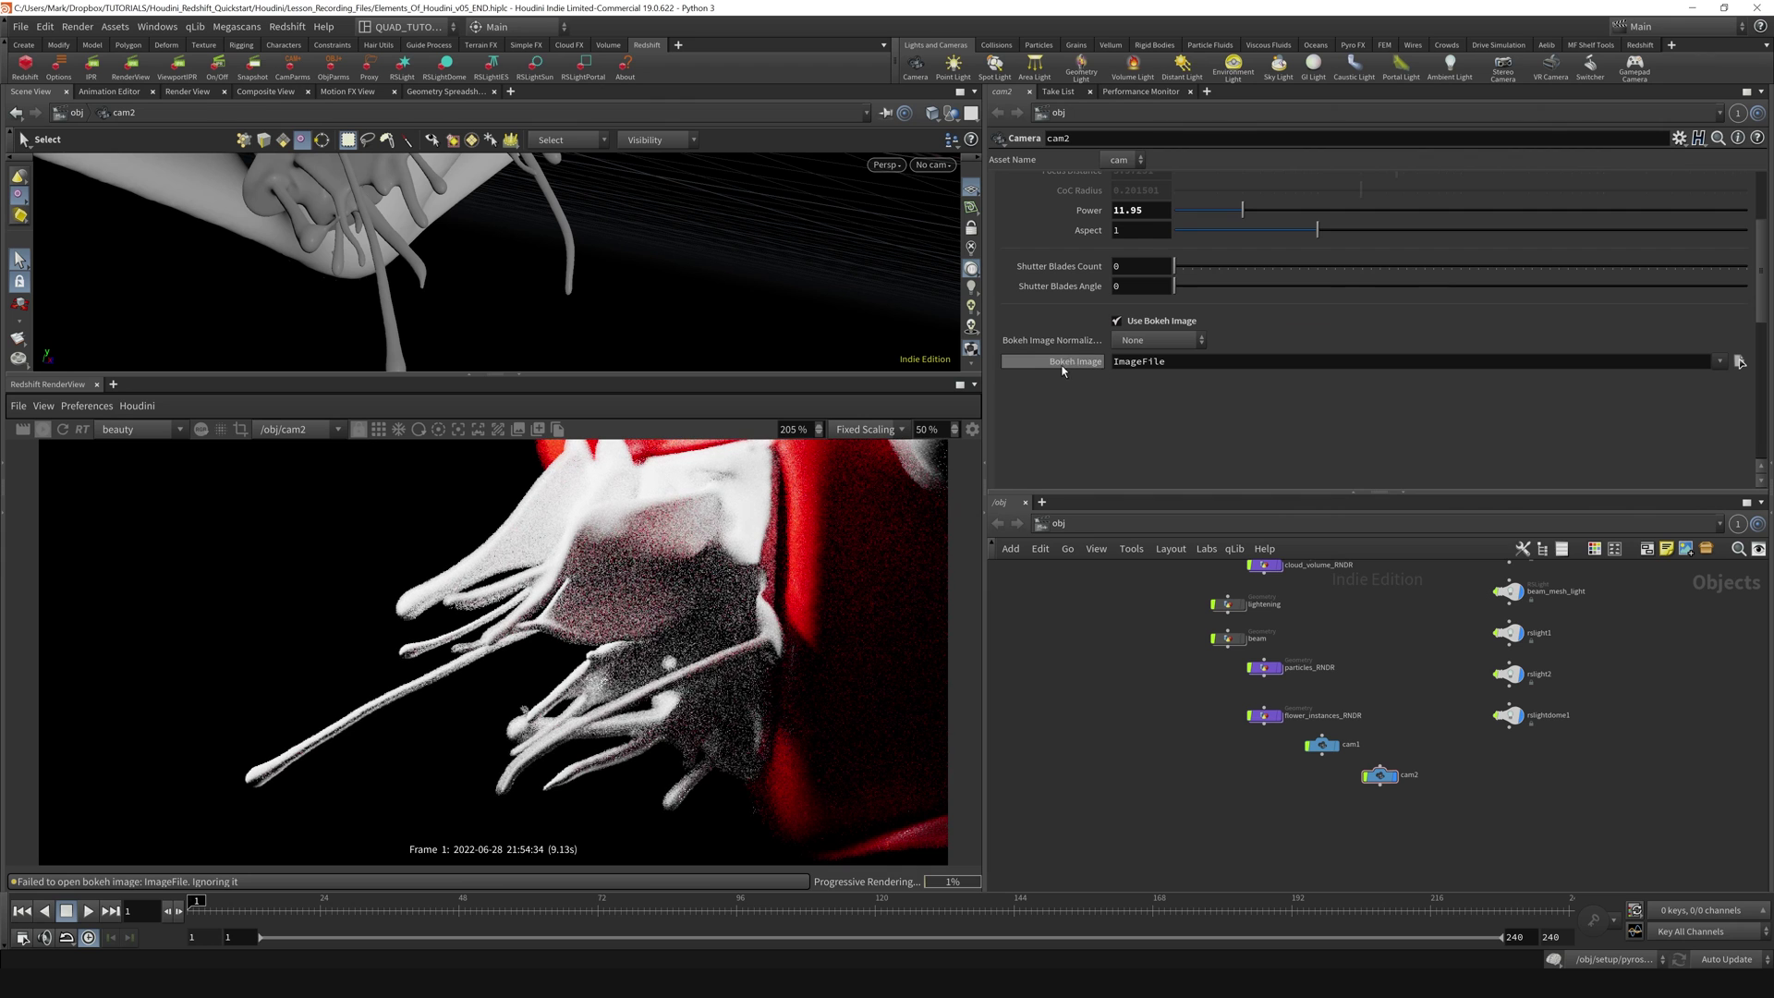
left_click(1736, 361)
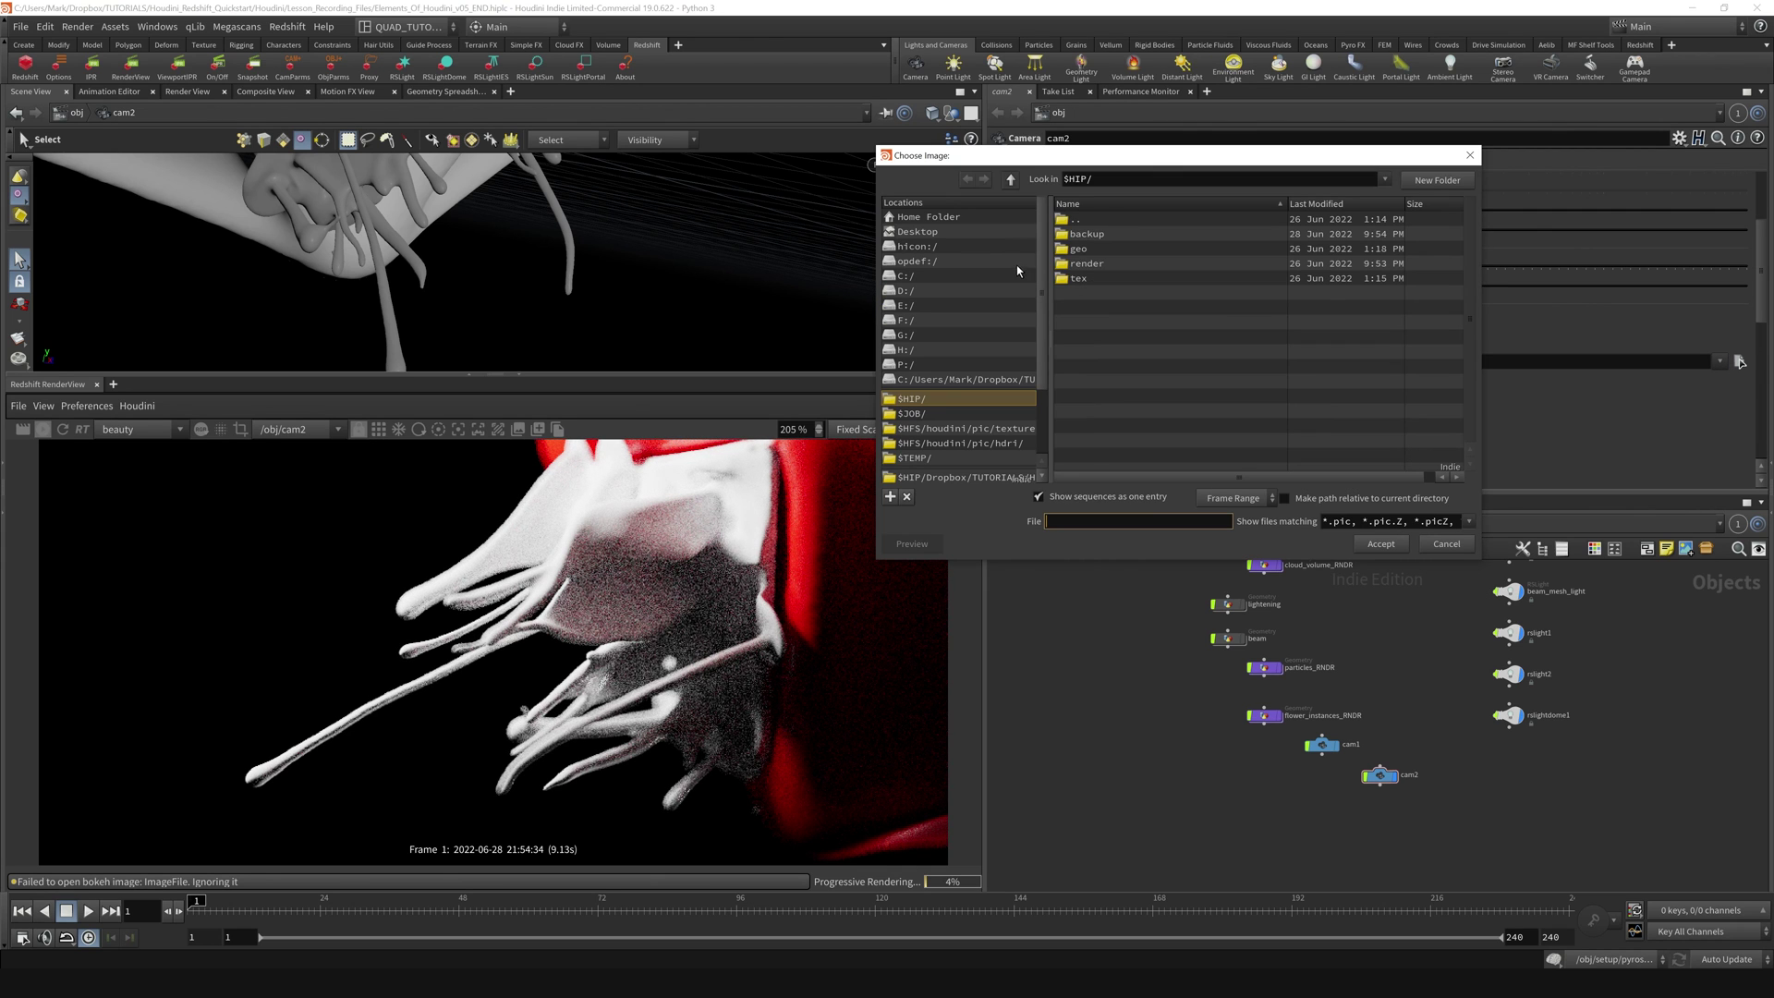
left_click_drag(1161, 162, 568, 304)
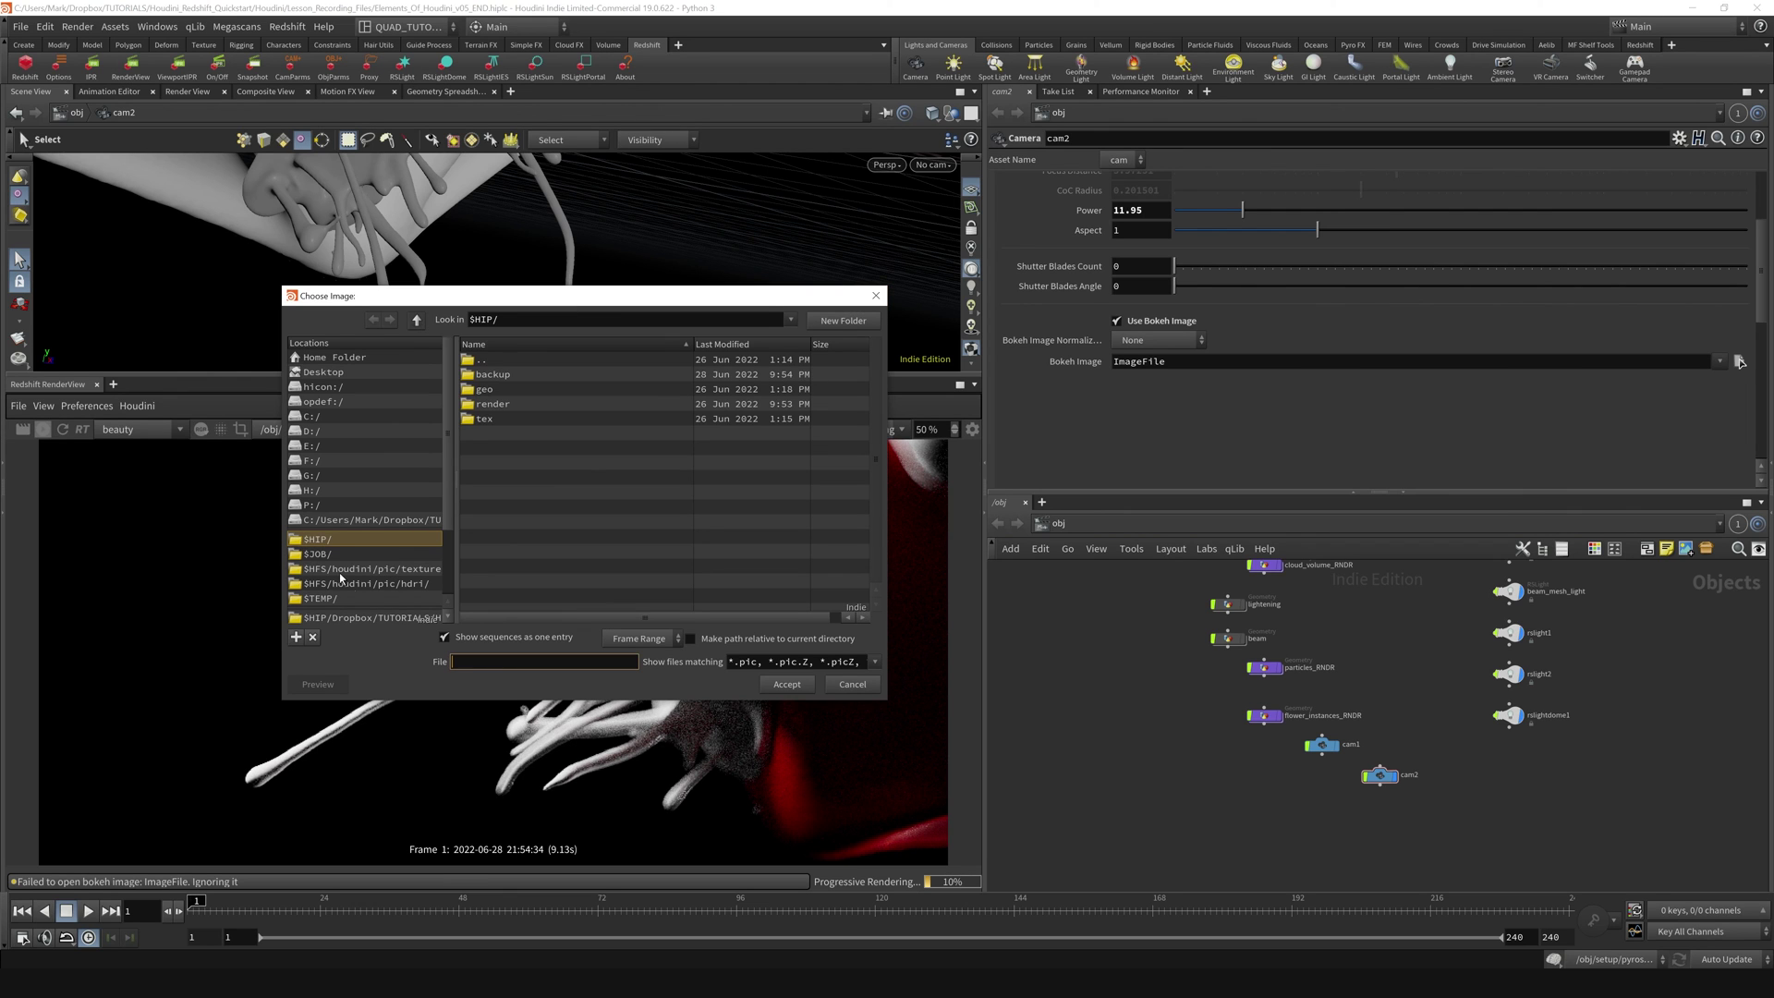
left_click(875, 295)
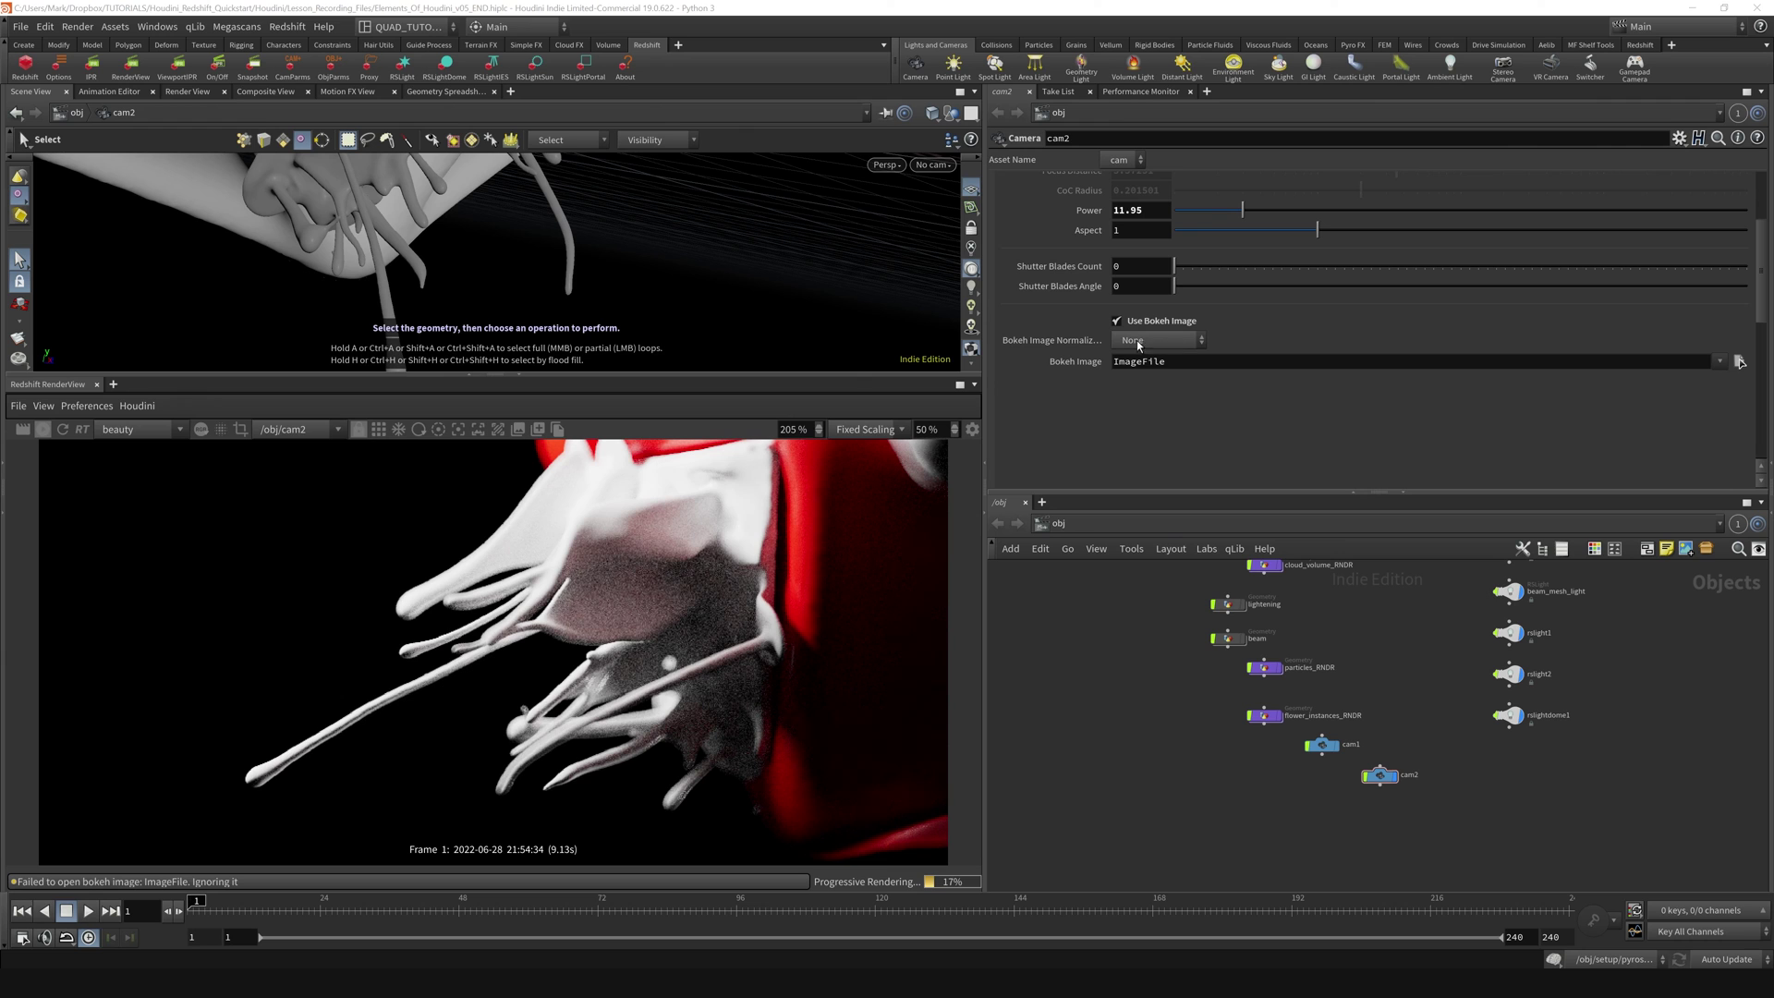
left_click(1160, 321)
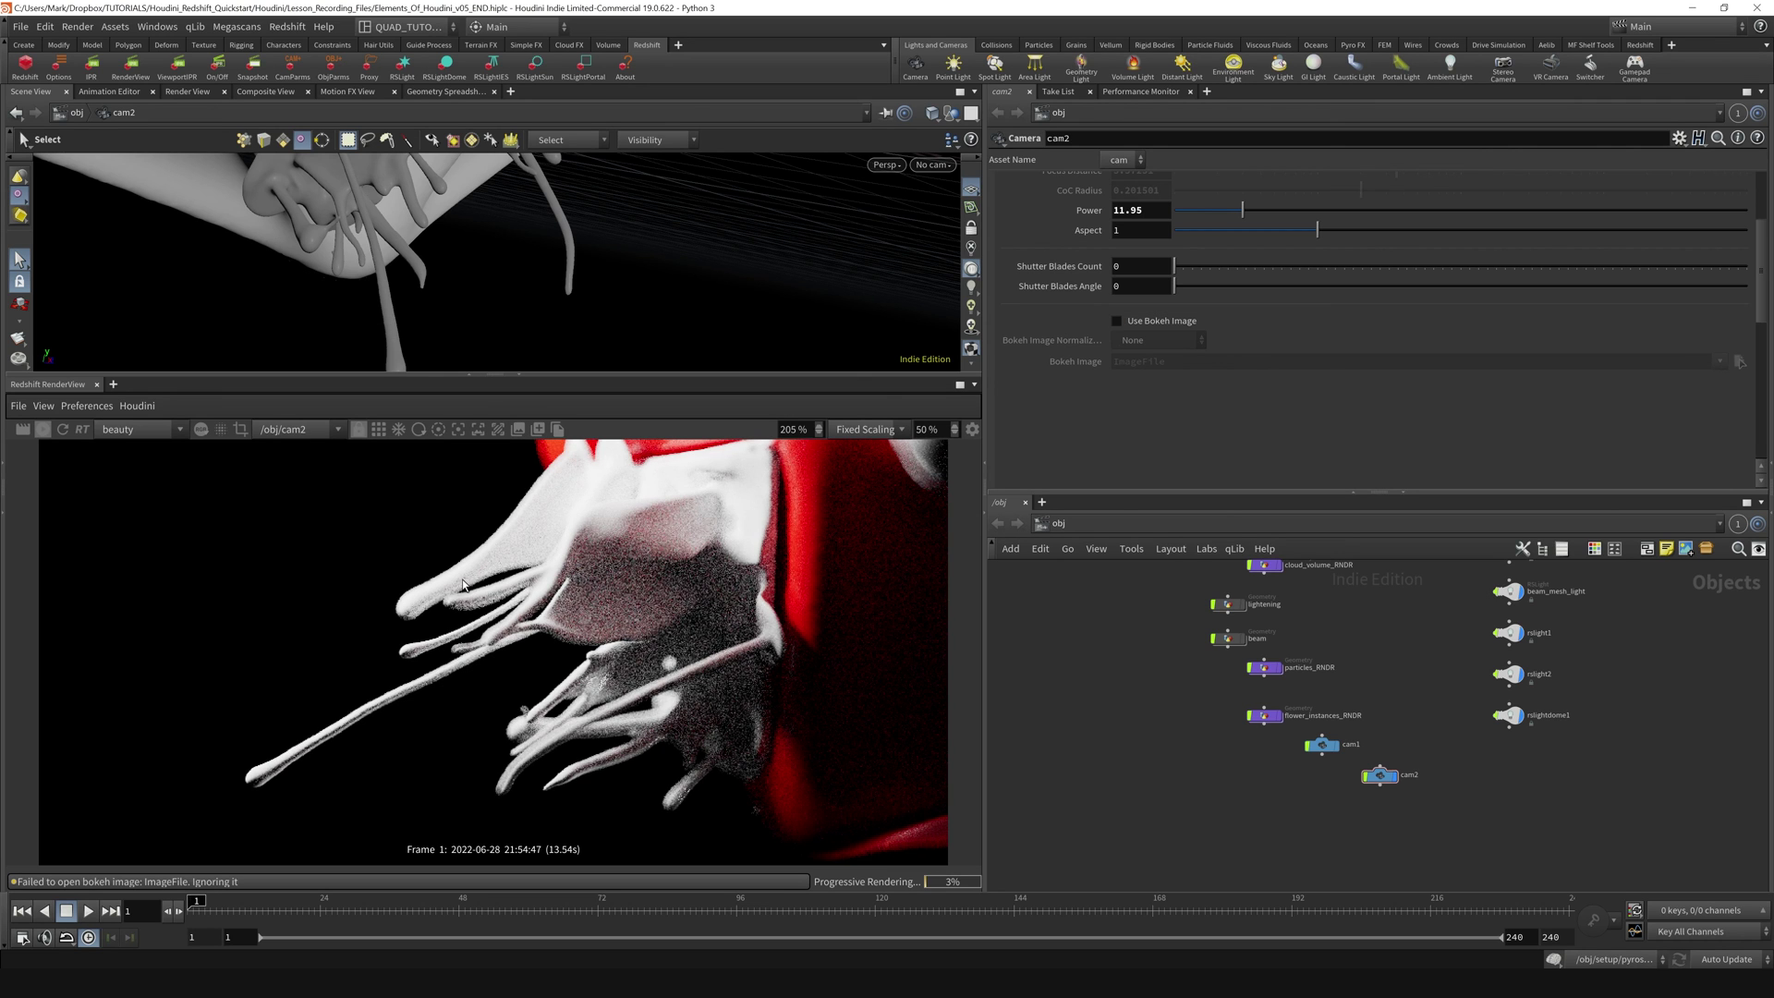
scroll(773, 624, "down", 5)
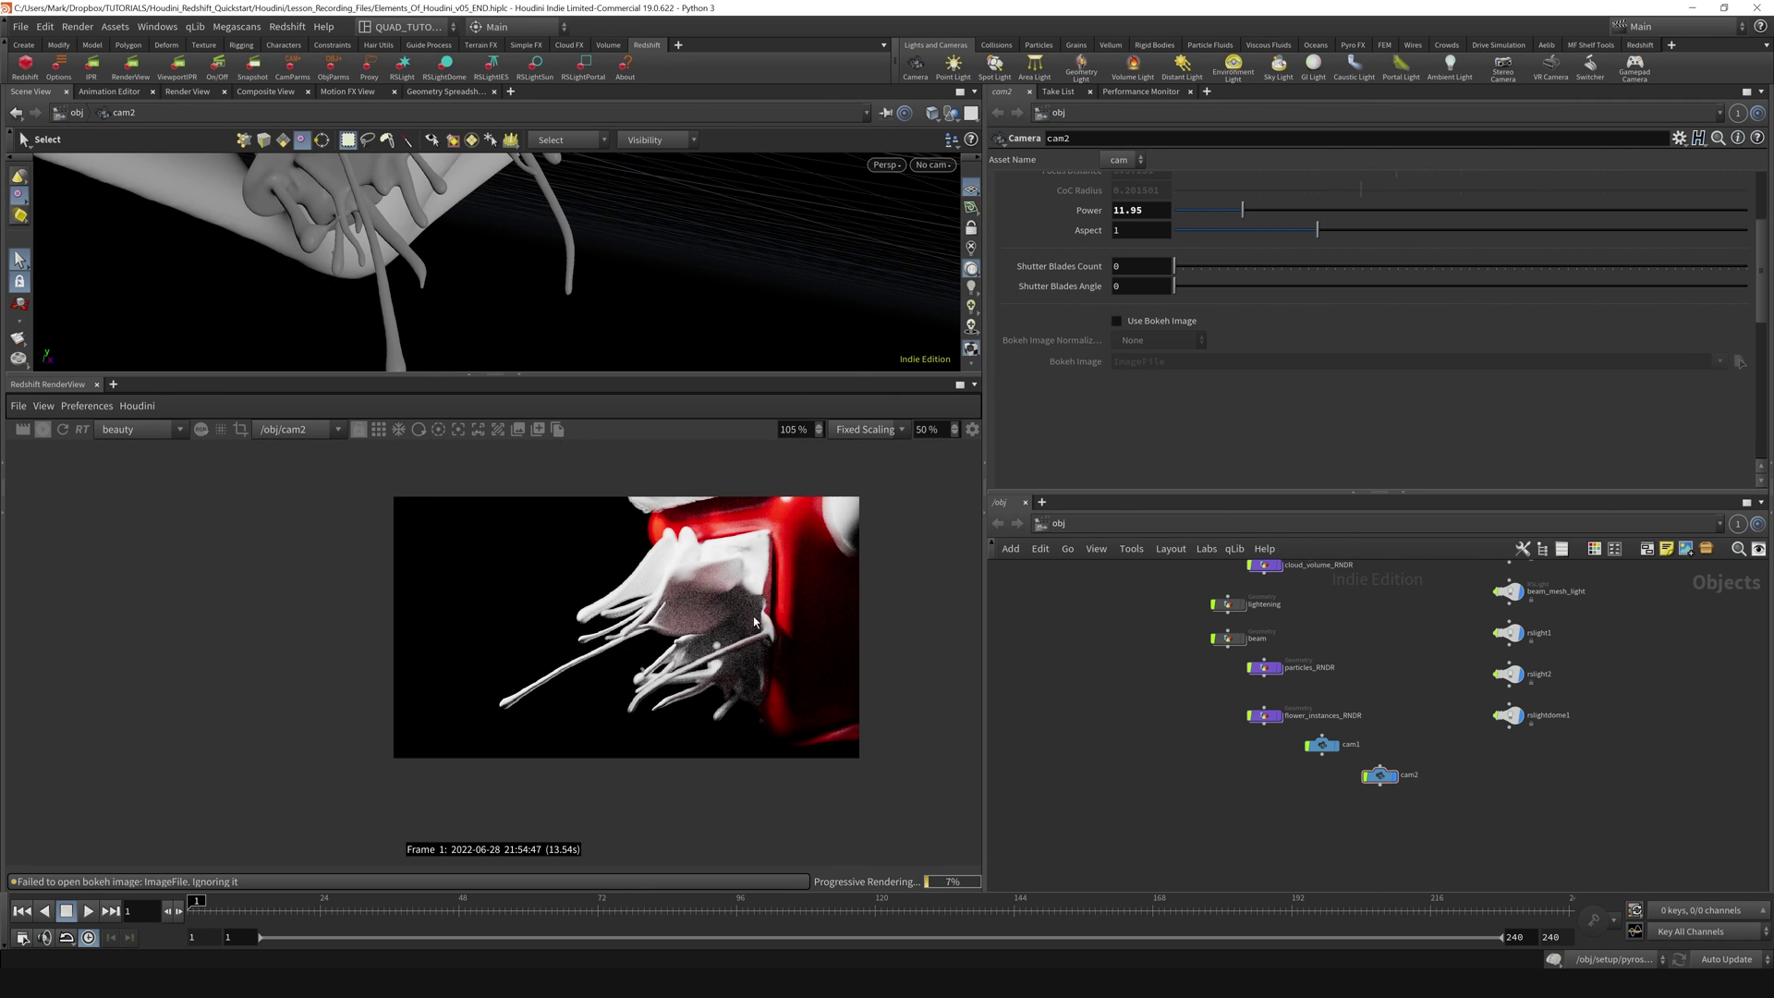